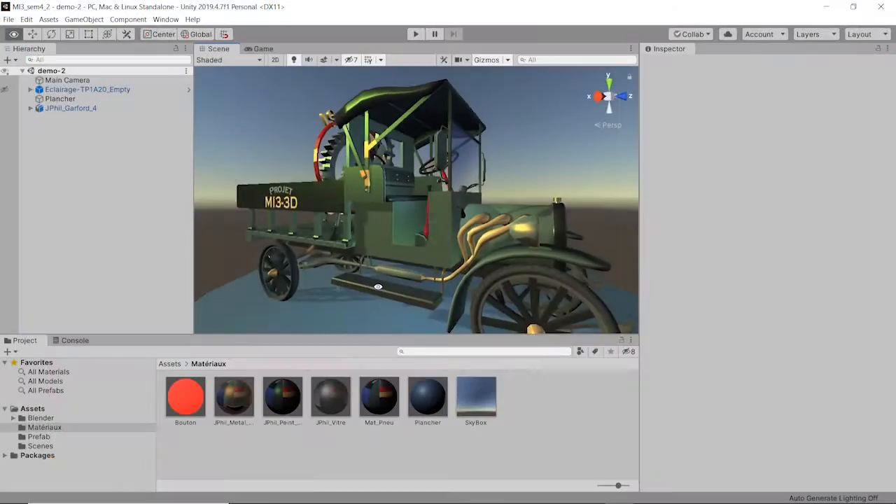
mouse_move(354, 268)
alt+mouse_down()
mouse_move(362, 267)
mouse_move(253, 292)
mouse_move(254, 345)
mouse_move(285, 352)
mouse_move(378, 344)
mouse_move(399, 330)
mouse_move(367, 278)
mouse_move(274, 311)
mouse_move(299, 282)
alt+mouse_up()
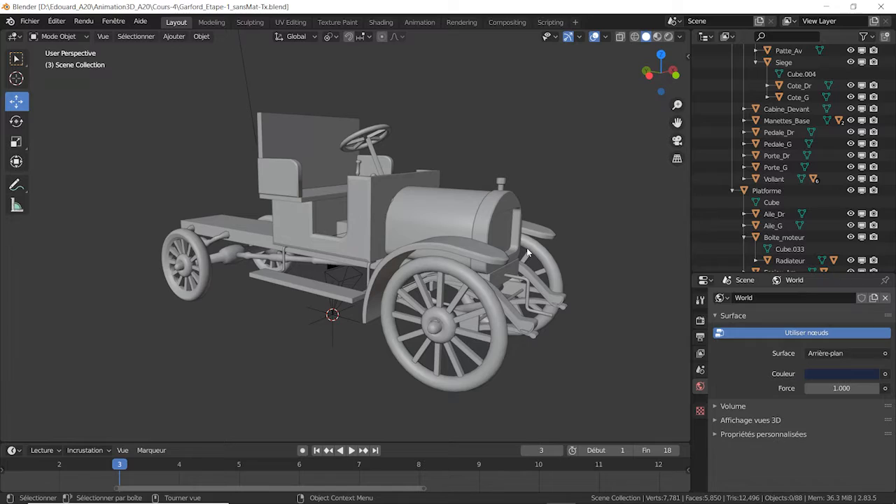
middle_drag(527, 253, 554, 246)
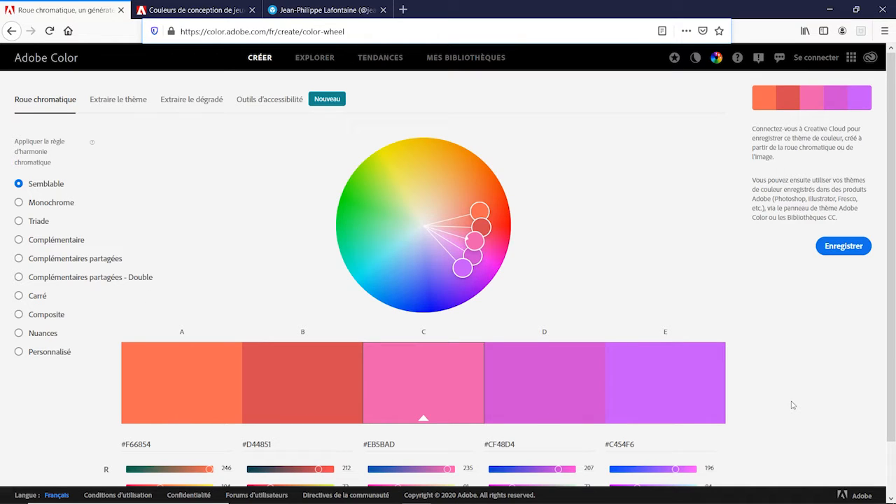
Step: Open Adobe Color's Explorer page and filter the gallery to the most-used color themes (Les plus utilisés)
click(315, 59)
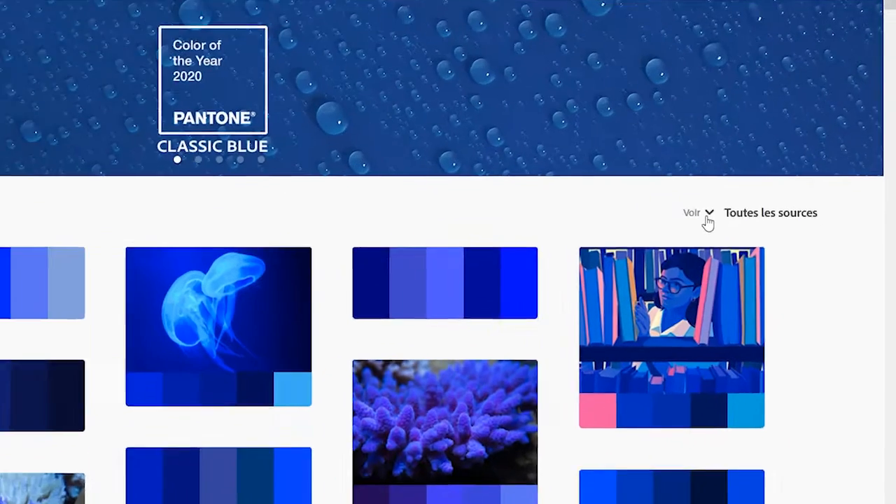
click(769, 259)
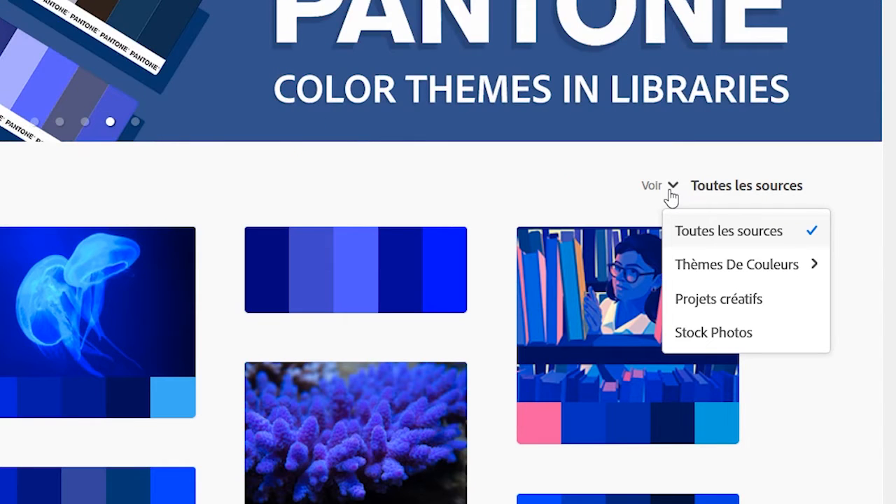
mouse_move(698, 269)
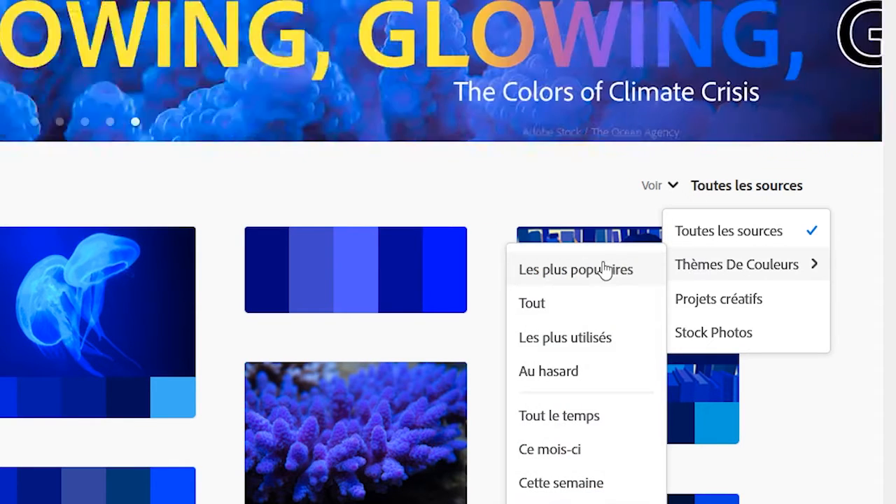
click(560, 341)
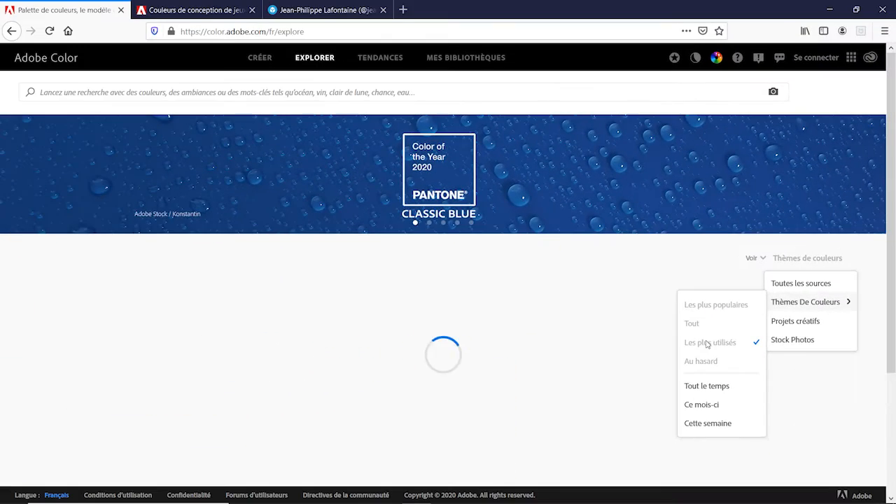
Step: Browse the first three pages of most-used color themes for palette ideas
scroll(589, 301, down, 4)
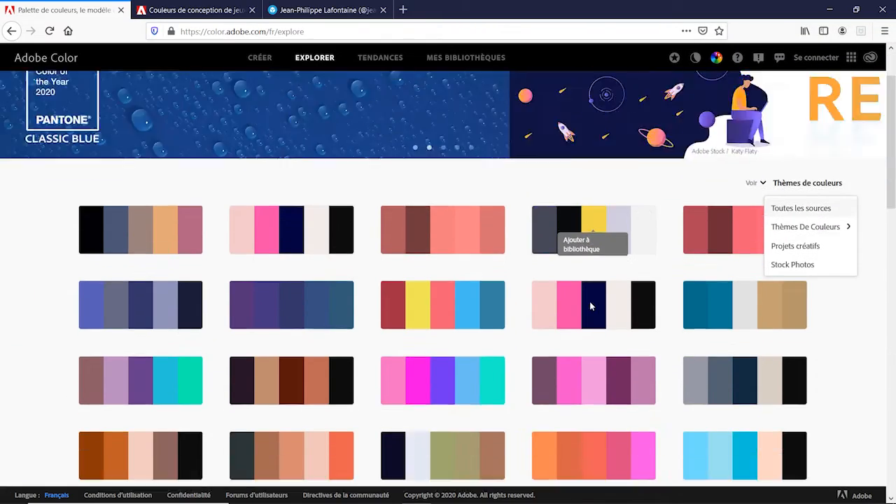
scroll(591, 307, down, 10)
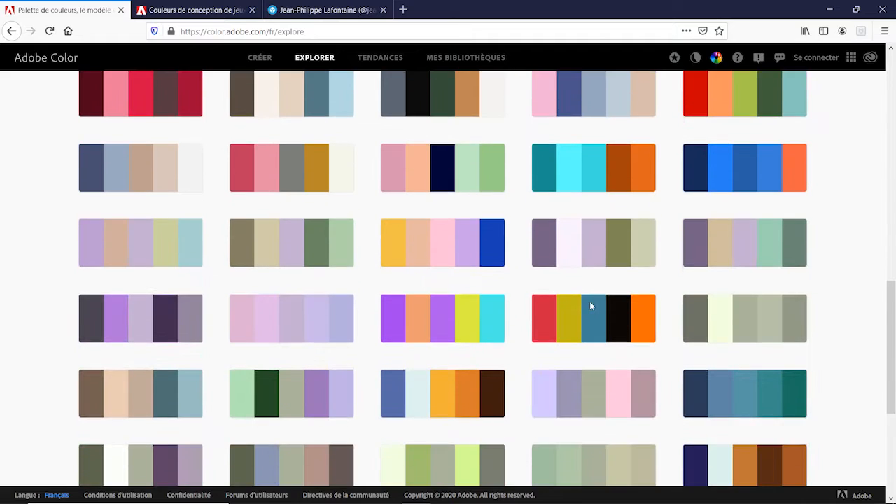
scroll(591, 307, down, 2)
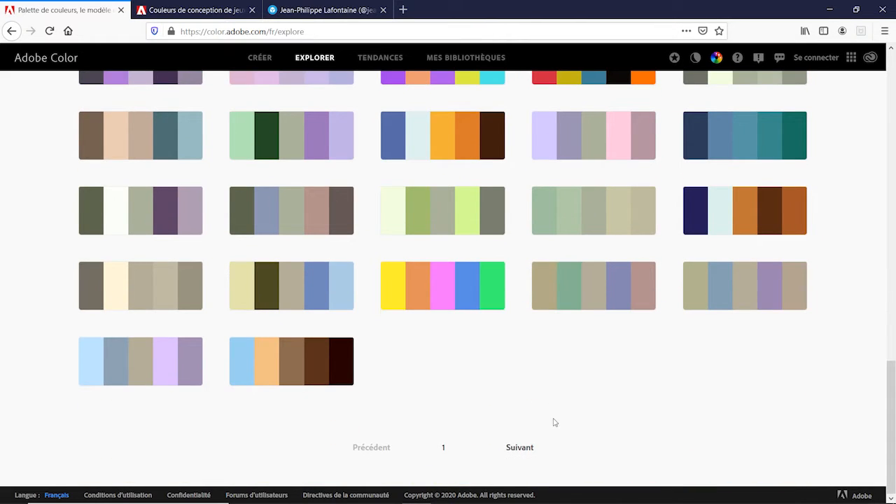
click(520, 448)
scroll(651, 406, down, 10)
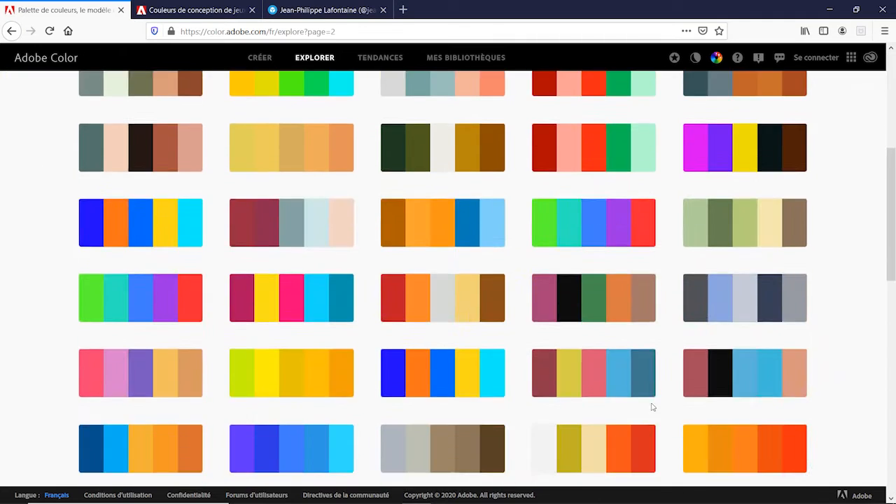
scroll(652, 406, down, 10)
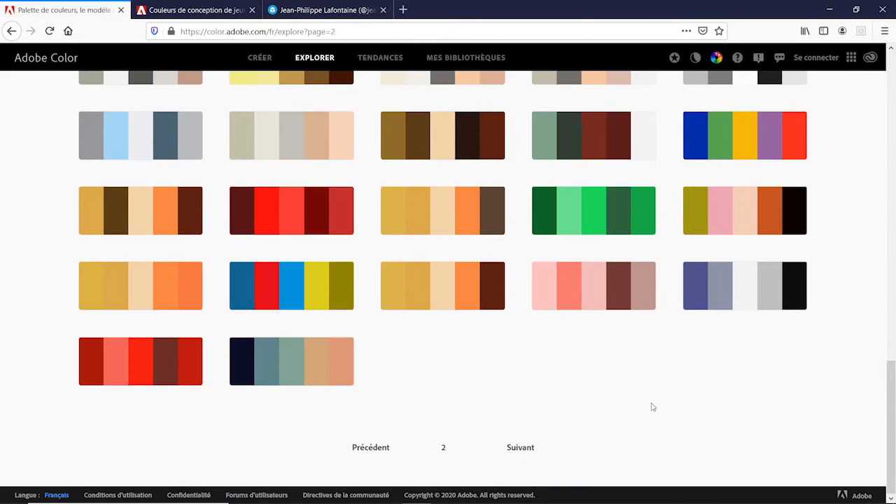
click(521, 448)
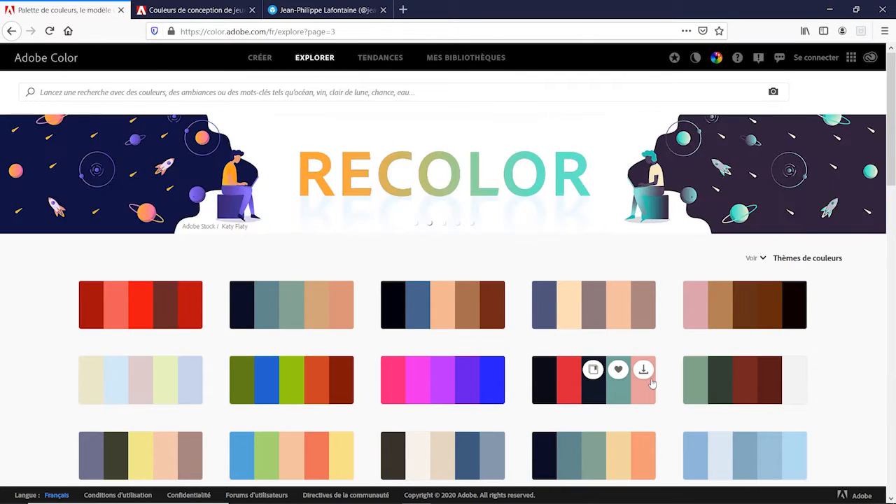
scroll(651, 384, down, 4)
scroll(651, 383, down, 4)
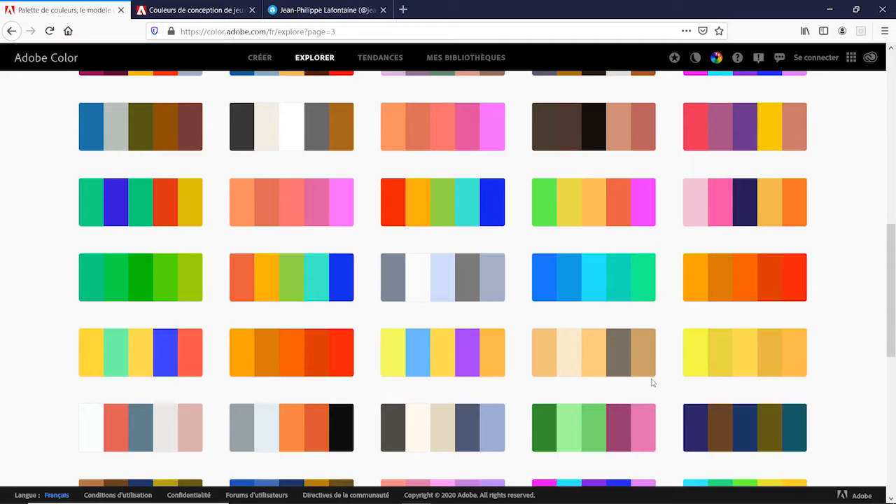
scroll(651, 382, down, 7)
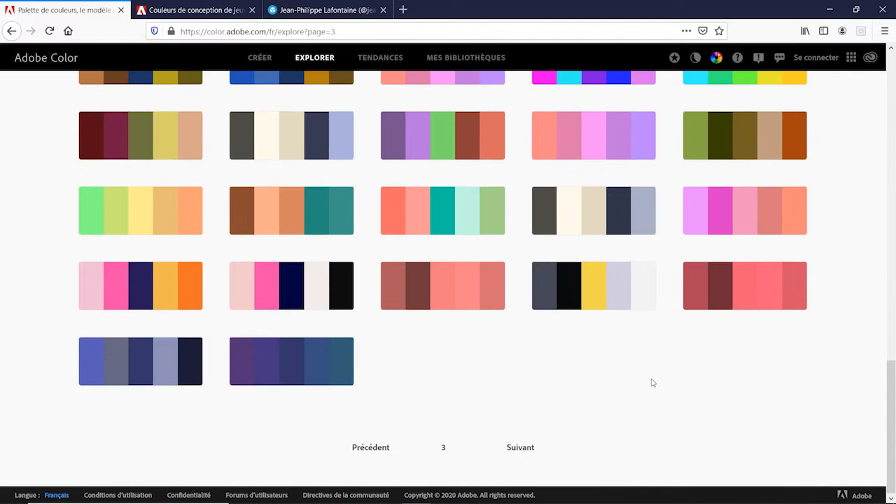
scroll(651, 382, up, 14)
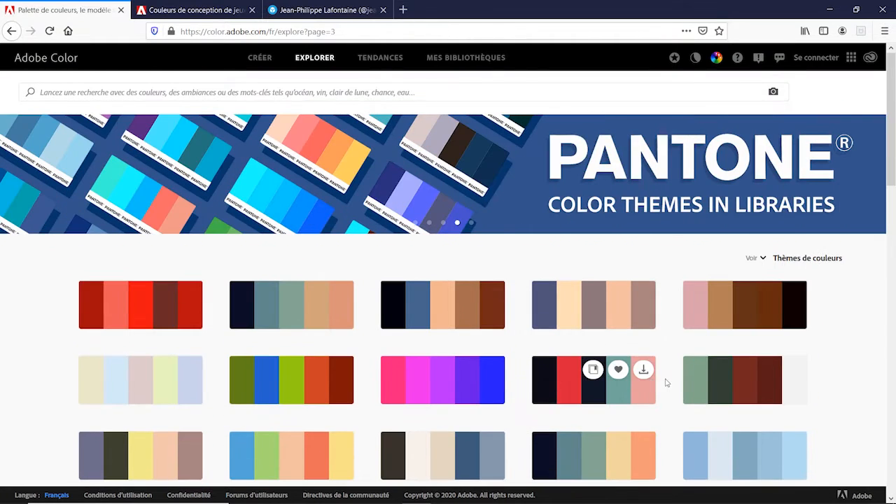
Step: Open the color trends (Tendances) and look through the sectors for the Conception de jeux category
click(378, 61)
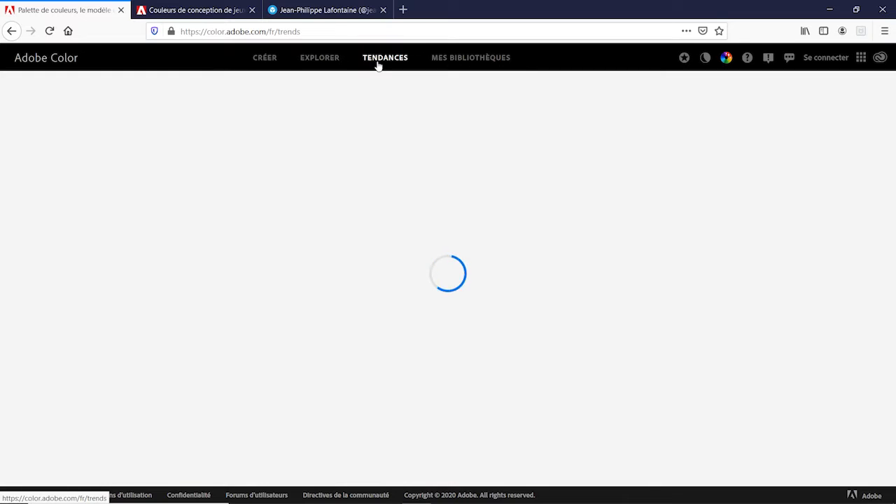
mouse_move(840, 270)
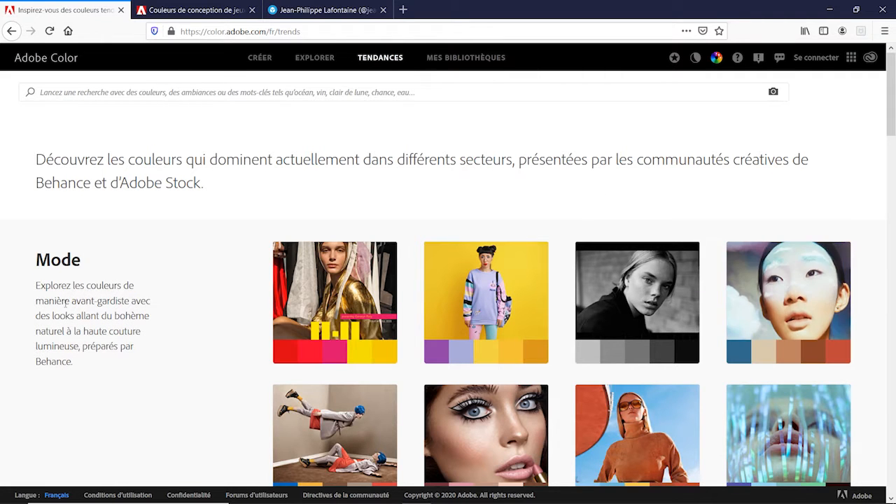
scroll(67, 301, down, 3)
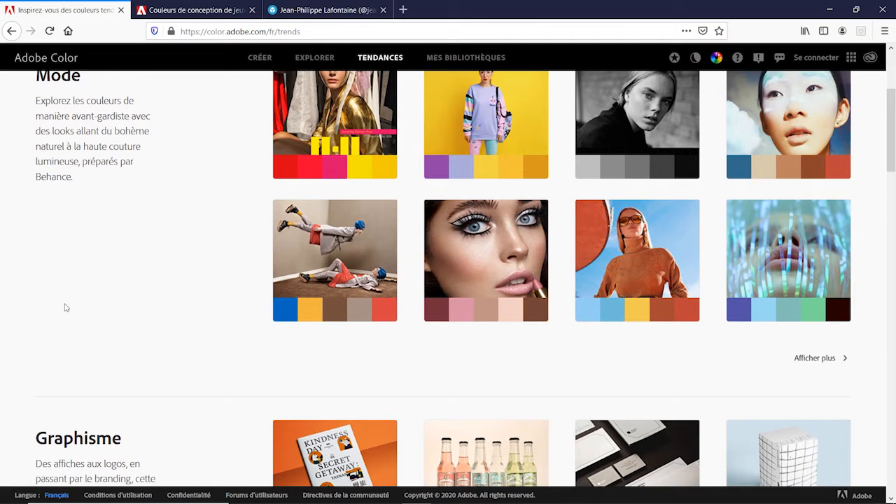
scroll(65, 307, down, 7)
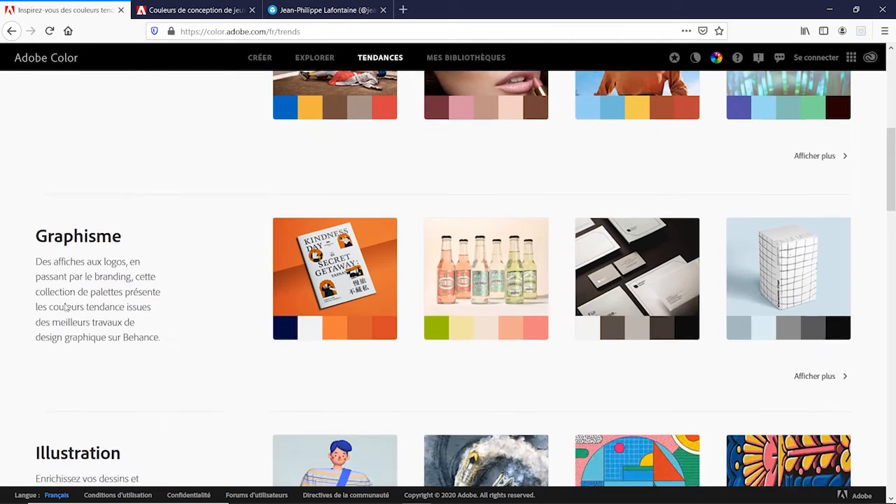
scroll(65, 304, down, 10)
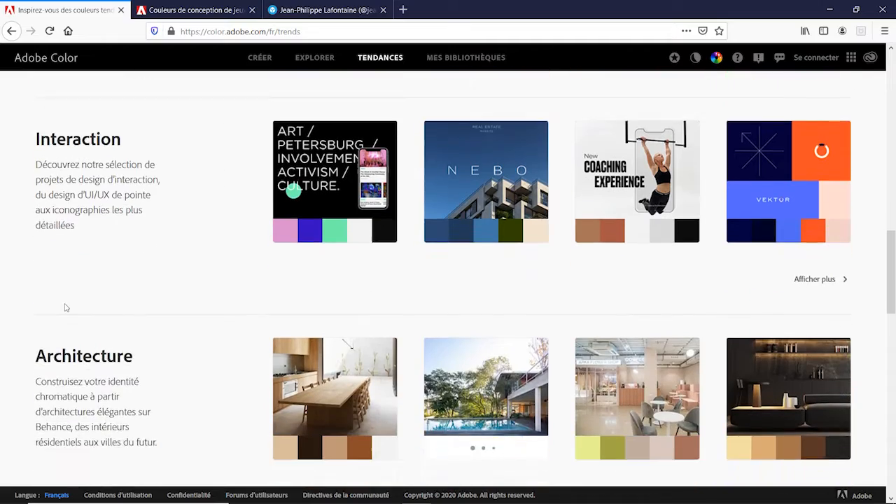
scroll(65, 304, down, 9)
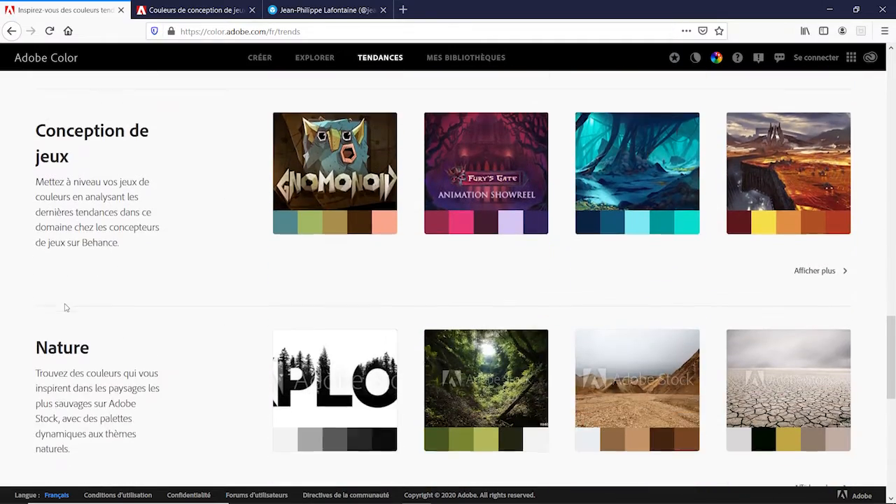
scroll(65, 304, up, 5)
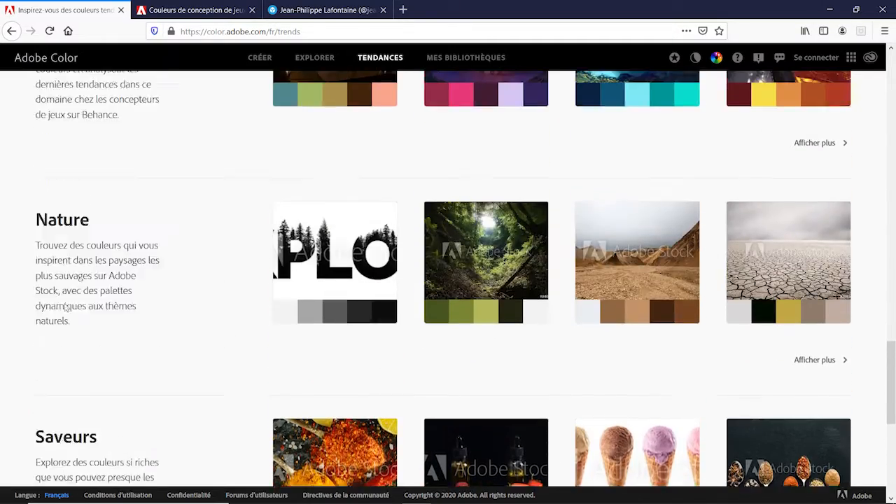
scroll(67, 308, up, 2)
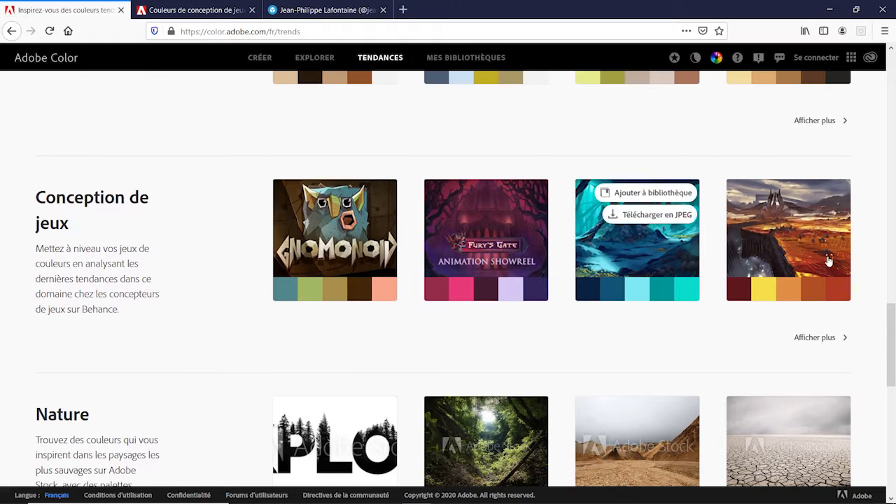
Step: Show the full Conception de jeux collection and browse its first three pages of game palettes
click(815, 339)
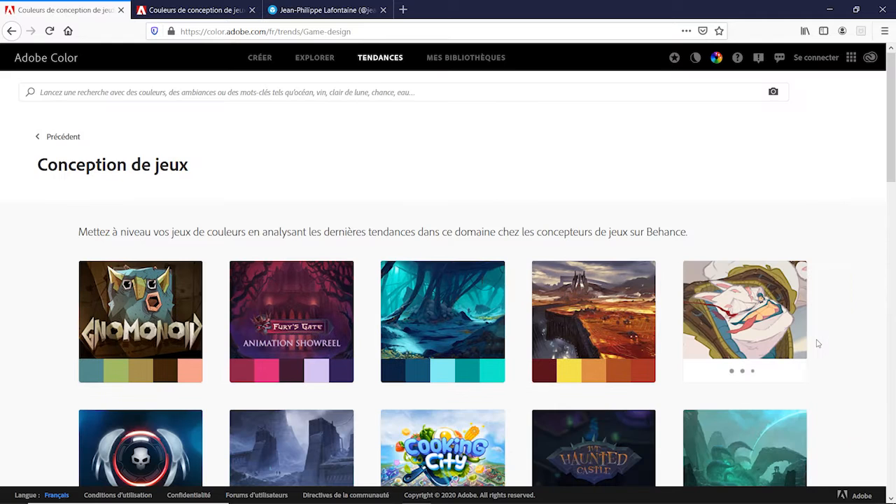
scroll(795, 308, down, 5)
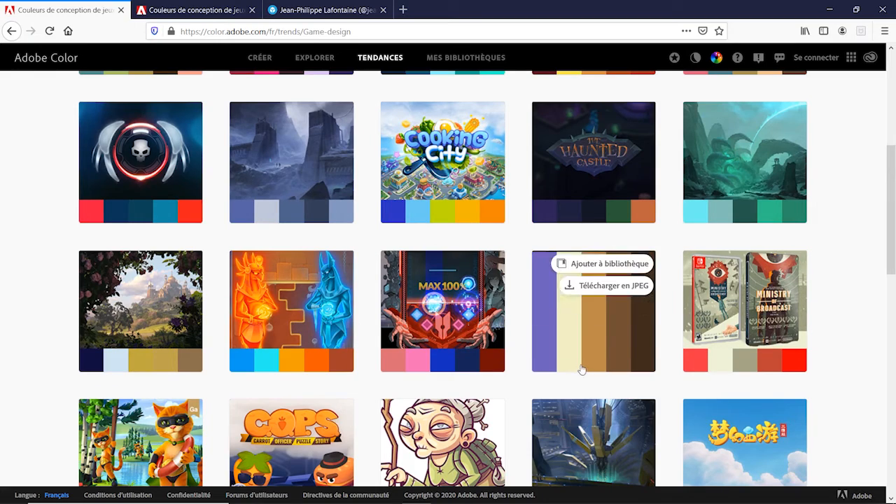
scroll(520, 370, down, 7)
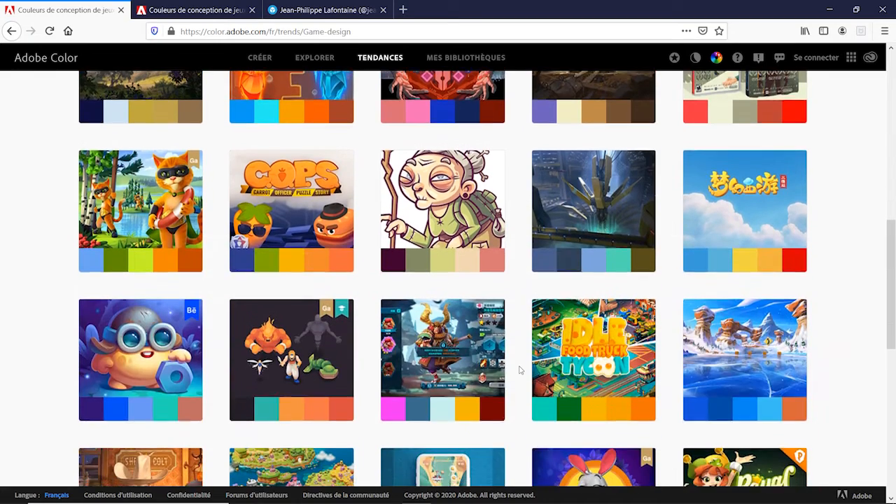
scroll(520, 369, down, 5)
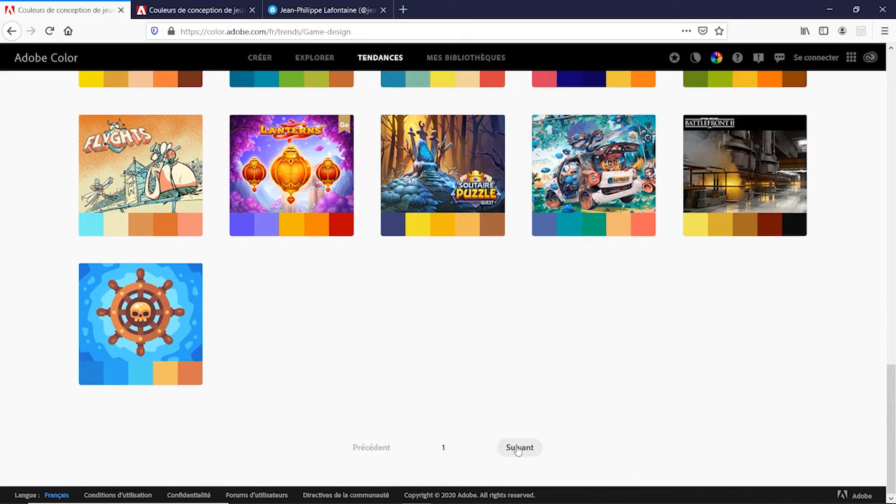
click(518, 448)
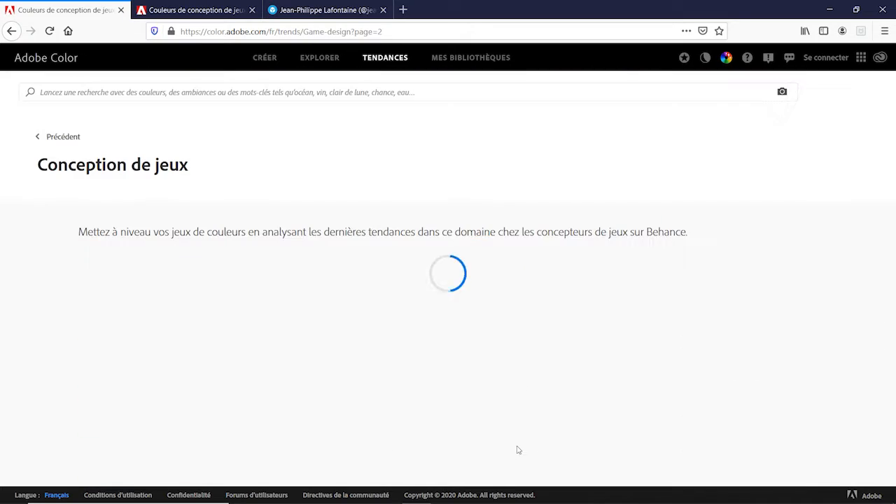
scroll(518, 449, down, 7)
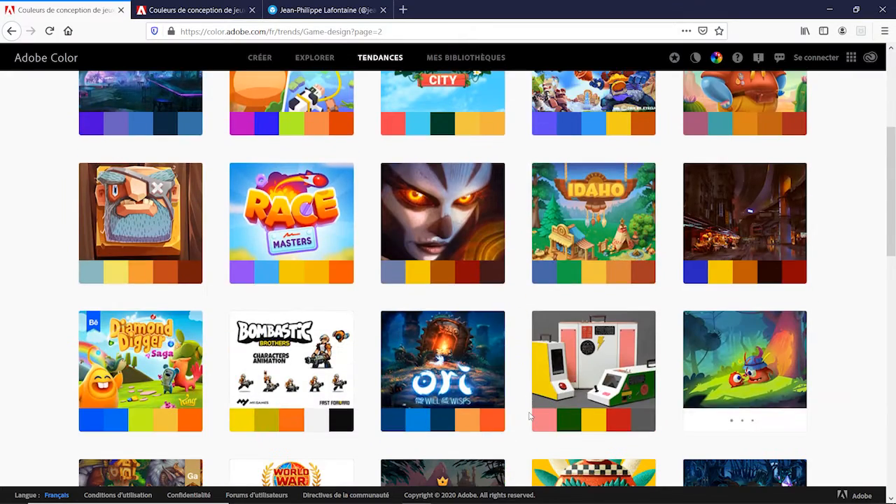
scroll(528, 415, down, 8)
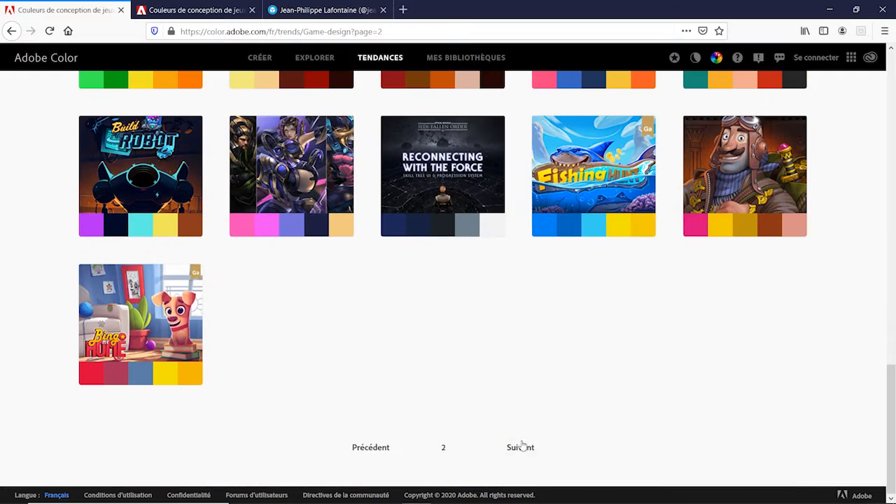
click(520, 448)
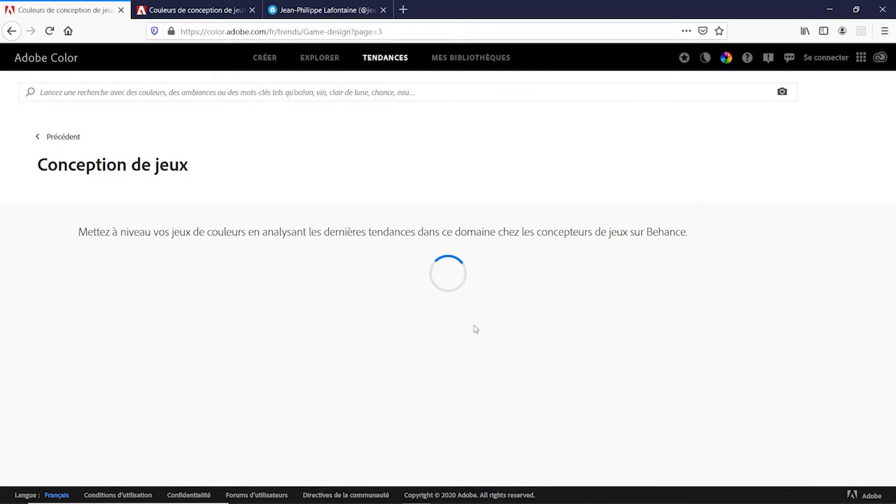
scroll(542, 329, down, 5)
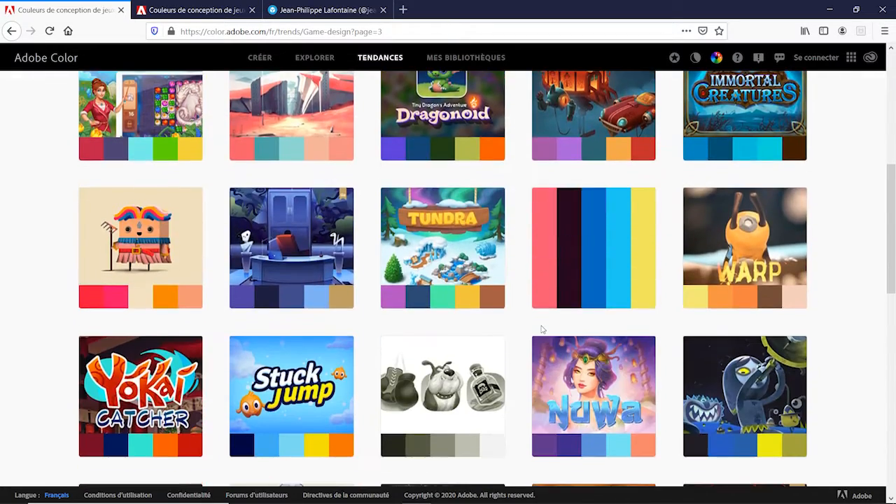
scroll(543, 329, down, 7)
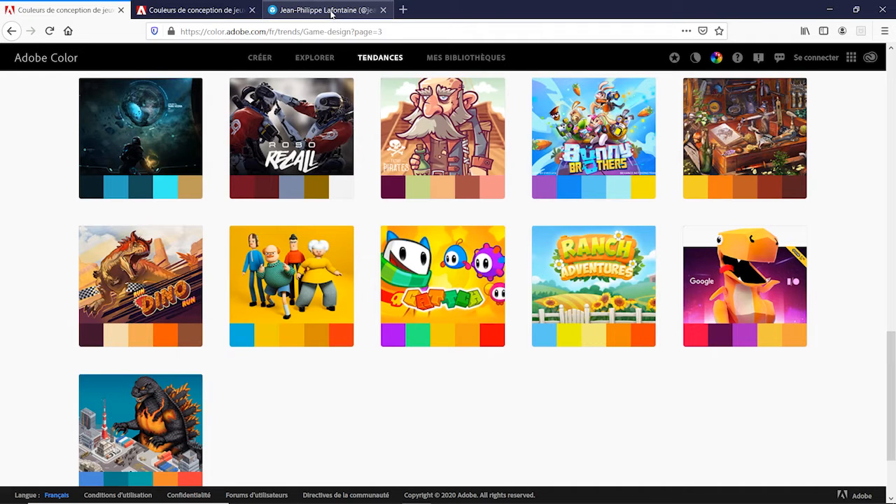
Step: Switch to the already open page 7 of the Conception de jeux trends and look through its palettes
click(222, 11)
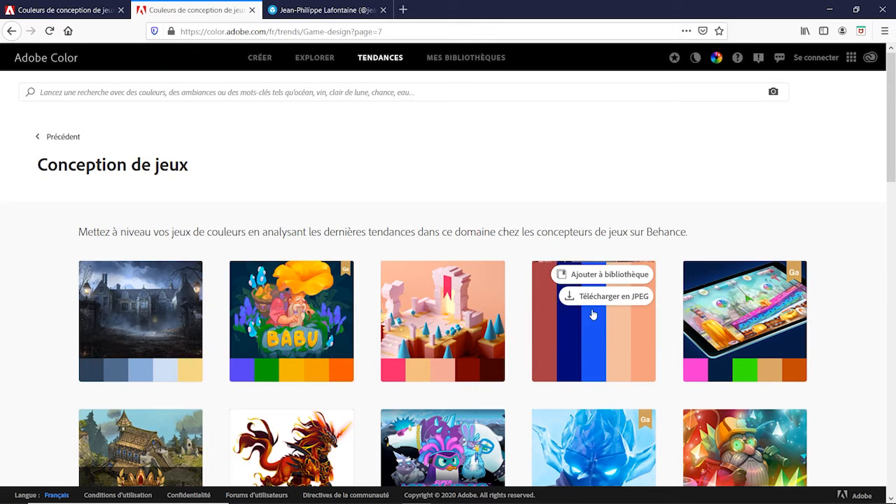
scroll(584, 314, down, 5)
scroll(592, 319, down, 5)
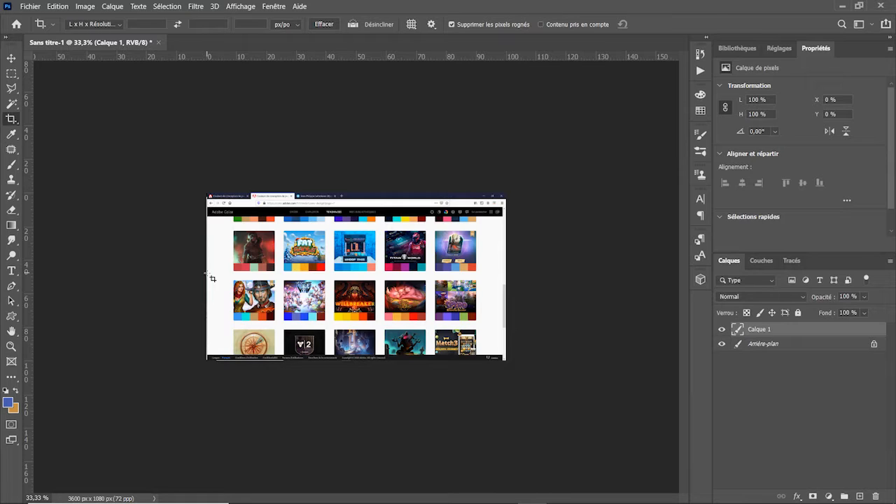
Step: Crop the screenshot document to 1926 × 1080 px so only the browser window with the palettes remains
click(207, 273)
key(Escape)
key(z)
drag(332, 314, 361, 319)
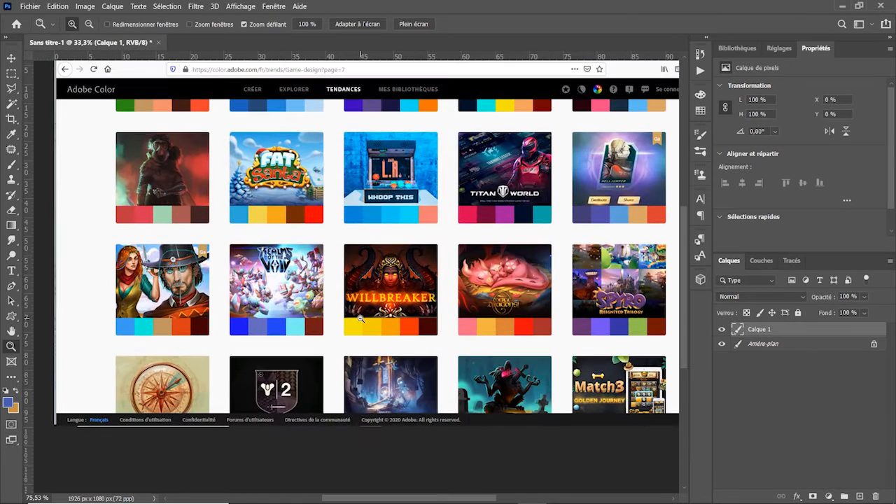
key(c)
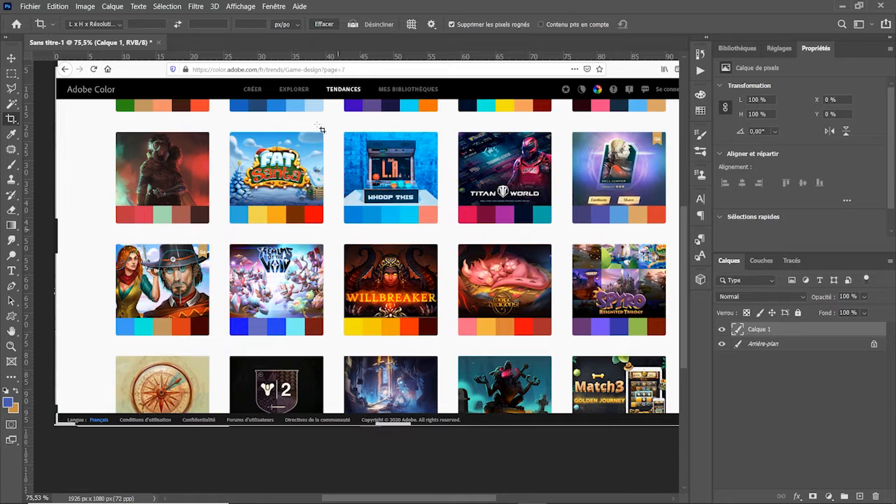
Step: Create a new 1024 × 1024 px document at 72 ppi from the saved 1024px preset
click(32, 7)
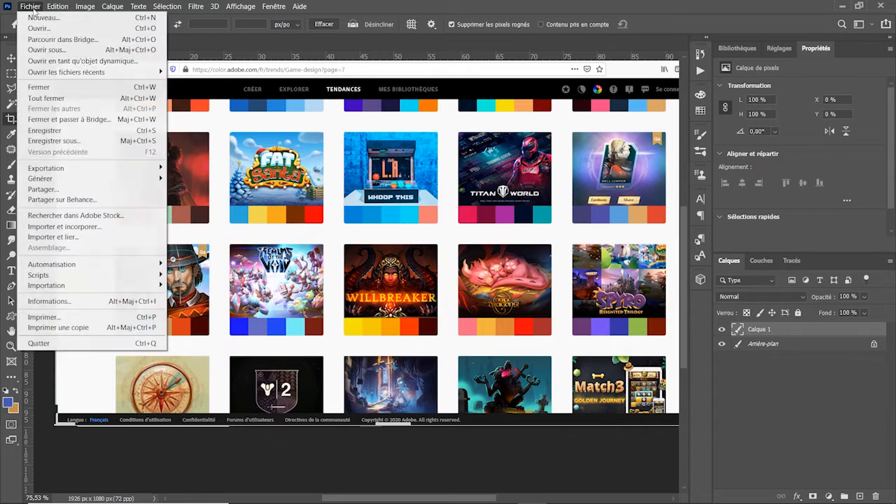
click(36, 22)
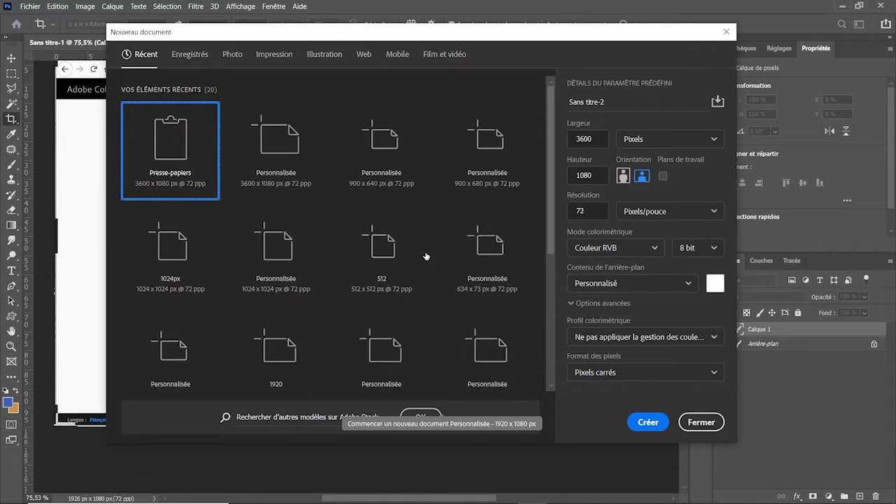
click(190, 54)
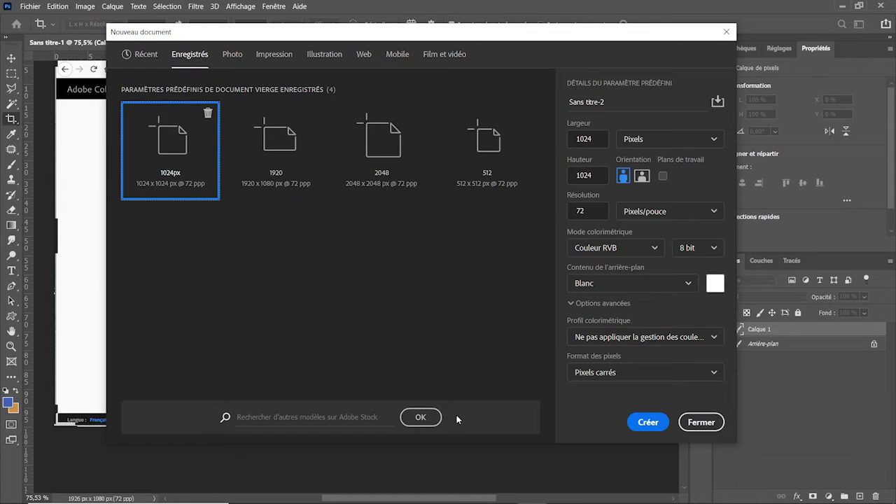
click(648, 423)
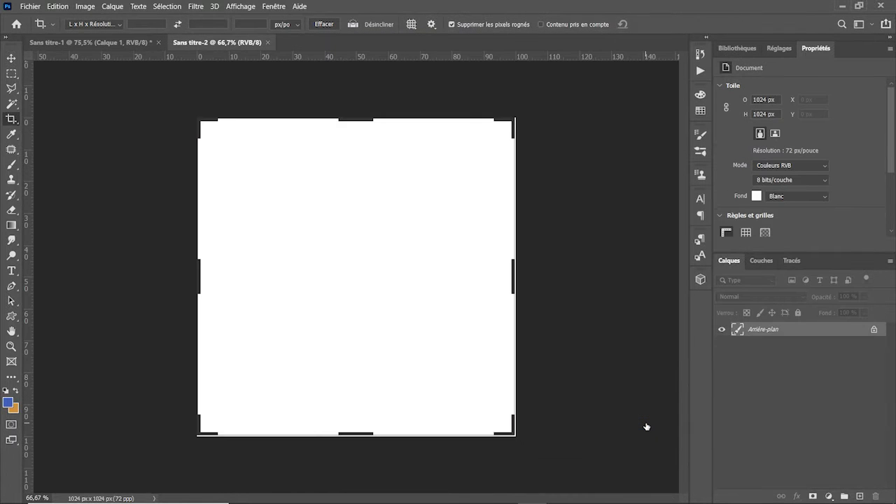
Step: Add an empty layer to the new document and delete the Arrière-plan layer for a transparent canvas
click(11, 58)
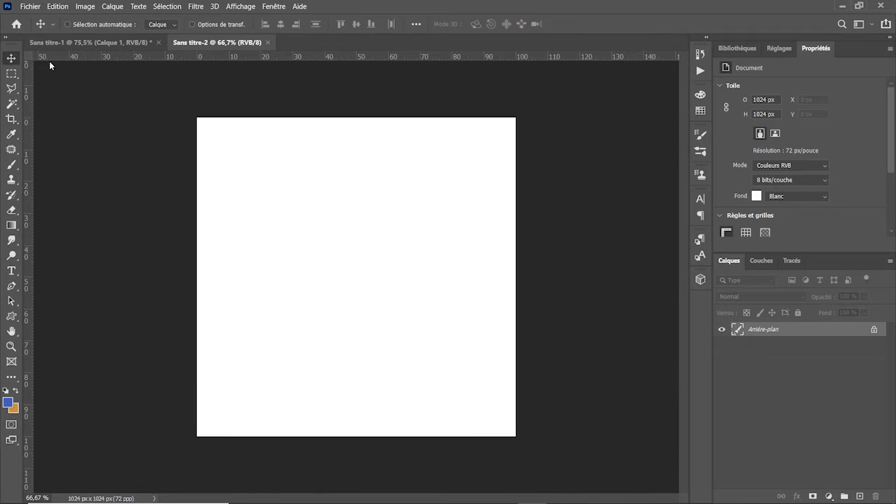
click(859, 496)
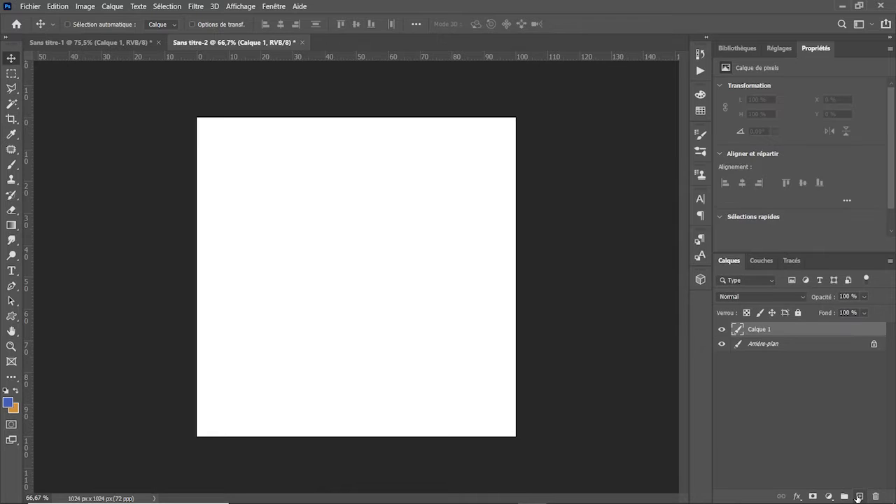
drag(811, 345, 875, 496)
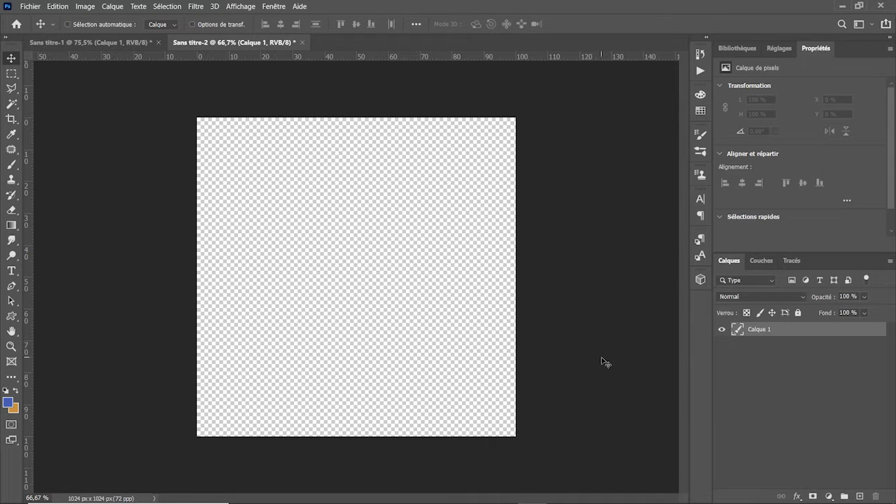
Step: Copy the five-color strip under the Titan World image in Sans titre-1 and paste it into Sans titre-2
click(90, 42)
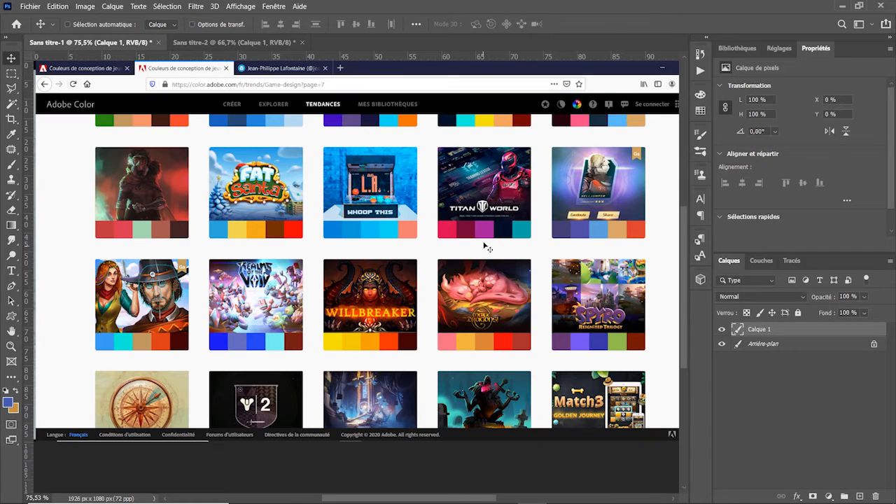
key(z)
drag(467, 229, 512, 238)
key(m)
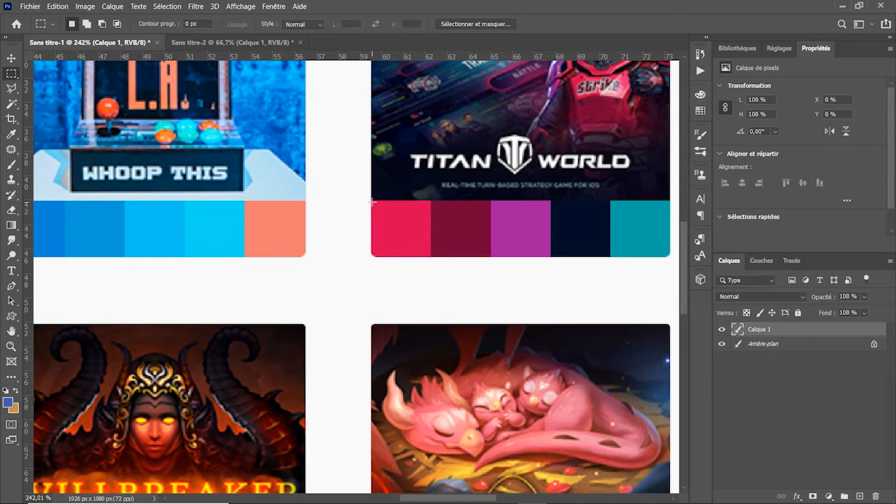
drag(444, 216, 651, 241)
key(ctrl+c)
click(230, 42)
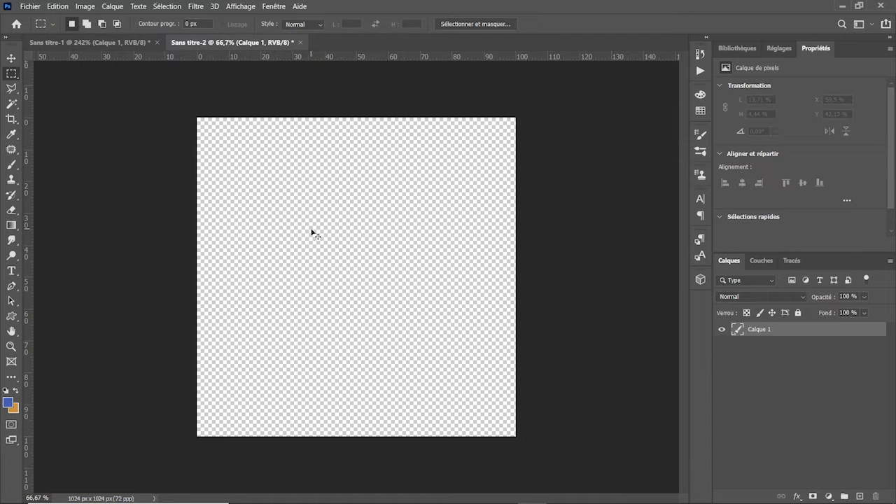
key(ctrl+v)
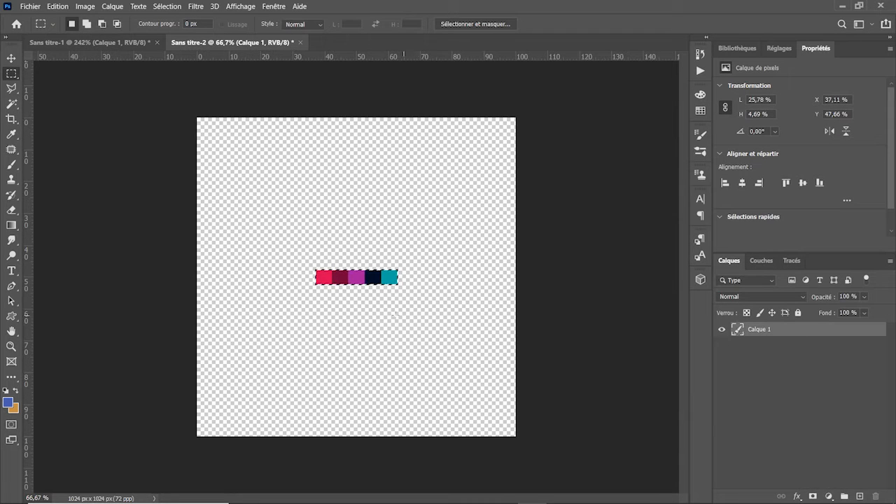
Step: Scale the pasted palette strip down proportionally to about 63 %
key(z)
drag(352, 311, 394, 310)
key(m)
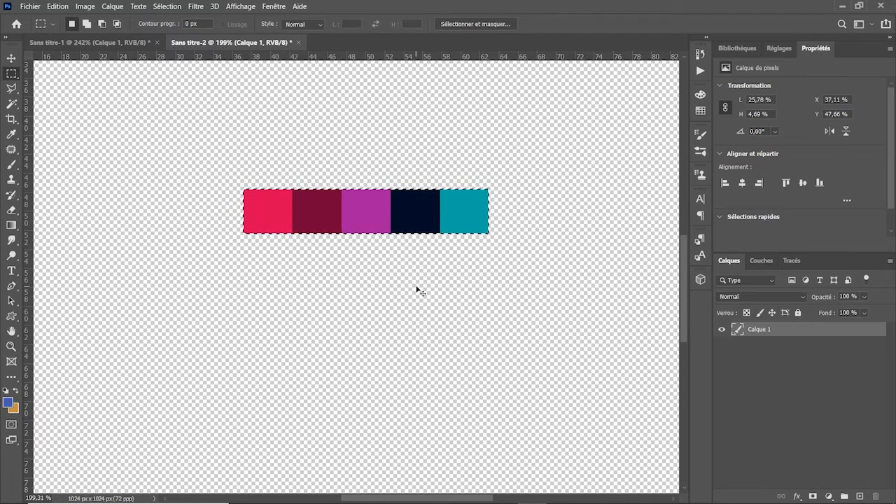
key(ctrl+t)
drag(489, 233, 399, 219)
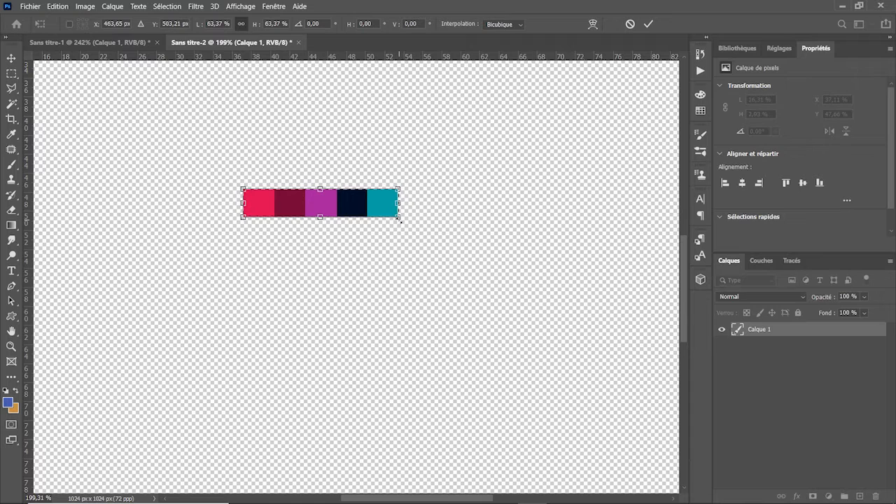
key(Return)
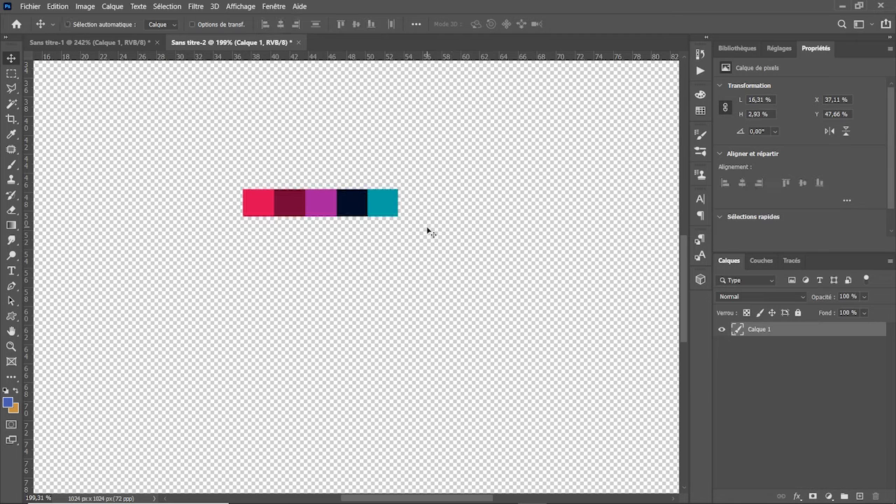
Step: Select the pink-red swatch including its blurred edges, sample its color and paint the selection solid with the Brush
key(z)
drag(310, 200, 357, 212)
drag(366, 215, 369, 215)
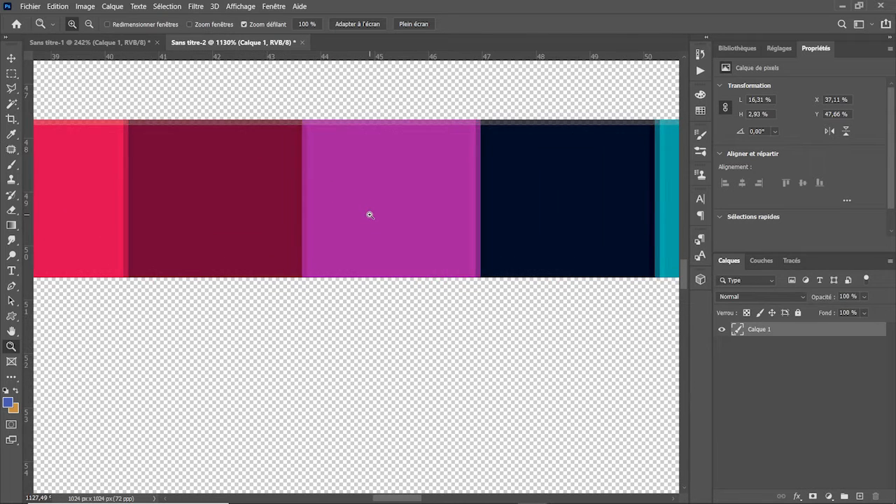
drag(182, 219, 419, 242)
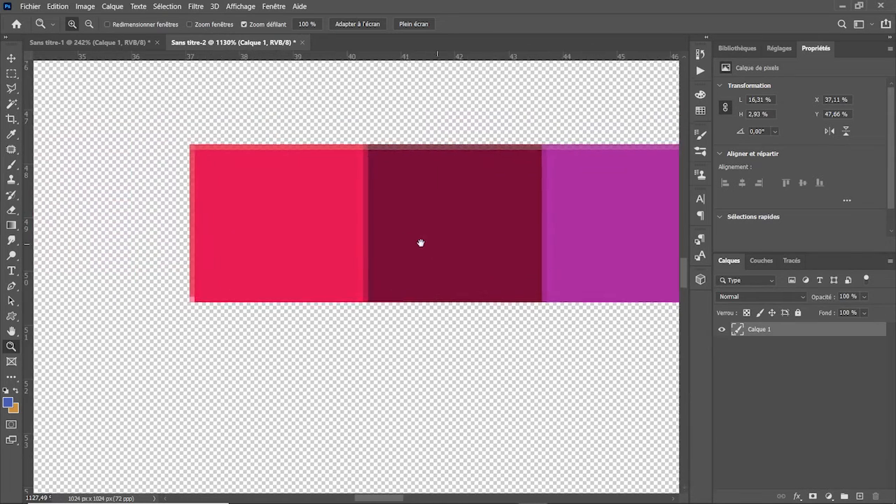
click(11, 77)
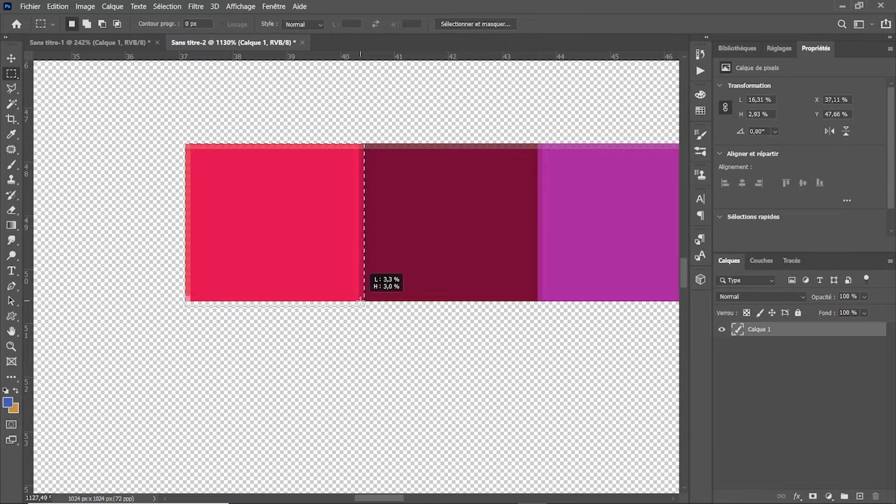
drag(360, 298, 363, 301)
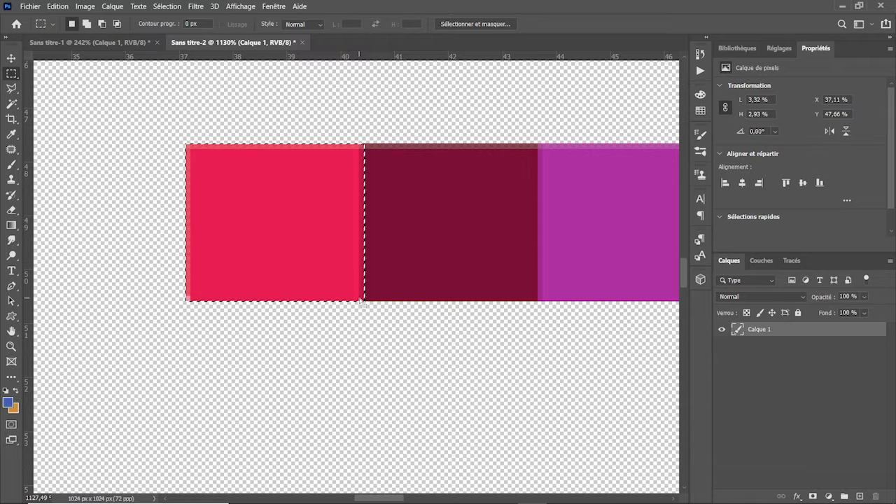
key(i)
click(304, 210)
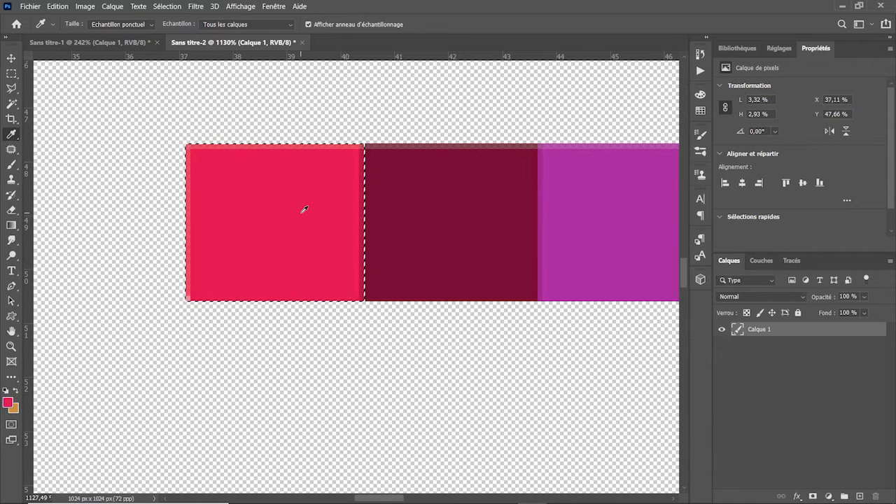
key(b)
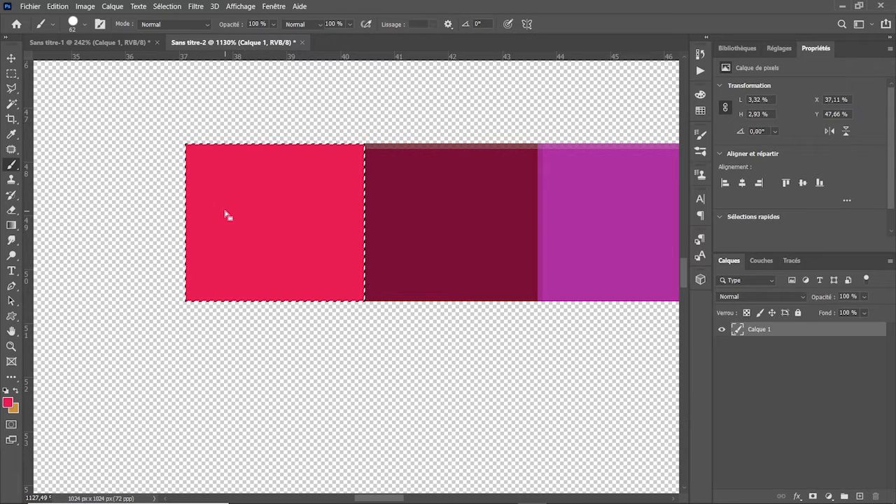
Step: Shift the same selection over the dark red swatch, sample its color and paint the area solid
key(m)
key(Right)
key(Right)
key(Right)
key(Right)
key(Right)
key(Right)
key(Right)
key(Right)
key(Right)
key(Right)
key(Right)
key(Right)
key(Right)
key(Right)
key(Right)
key(Right)
key(Right)
key(Right)
key(Right)
key(Right)
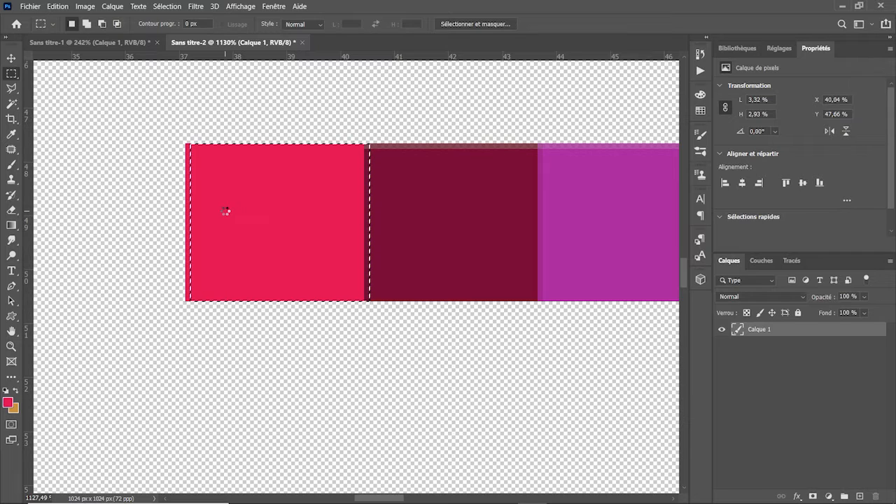
key(Right)
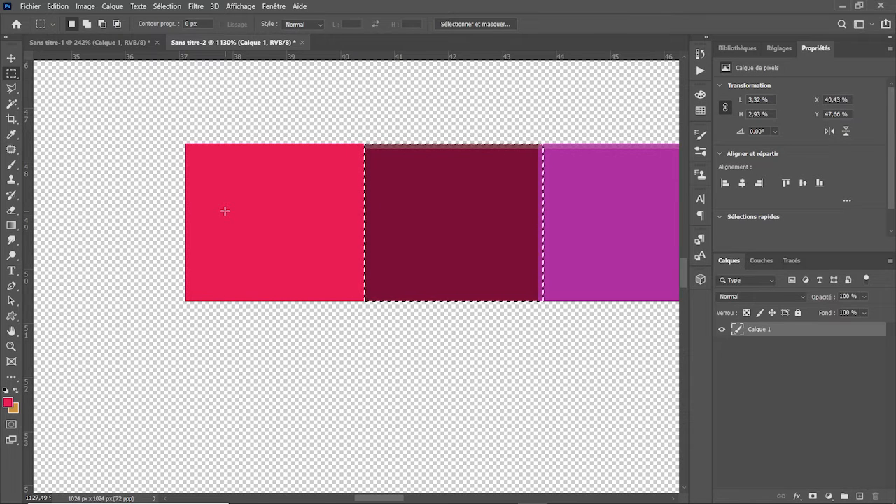
key(i)
click(460, 236)
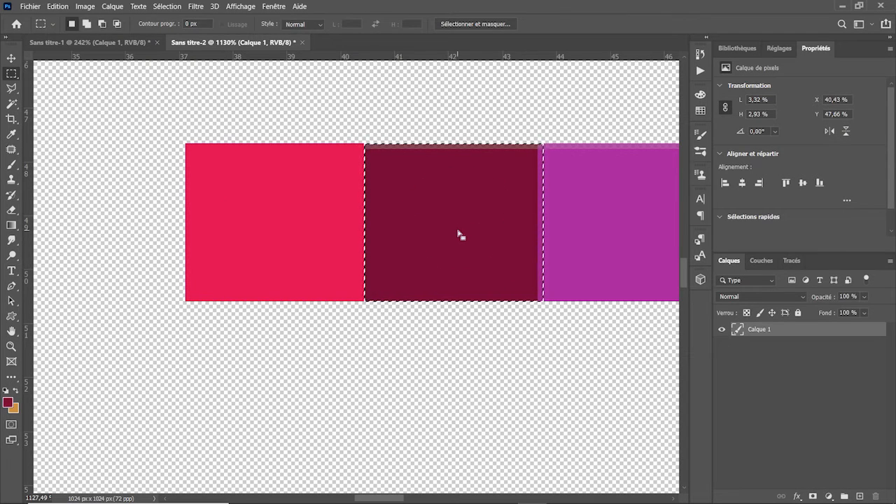
key(b)
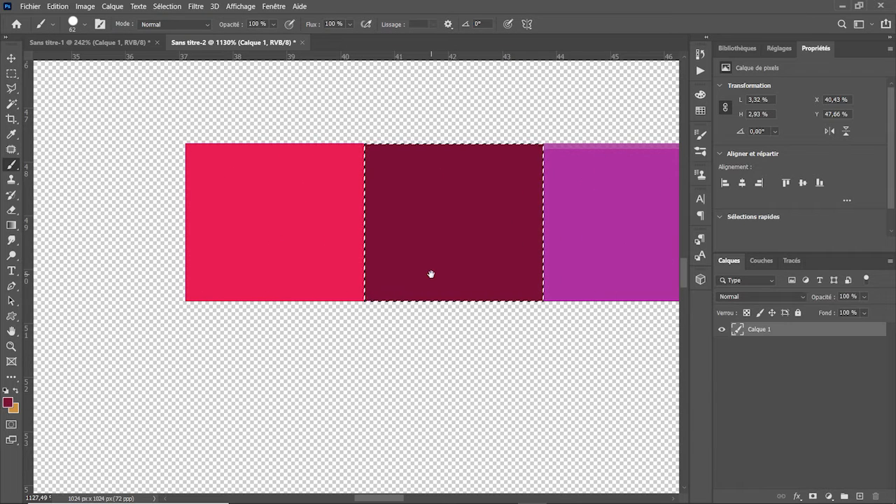
Step: Shift the selection over the purple swatch, sample its color and paint the area solid
drag(430, 272, 135, 278)
key(m)
key(Right)
key(Right)
key(Right)
key(Right)
key(Right)
key(Right)
key(Right)
key(Right)
key(Right)
key(Right)
key(Right)
key(Right)
key(Right)
key(Right)
key(Right)
key(Right)
key(Right)
key(Right)
key(Right)
key(Right)
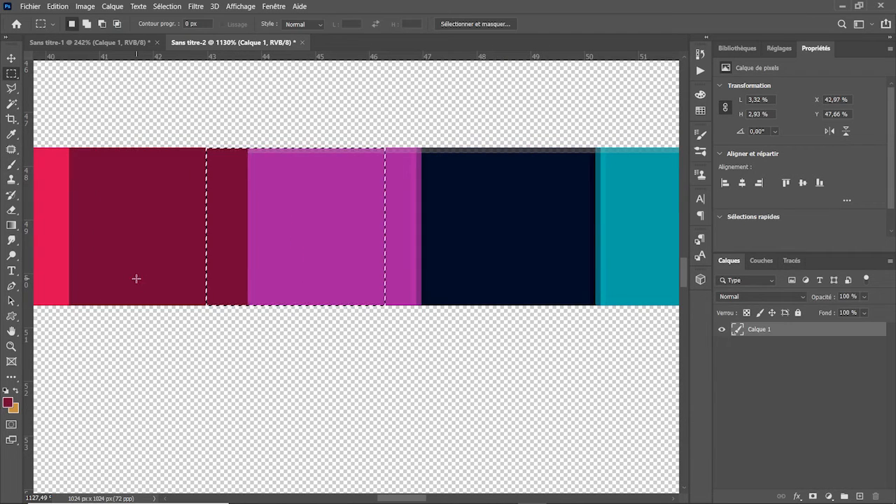
key(Right)
key(Right)
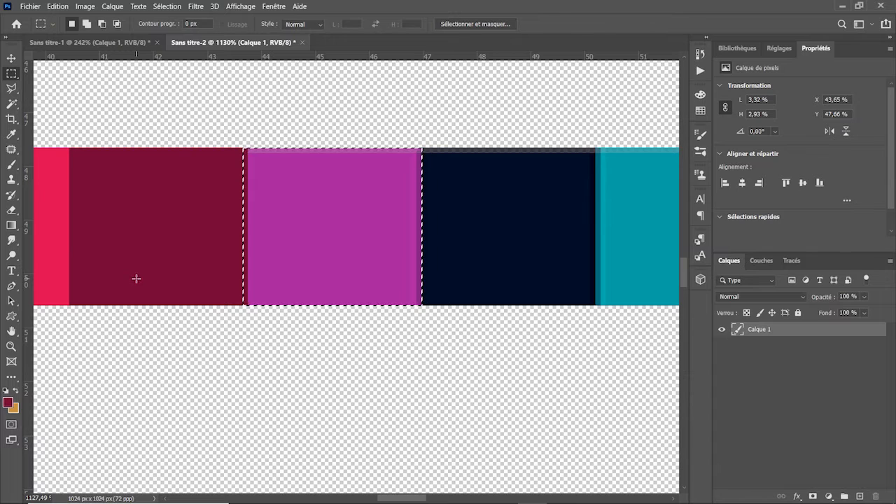
key(i)
click(344, 241)
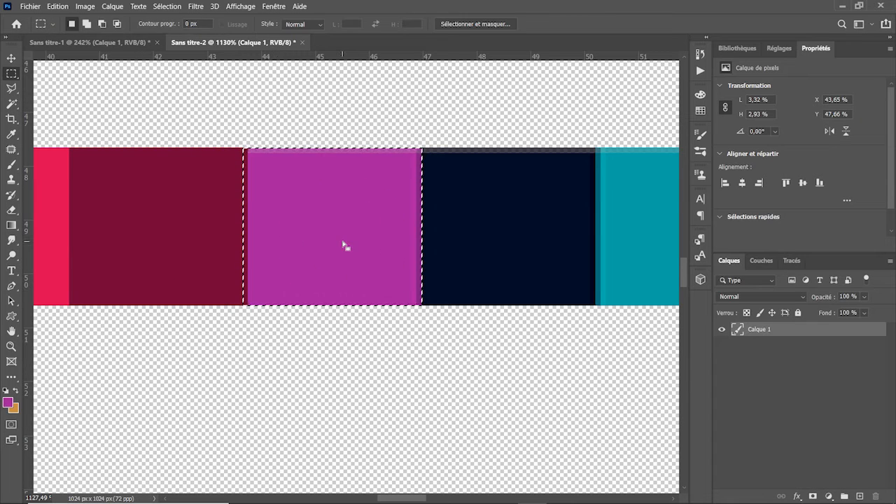
key(b)
mouse_move(376, 201)
mouse_down()
mouse_move(317, 311)
mouse_move(280, 238)
mouse_up()
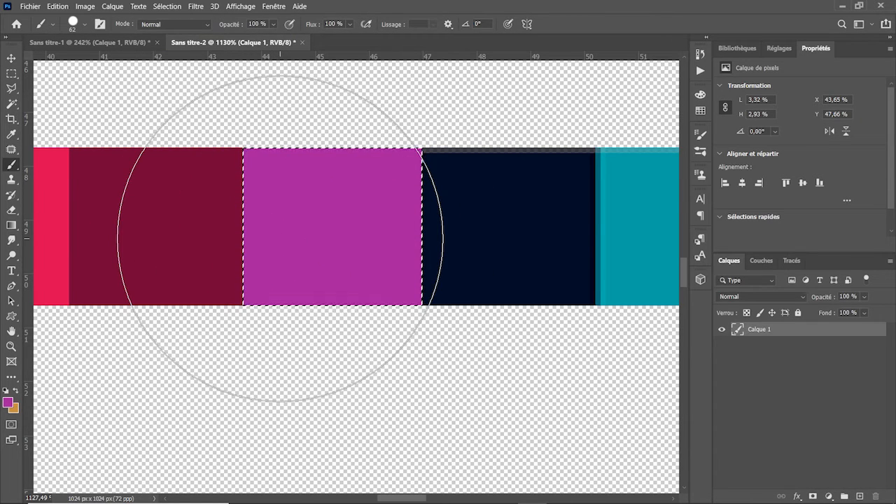
Step: Shift the selection over the navy swatch, sample its color and paint the area solid
key(m)
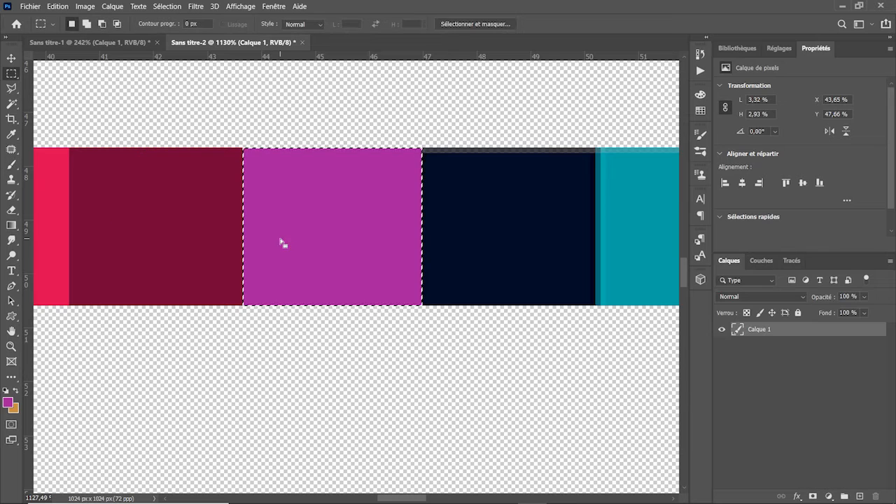
key(Right)
key(shift+Right)
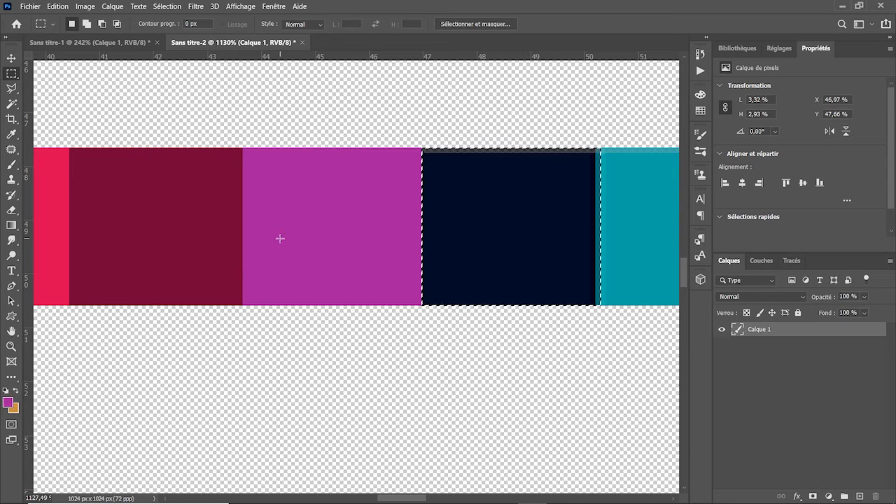
key(i)
click(524, 245)
key(m)
key(b)
drag(528, 233, 539, 246)
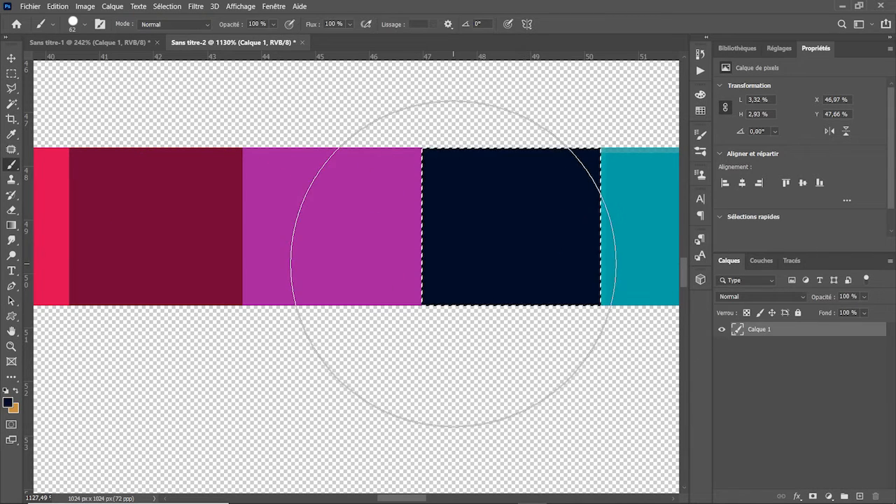
Step: Shift the selection over the teal swatch, sample its color, paint the area solid and clear the selection
key(ctrl+d)
drag(409, 263, 67, 262)
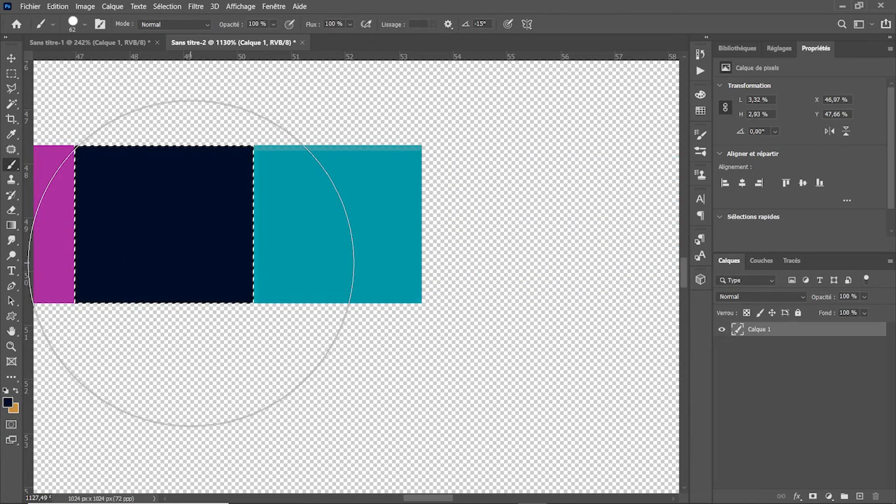
key(shift+Right)
key(m)
key(Right)
key(shift+Right)
key(shift+Right)
key(shift+Right)
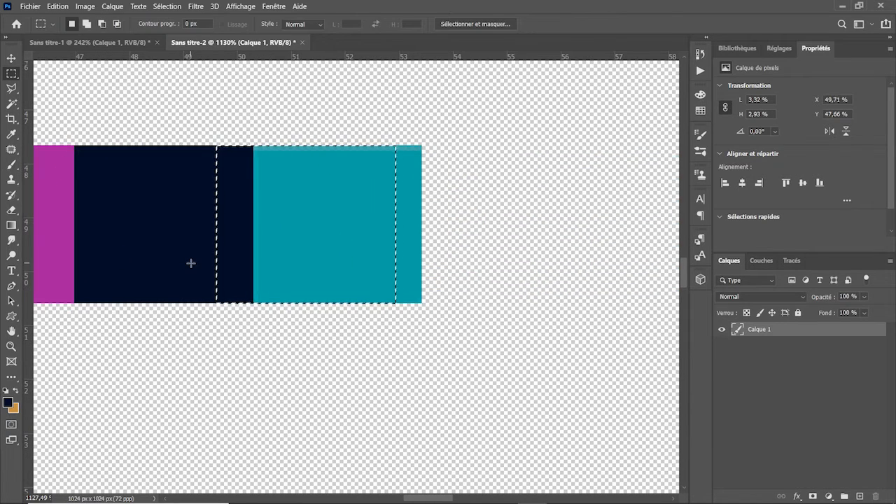
key(Right)
key(Right)
key(Right)
key(i)
click(368, 252)
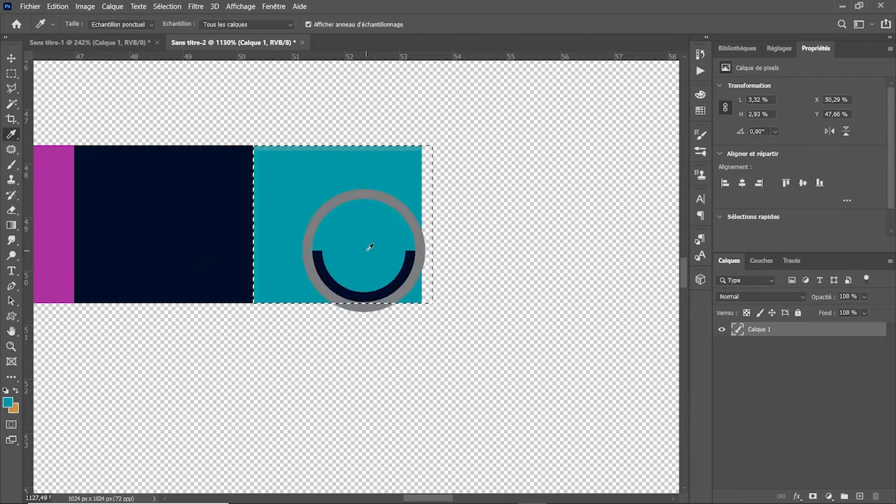
key(b)
click(361, 259)
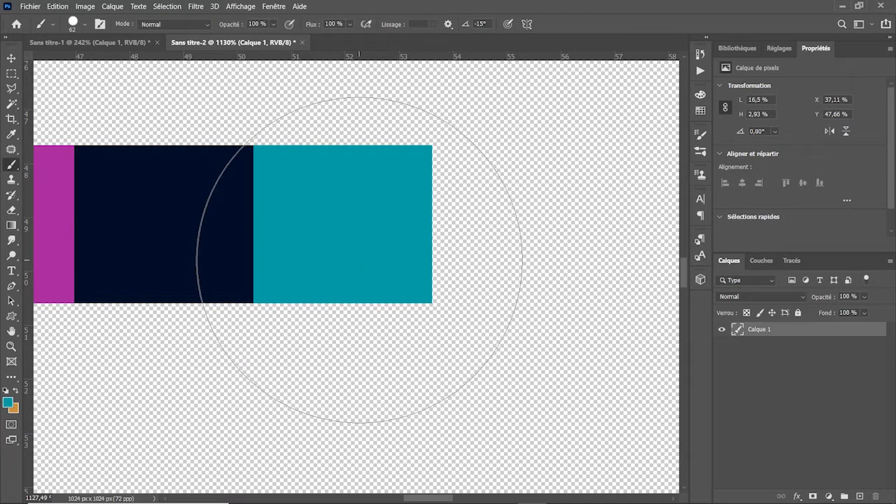
key(ctrl+d)
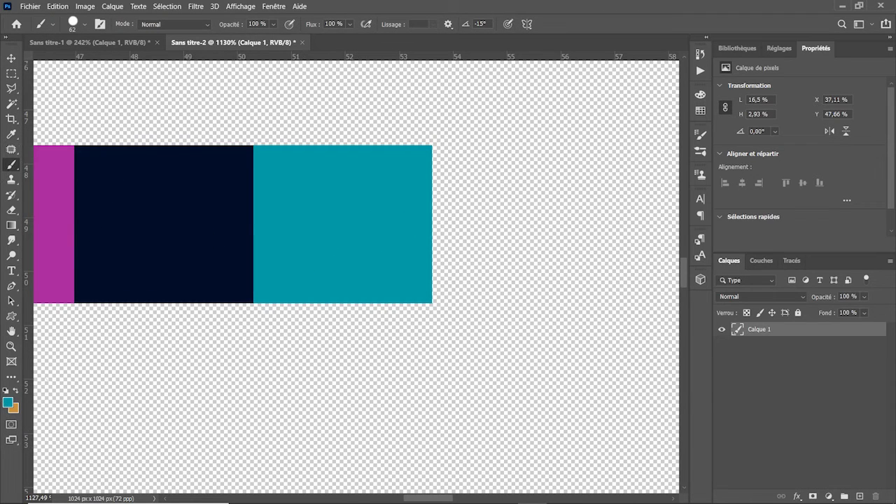
Step: Rename the swatch layer Base and move the color strip against the canvas's left edge at about 12.3% height
double_click(12, 332)
key(v)
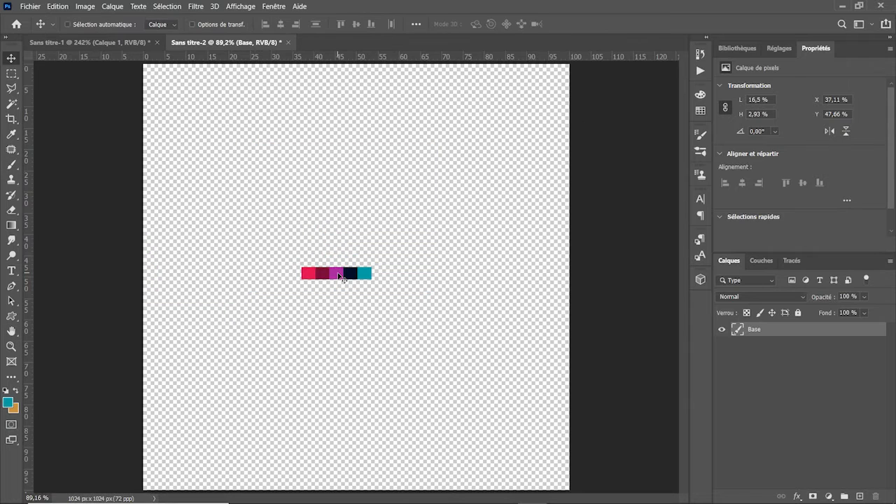
drag(339, 275, 274, 231)
key(z)
key(v)
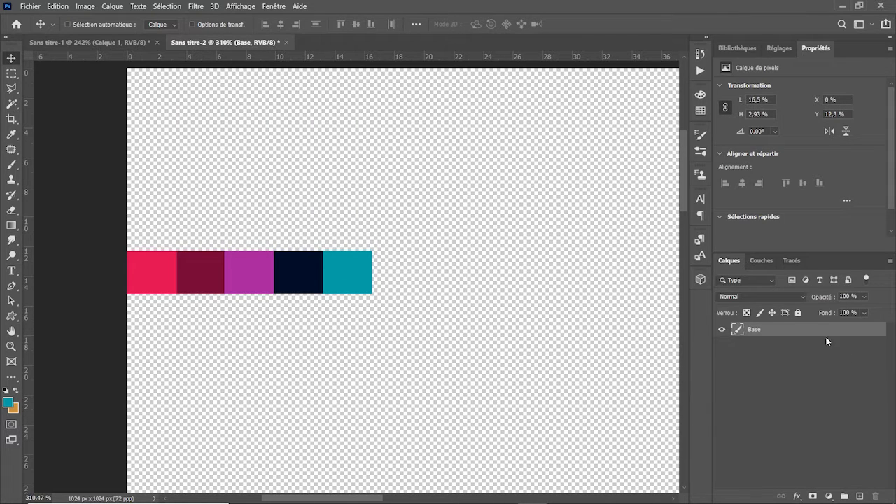
Step: Duplicate the Base layer as Fonc-1 and move the copy directly above the Base row on the canvas
drag(820, 330, 859, 496)
double_click(771, 329)
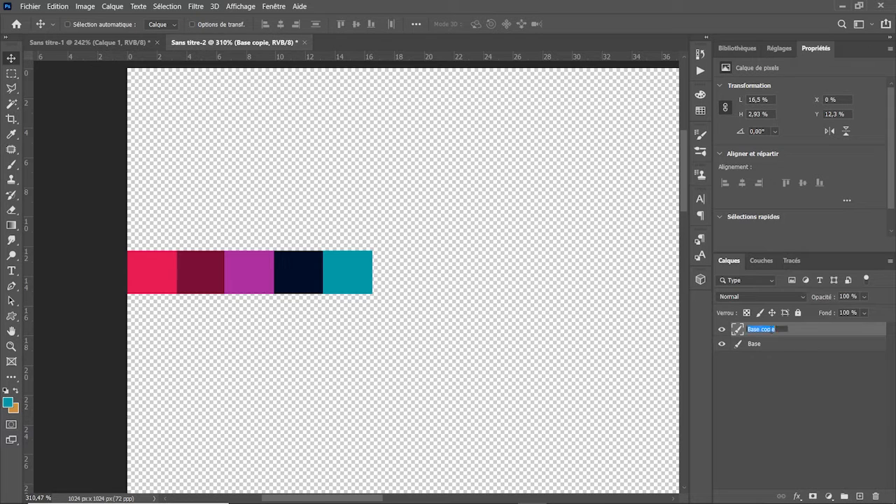
text(Fonc-1)
key(Return)
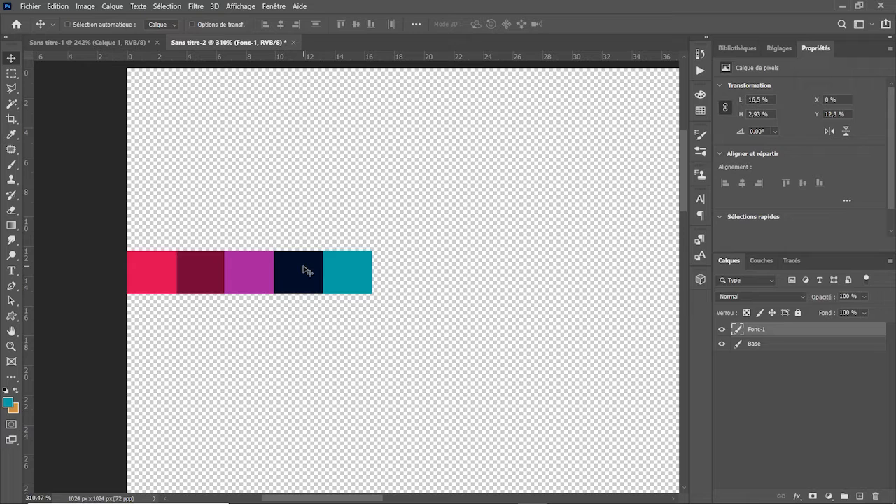
drag(304, 273, 297, 230)
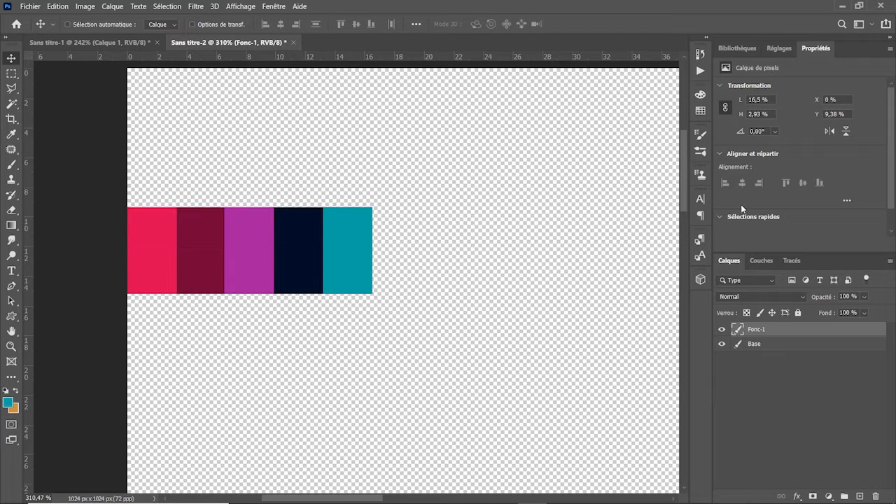
Step: Add a Hue/Saturation adjustment clipped to Fonc-1 with saturation +15 and lightness -32
click(779, 49)
click(738, 91)
click(807, 244)
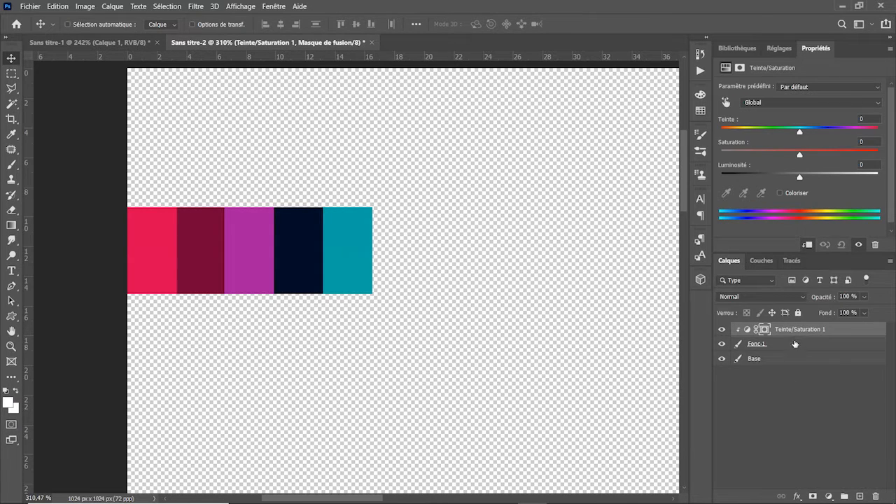
drag(801, 155, 782, 179)
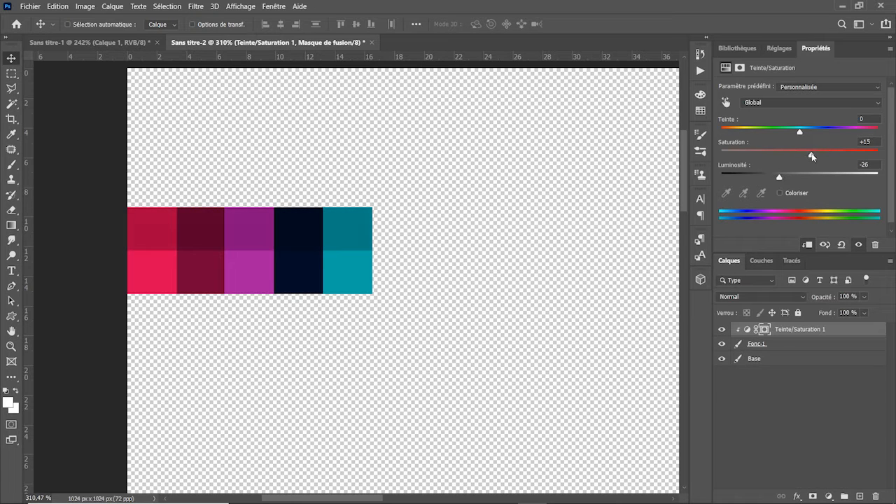
drag(781, 179, 774, 181)
Step: Build a darker row directly above from a copy of Fonc-1 and its adjustment, using saturation +12 and lightness -49
shift+click(802, 344)
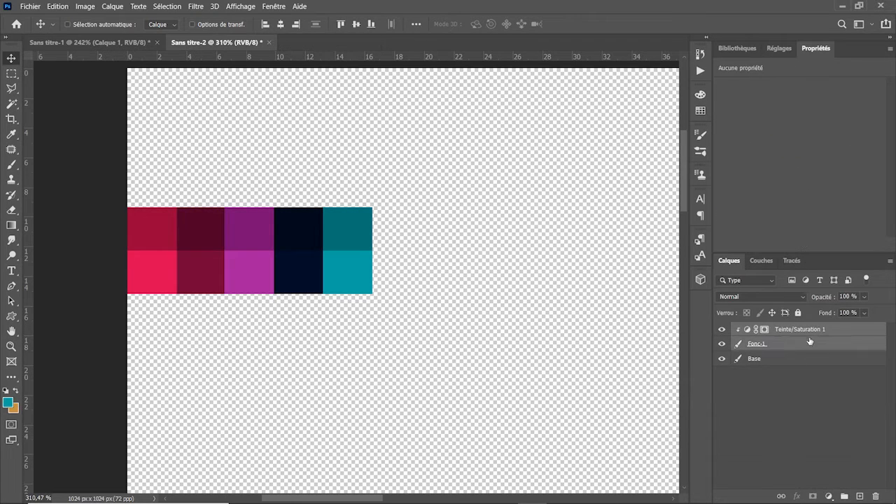
drag(817, 332, 860, 495)
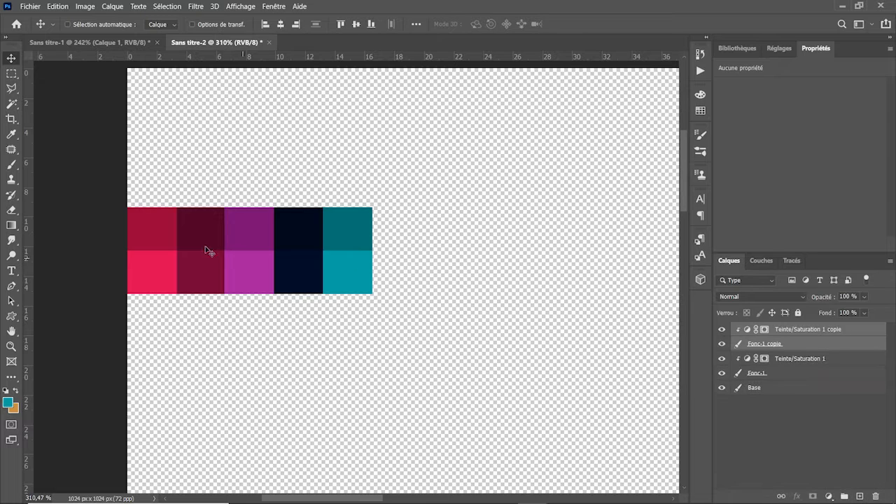
drag(215, 238, 214, 194)
click(747, 331)
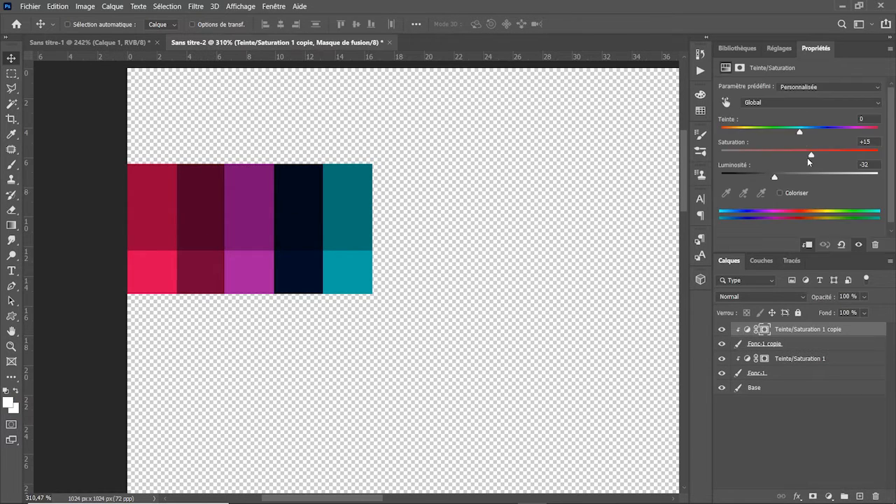
drag(811, 155, 825, 155)
drag(825, 155, 762, 179)
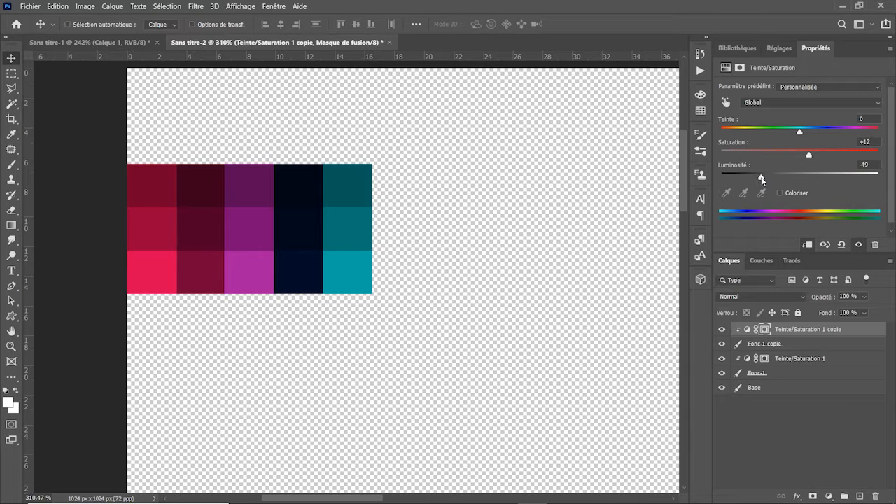
Step: Build a third, darkest row above from a copy of Fonc-1 copie and its adjustment, using saturation +26 and lightness -63
shift+click(808, 344)
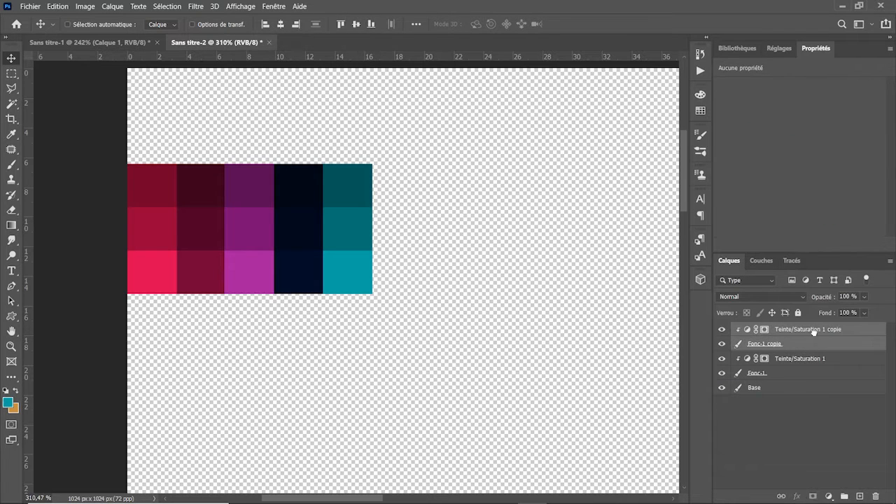
drag(814, 333, 859, 495)
drag(263, 199, 263, 155)
click(765, 329)
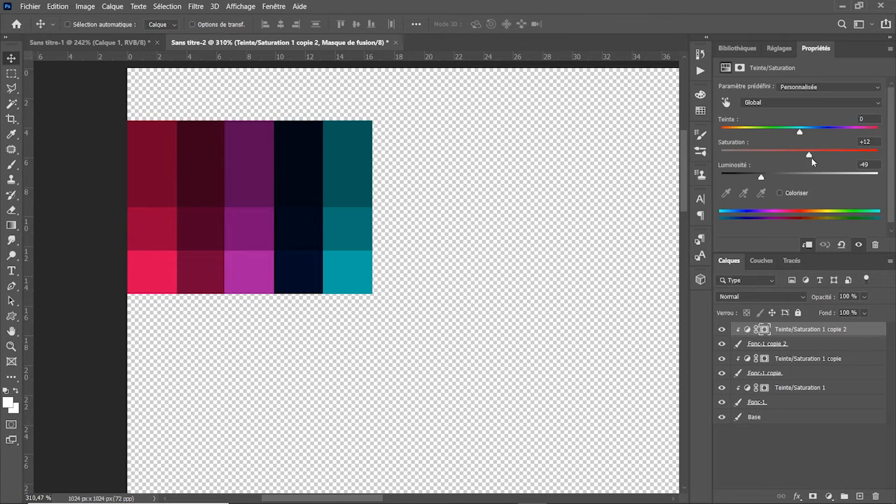
drag(758, 179, 750, 180)
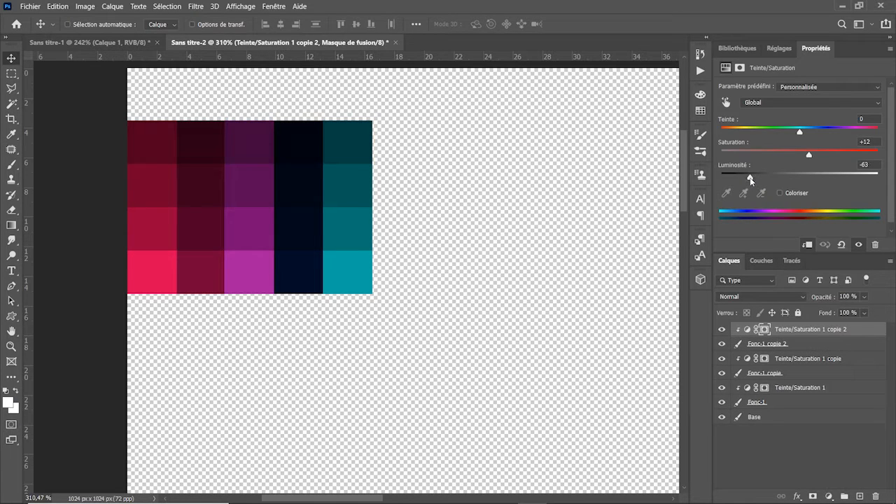
drag(810, 157, 821, 158)
Step: Duplicate Base beneath itself as a layer named Claire and move it directly under the Base row on the canvas
click(785, 418)
mouse_move(810, 429)
alt+mouse_down()
mouse_move(805, 483)
mouse_move(802, 441)
alt+mouse_up()
double_click(762, 431)
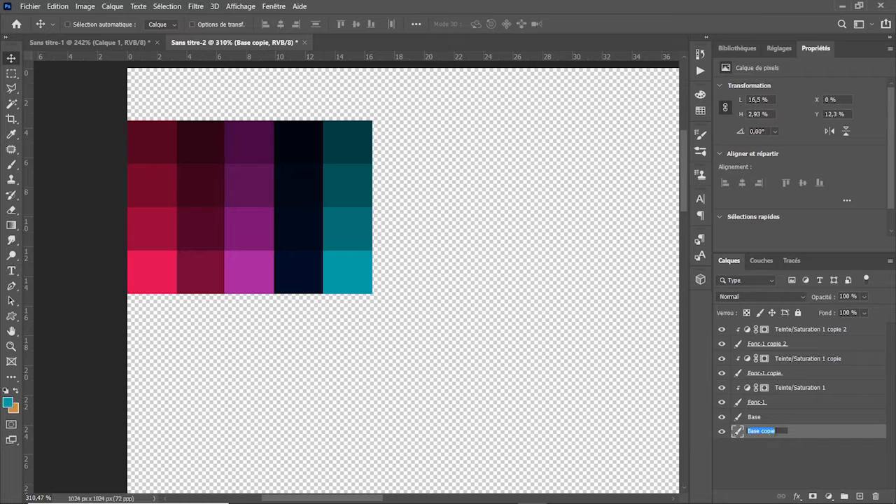
text(Claire)
key(Return)
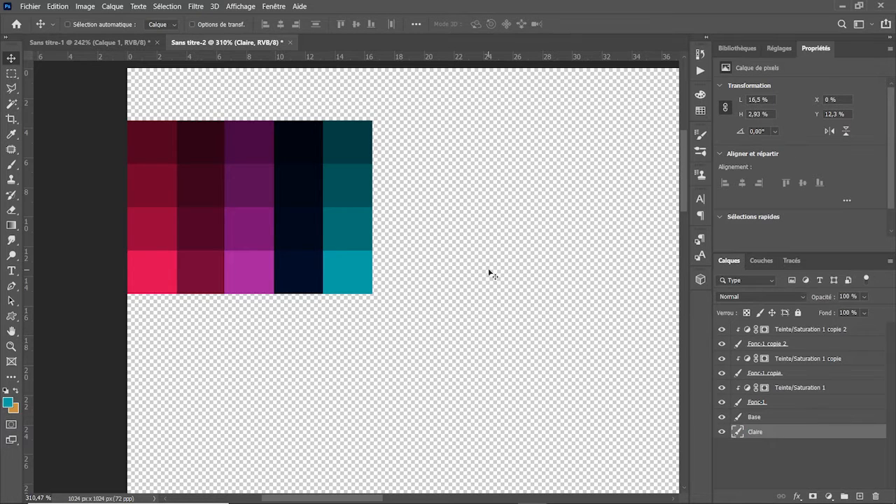
drag(326, 284, 325, 326)
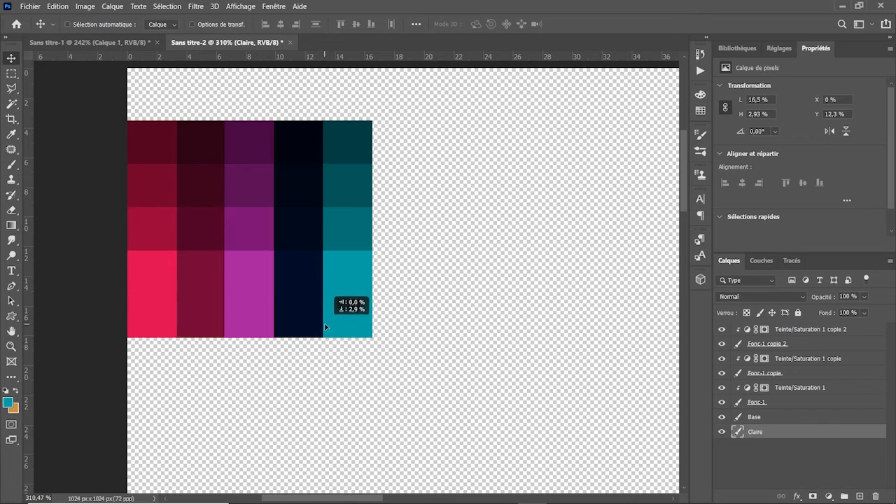
Step: Add a Hue/Saturation adjustment clipped to Claire with saturation +3 and lightness +20
click(776, 47)
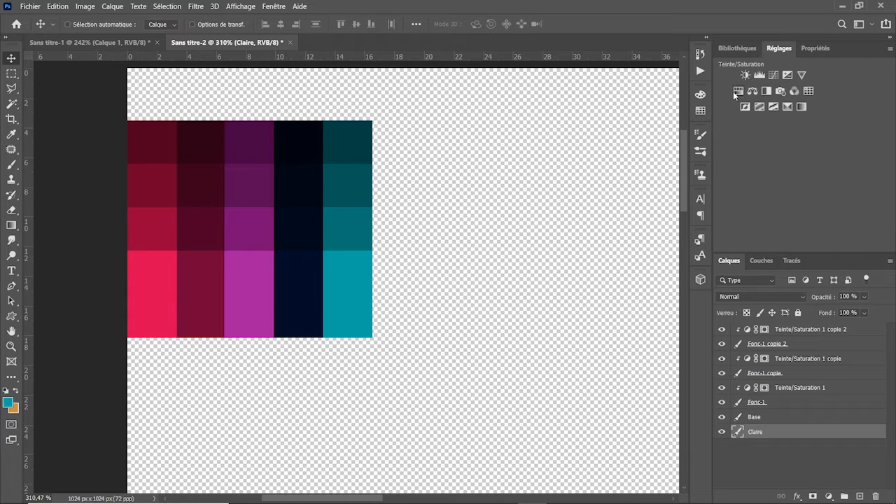
click(732, 91)
click(806, 245)
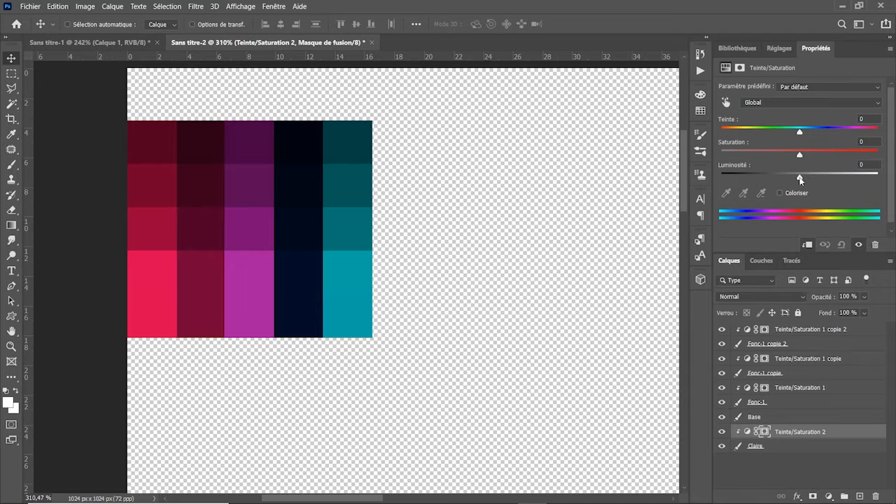
mouse_move(800, 179)
mouse_down()
mouse_move(809, 178)
mouse_move(792, 155)
mouse_move(815, 179)
mouse_up()
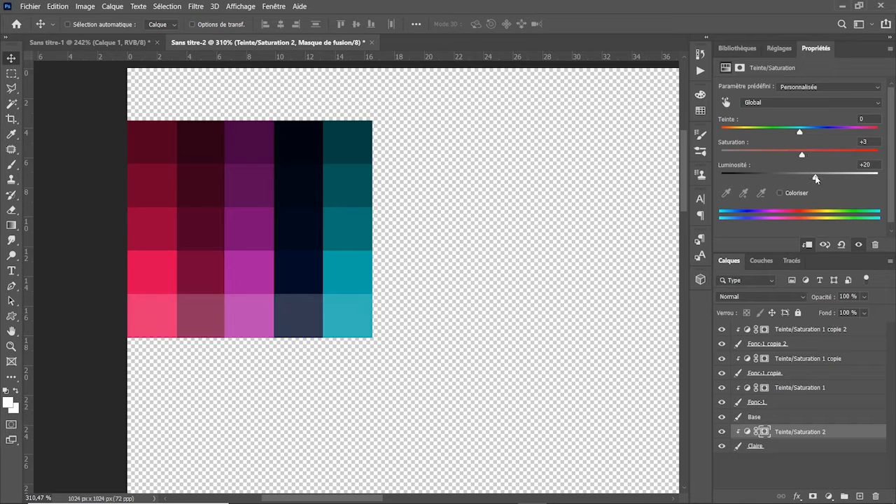
Step: Duplicate Claire with its adjustment, move the original pair one row down and set it to saturation -12 and lightness +35
shift+click(796, 447)
drag(834, 432, 860, 495)
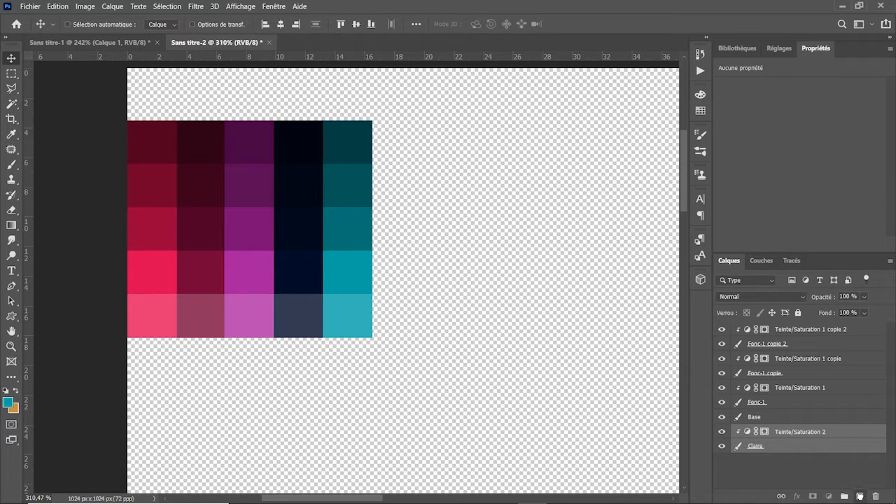
click(835, 461)
shift+click(833, 474)
drag(282, 320, 284, 361)
click(775, 464)
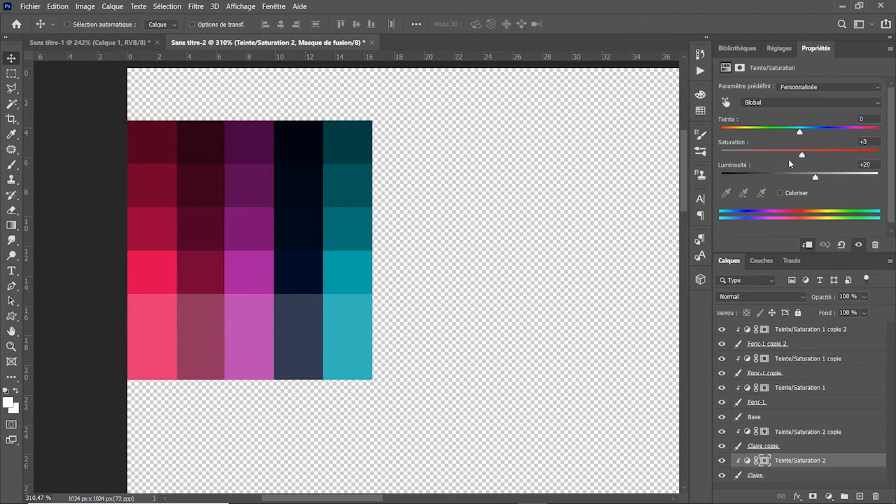
mouse_move(814, 179)
mouse_down()
mouse_move(790, 155)
mouse_move(827, 180)
mouse_up()
Step: Duplicate the Claire pair again, move the original to the next row down and set it to saturation -21 and lightness +48
shift+click(855, 478)
drag(855, 478, 859, 496)
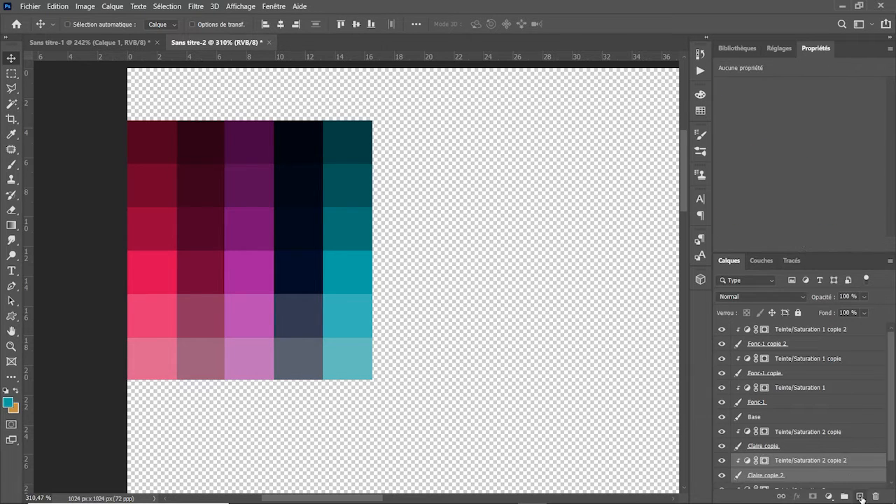
scroll(843, 476, down, 1)
click(830, 467)
shift+click(819, 480)
drag(264, 325, 263, 367)
click(764, 466)
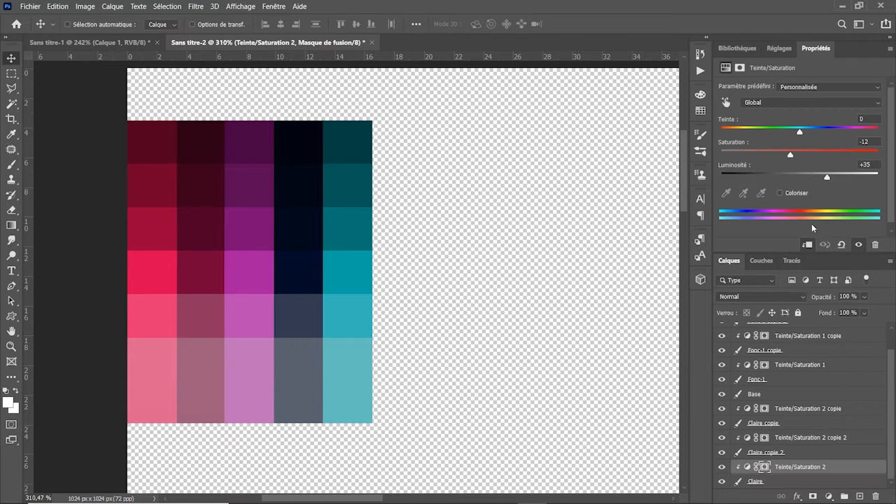
drag(828, 179, 836, 180)
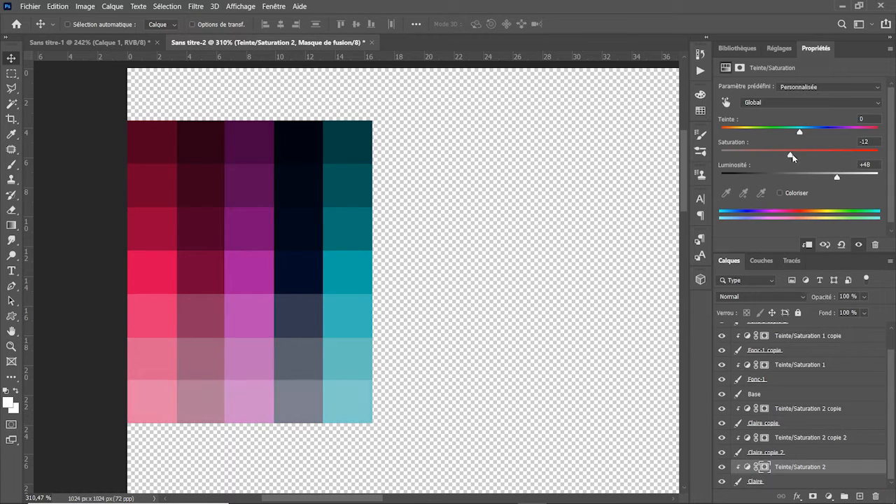
drag(790, 153, 784, 156)
Step: Select all layers and move the whole palette up to the canvas's top edge, and add a new empty layer on top
drag(889, 429, 889, 427)
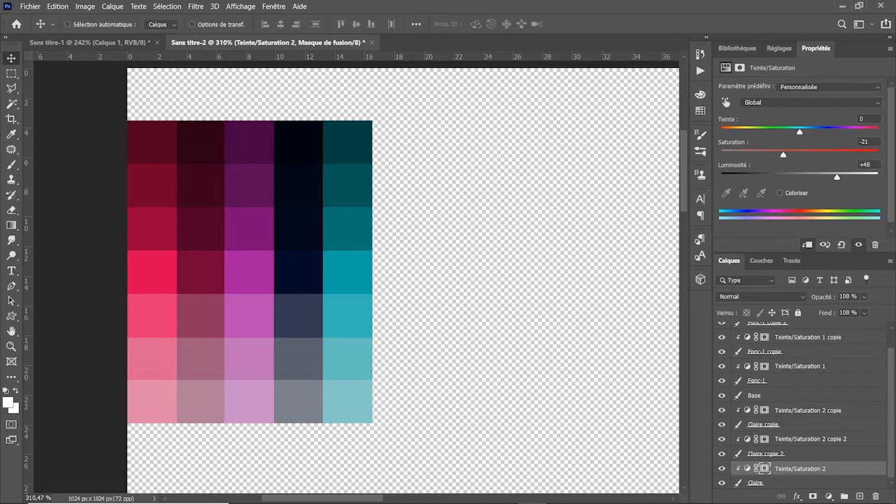
key(a)
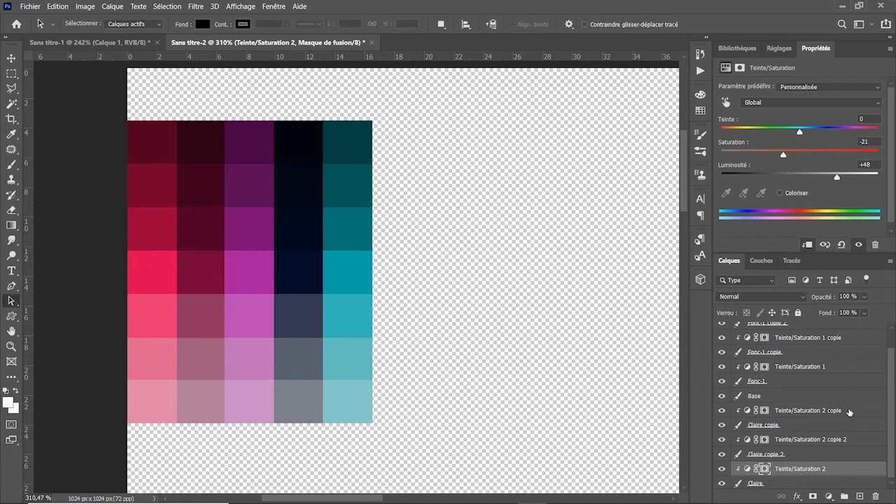
scroll(828, 330, up, 1)
scroll(828, 331, down, 1)
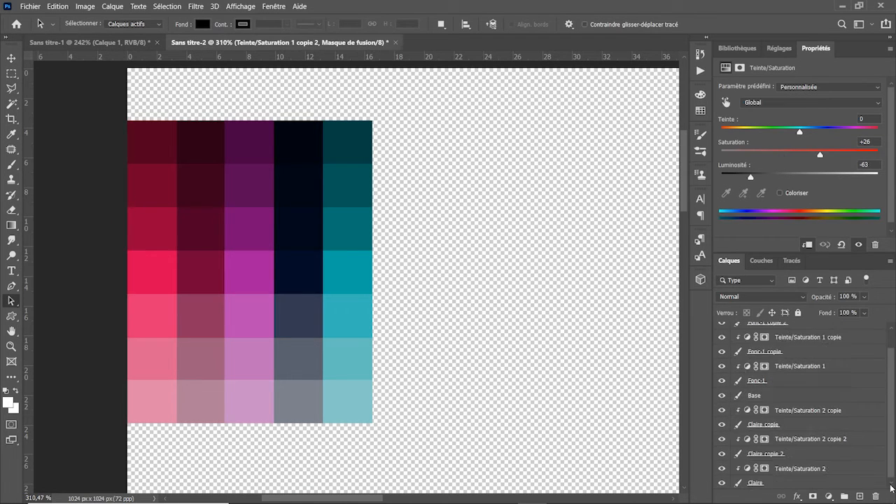
key(ctrl+alt+a)
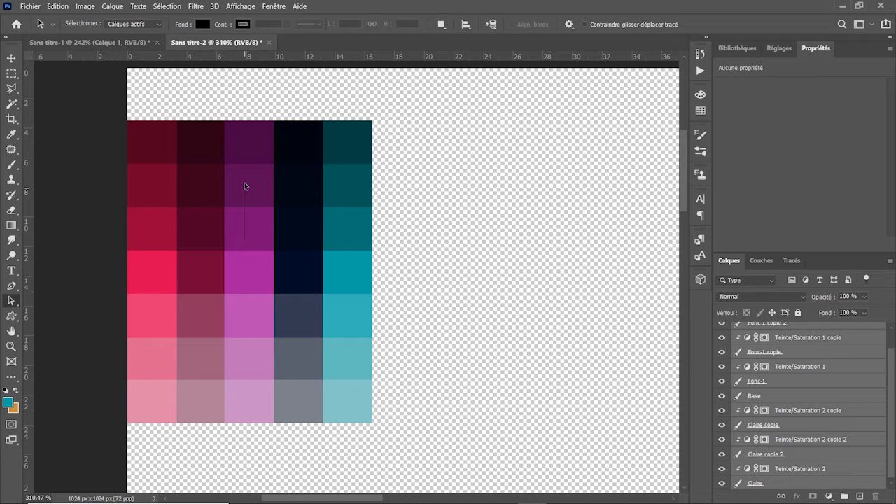
key(m)
key(v)
drag(244, 237, 244, 188)
click(860, 497)
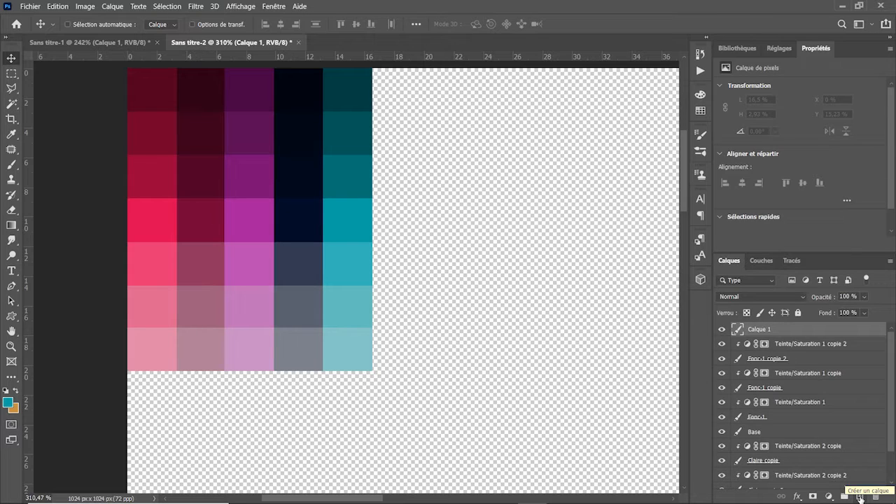
Step: Rename the new layer Gris and select a rectangular cell about 3.2 % by 3 % beside the teal column's top row
double_click(759, 329)
text(Gris)
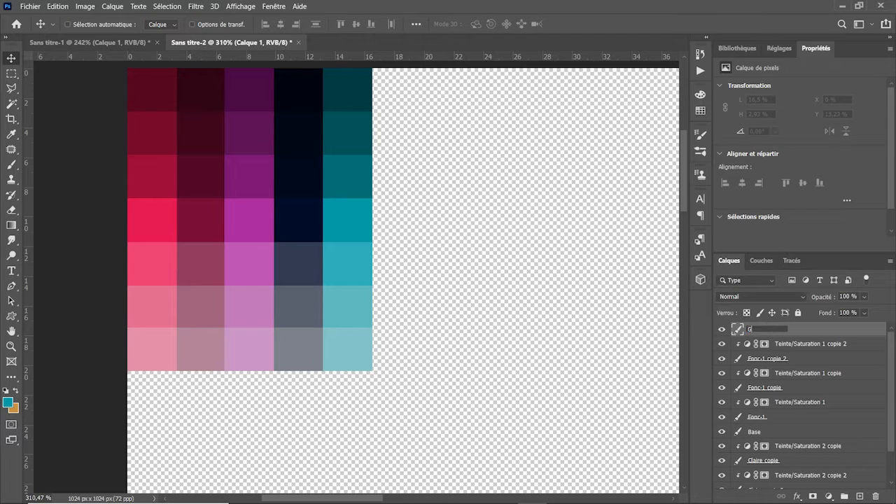
key(Return)
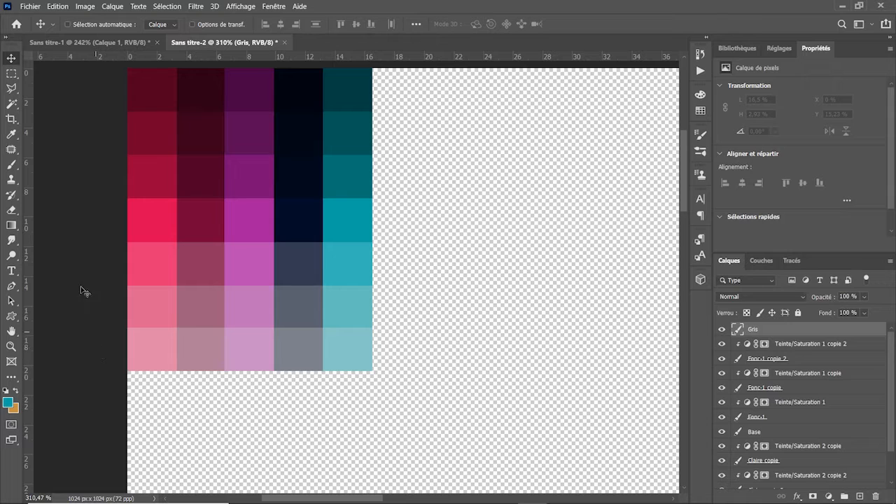
click(11, 74)
drag(371, 67, 420, 113)
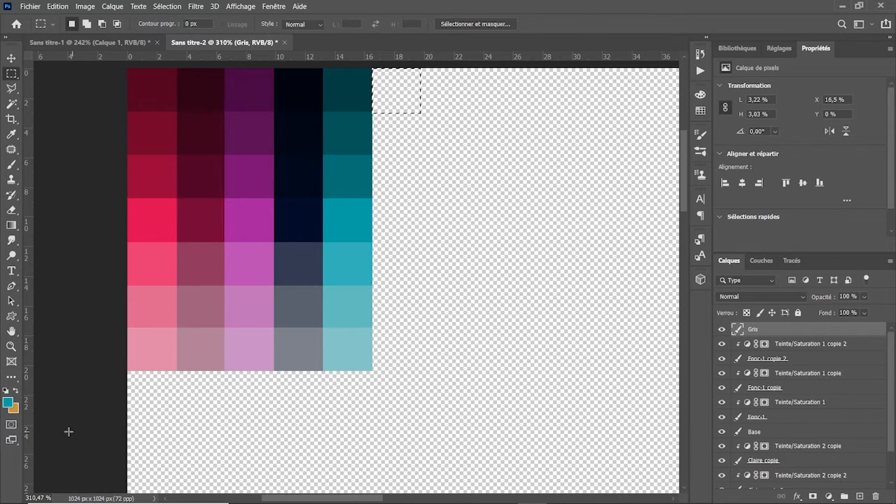
Step: Fill the selected cell with black on the Gris layer and duplicate it one row down
click(8, 402)
text(4651a6)
mouse_move(626, 363)
mouse_down()
mouse_move(634, 357)
mouse_move(624, 403)
mouse_up()
drag(696, 413, 699, 453)
click(796, 300)
key(g)
key(shift+g)
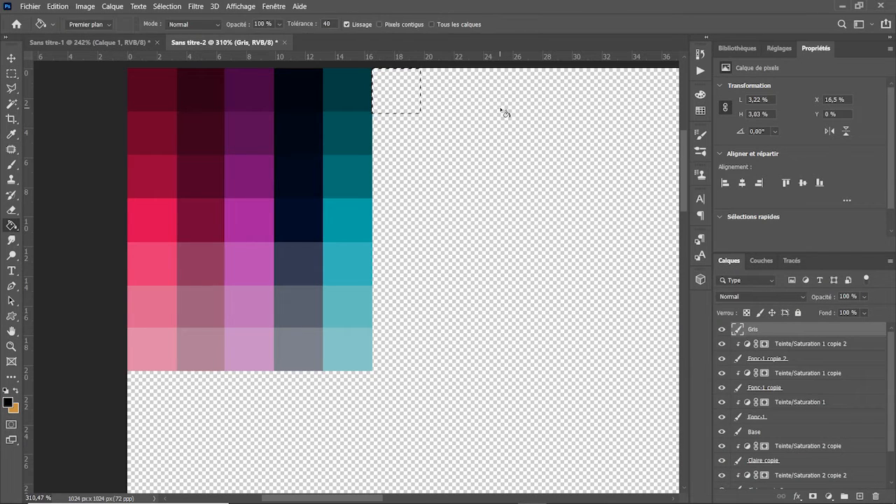
click(398, 93)
ctrl+alt+shift+drag(400, 90, 400, 131)
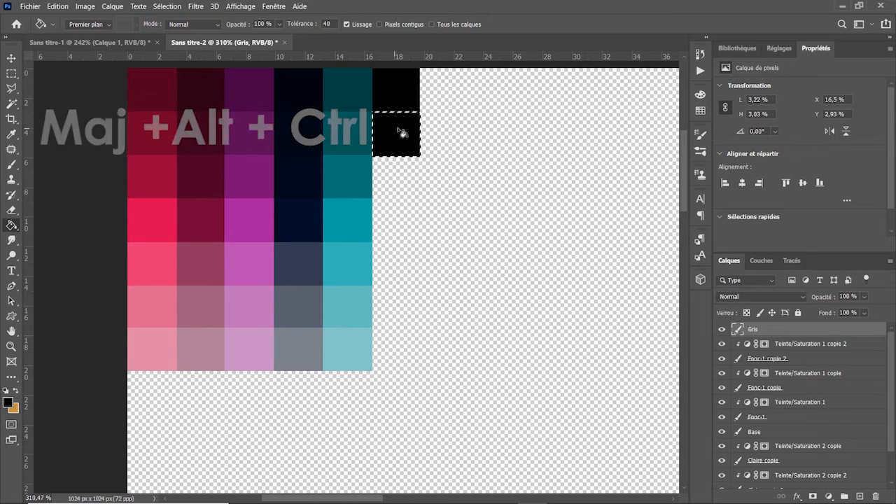
Step: Fill the second cell of the grey column with a dark blue-grey and duplicate it into the third row
click(8, 403)
drag(698, 448, 701, 402)
click(798, 296)
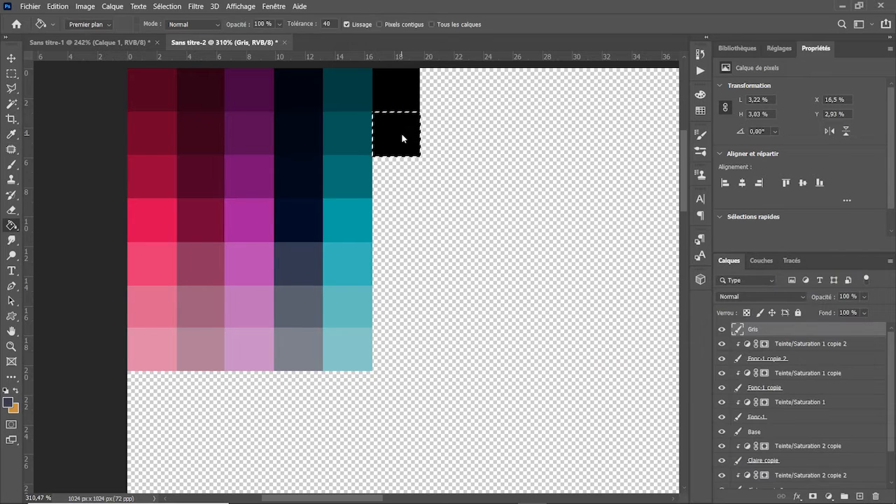
click(401, 133)
ctrl+alt+shift+drag(400, 134, 401, 180)
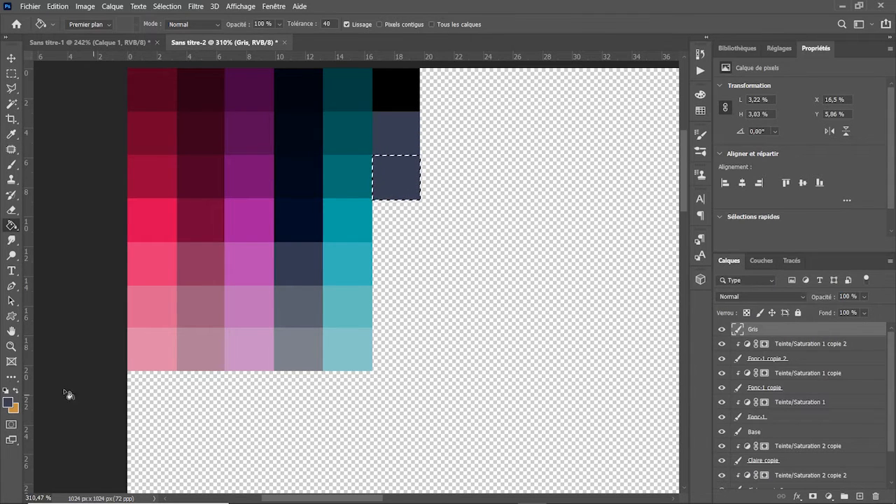
Step: Fill the third grey cell with the lighter blue-grey #4f5672 and duplicate it into the fourth row
click(8, 403)
drag(698, 402, 695, 385)
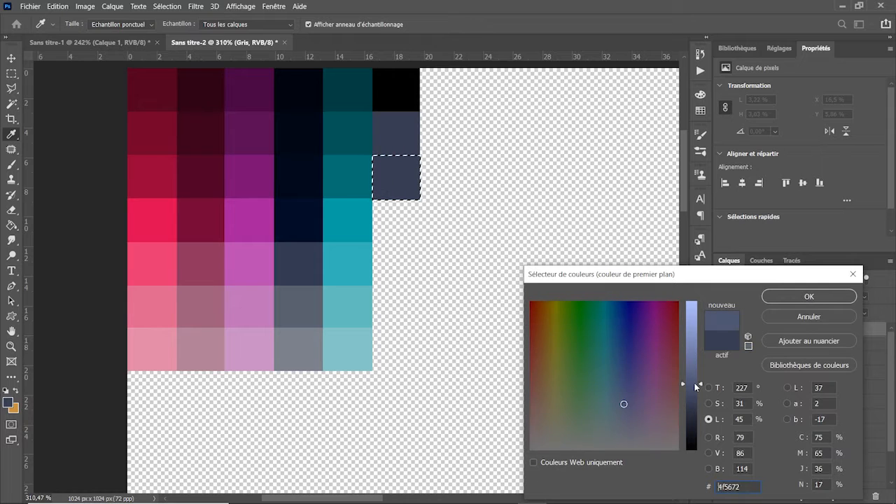
key(Return)
click(399, 177)
ctrl+alt+shift+drag(399, 177, 400, 221)
Step: Fill the fourth grey cell with a medium blue-grey one shade lighter and duplicate it into the fifth row
click(9, 404)
drag(694, 384, 695, 364)
key(Return)
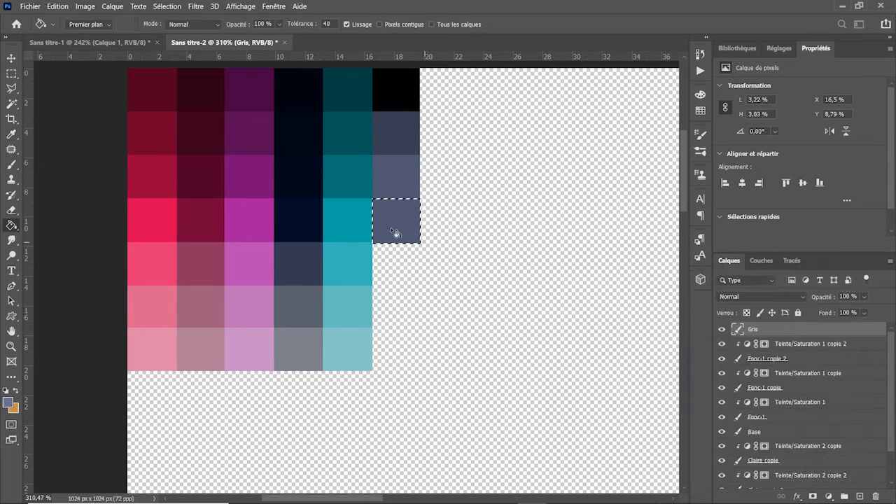
click(400, 225)
ctrl+alt+shift+drag(399, 225, 399, 270)
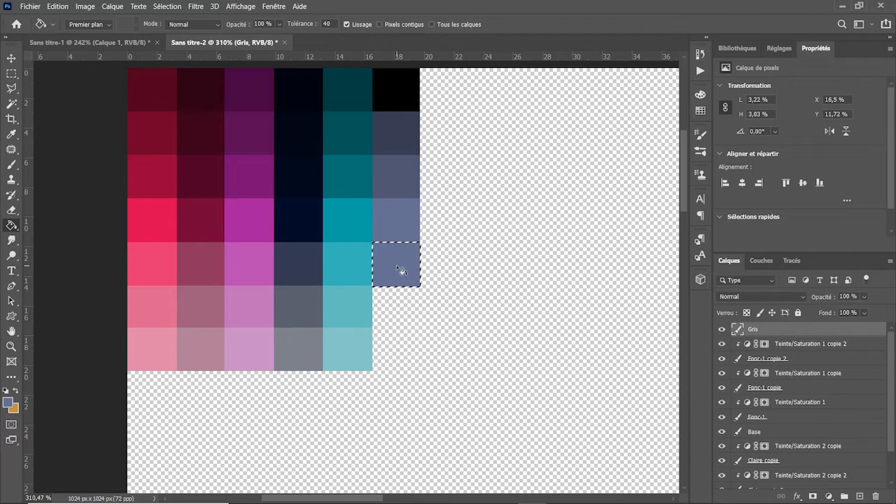
Step: Fill the fifth grey cell with a still lighter blue-grey and duplicate it into the sixth row
click(9, 403)
drag(695, 362, 695, 345)
click(826, 298)
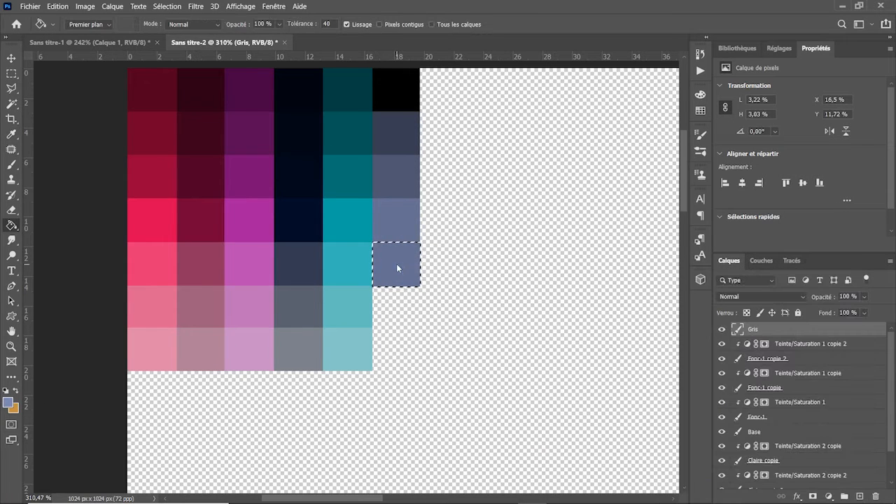
click(400, 266)
ctrl+alt+shift+drag(400, 266, 399, 310)
Step: Fill the sixth grey cell with a light periwinkle shade and duplicate it into the seventh row
click(10, 404)
drag(695, 345, 695, 326)
click(802, 299)
click(400, 308)
ctrl+alt+shift+drag(400, 308, 400, 353)
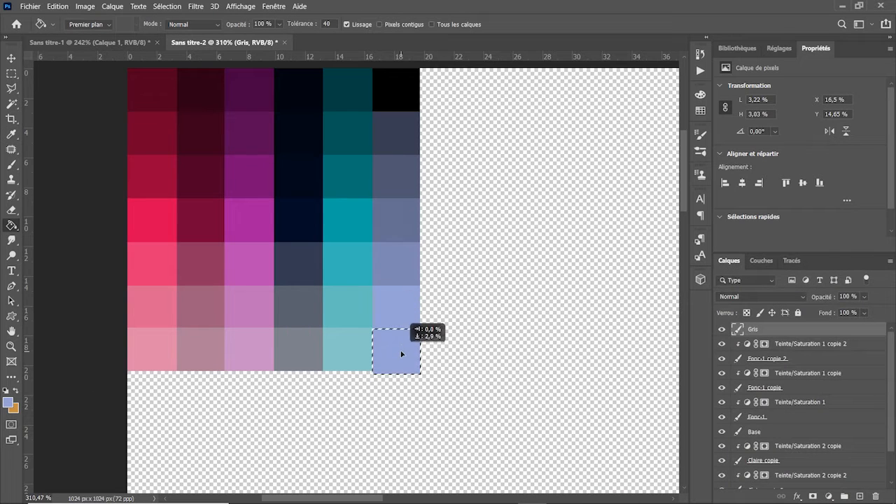
Step: Fill the seventh and last grey cell with the pale blue #aebefc
click(9, 403)
drag(701, 321, 700, 305)
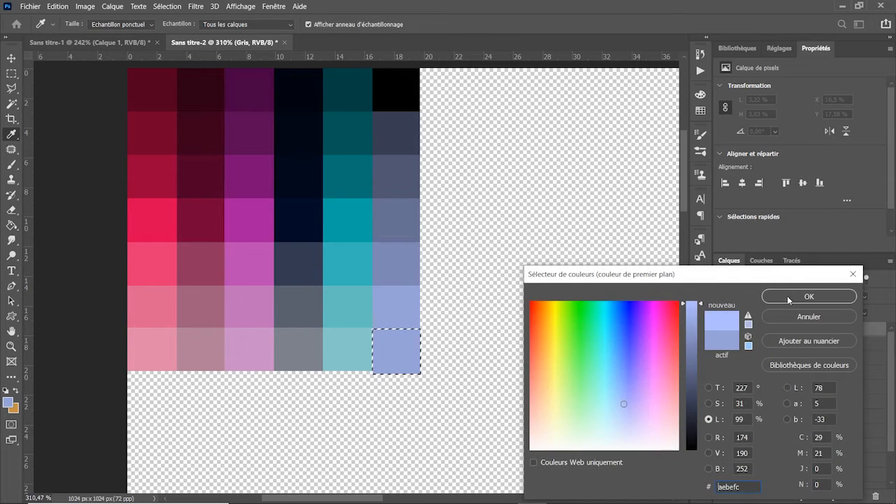
click(808, 296)
Step: Add a horizontal black-to-white gradient strip, about 19.6 % wide and 2.8 % high, directly below the palette, and deselect it
click(12, 73)
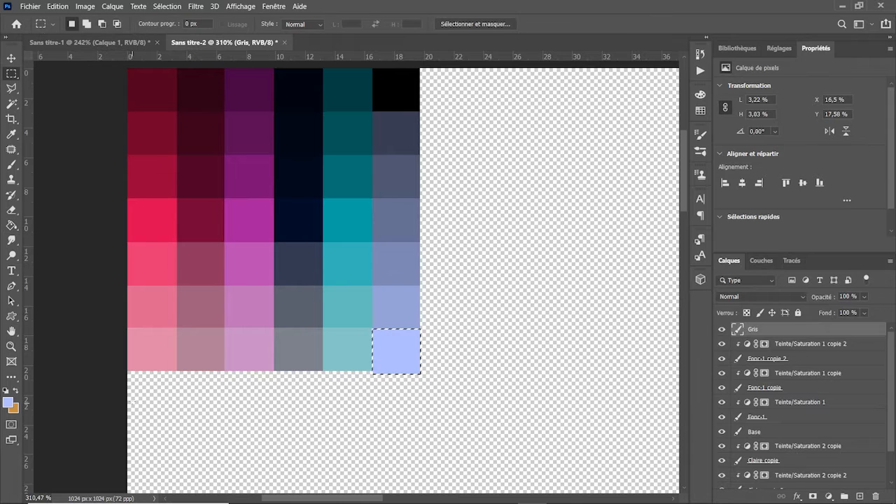
drag(128, 370, 419, 412)
click(7, 391)
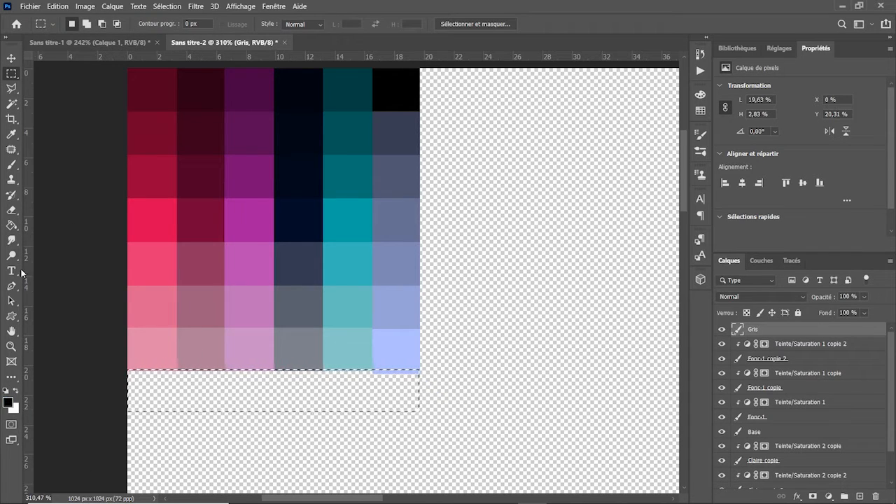
click(11, 225)
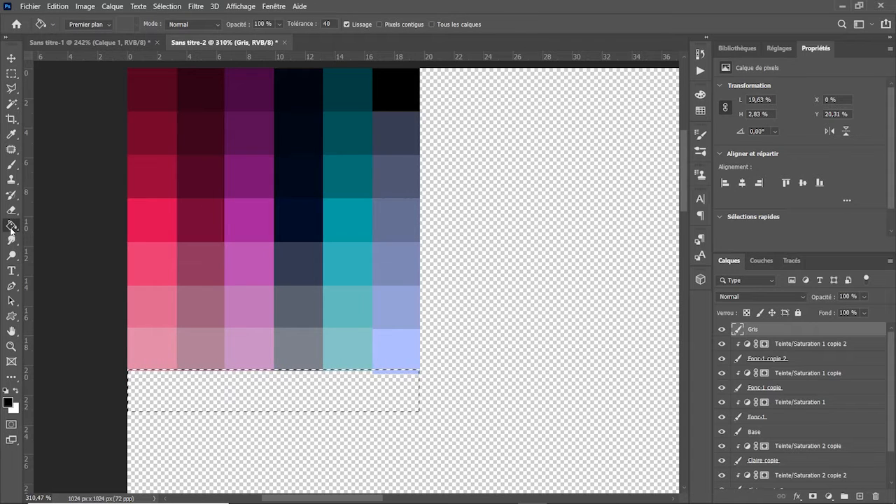
right_click(10, 226)
click(45, 227)
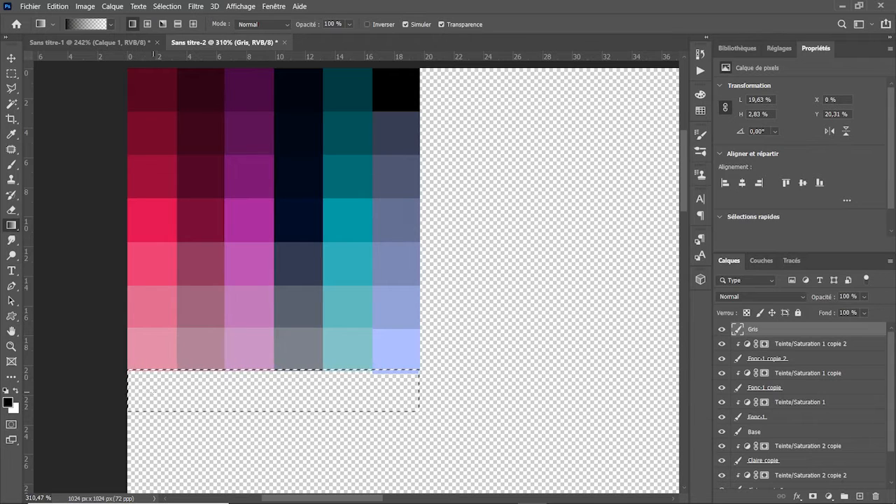
drag(147, 391, 399, 383)
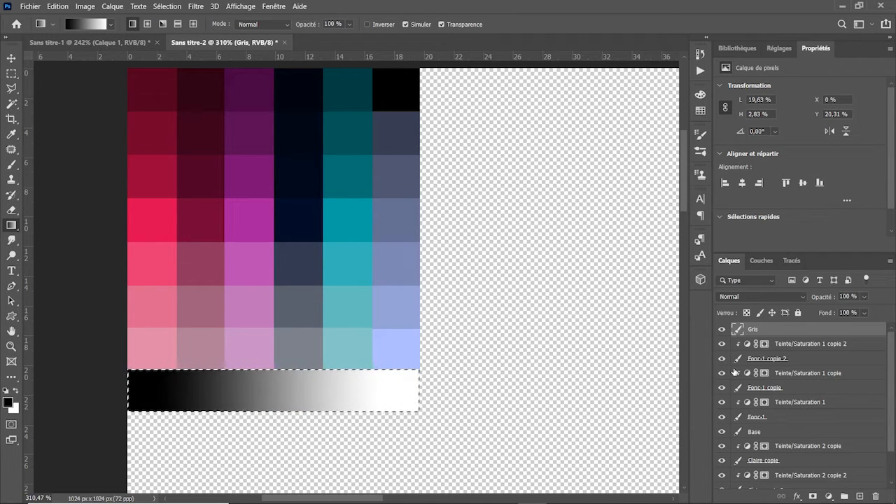
key(ctrl+d)
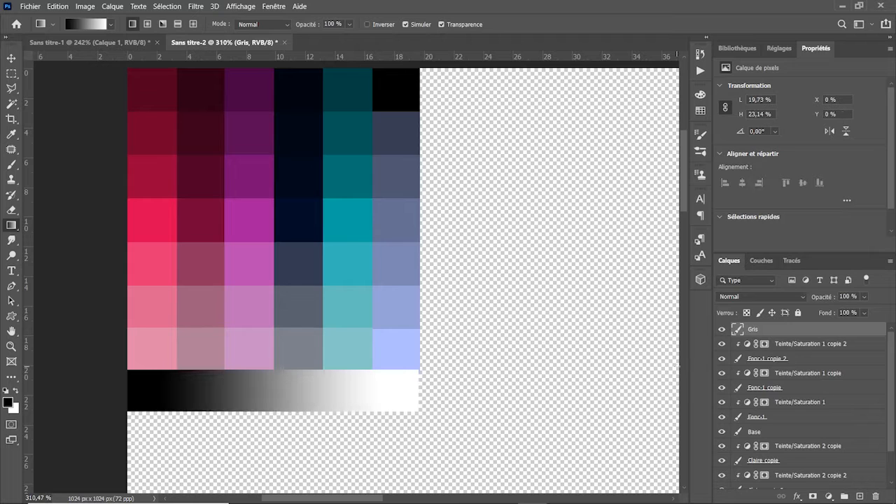
Step: Save the document on the computer as the Photoshop file Text_demo-1 in the Cours-4 folder, with compatibility maximized
double_click(11, 331)
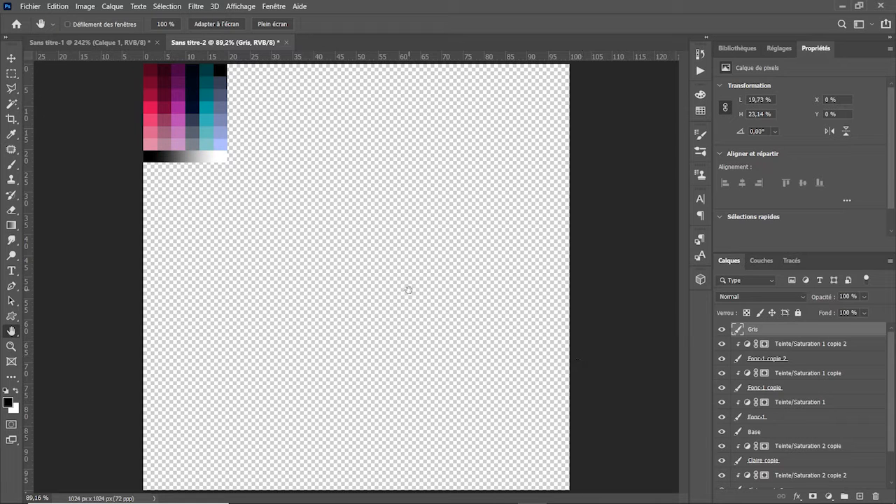
click(30, 6)
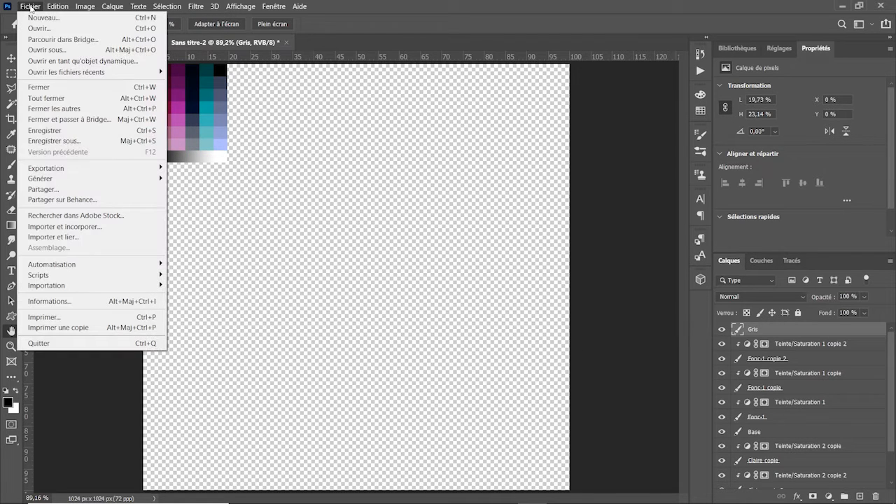
click(56, 141)
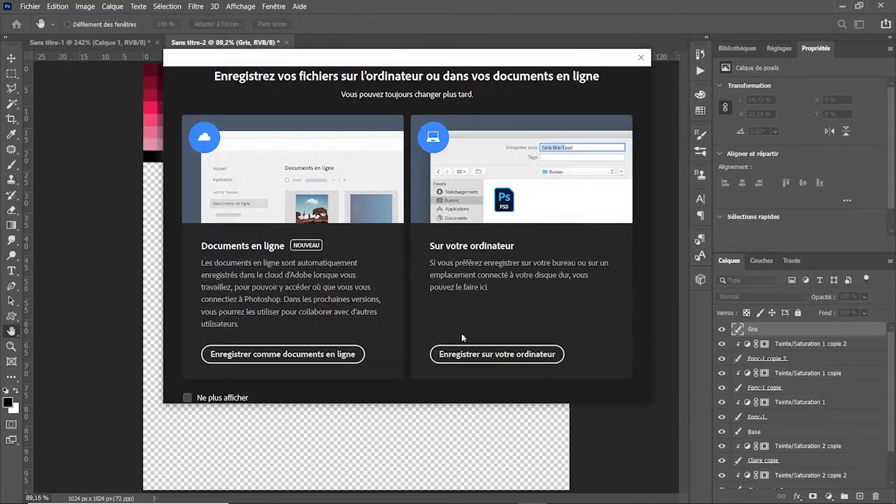
click(490, 353)
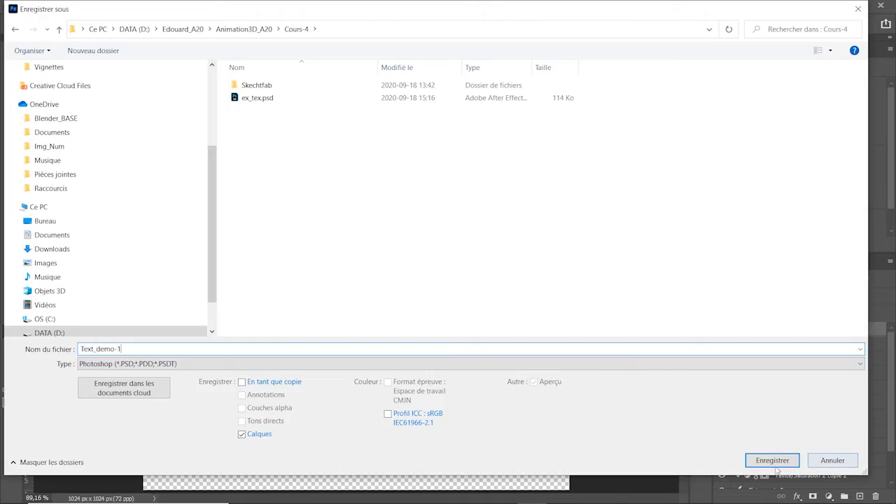
click(775, 465)
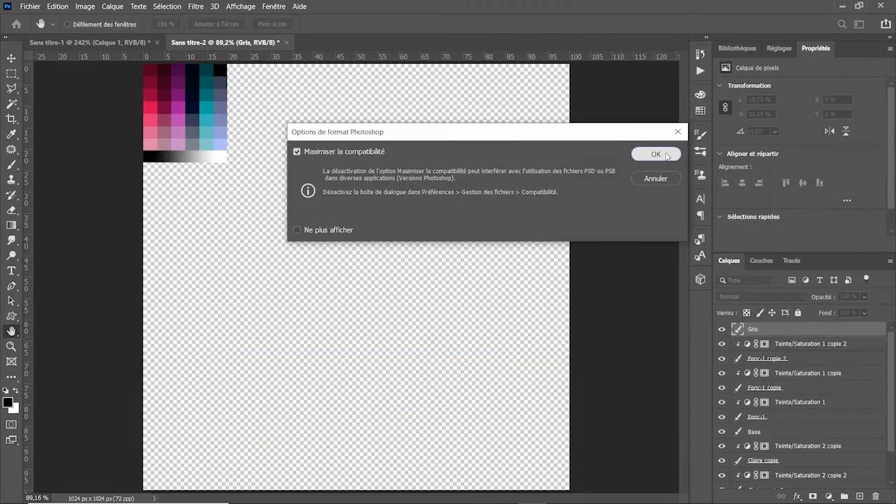
click(656, 154)
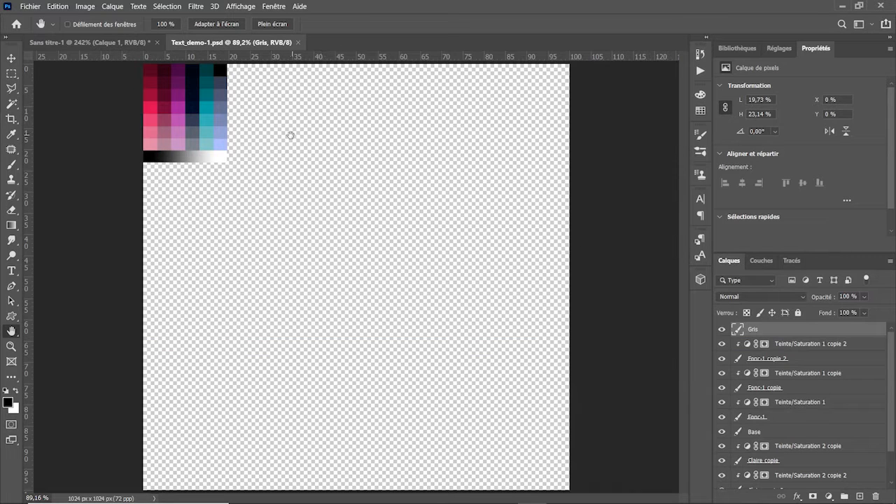
key(z)
drag(185, 110, 451, 294)
key(h)
key(z)
drag(515, 296, 495, 296)
key(h)
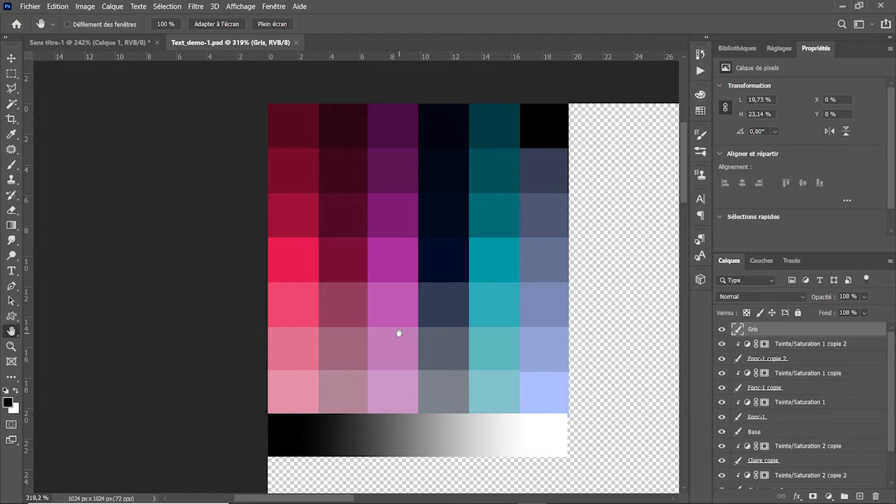
Step: Save a PNG copy of the palette as Text_demo-1.png in the Cours-4 folder, using the large file size option
click(31, 7)
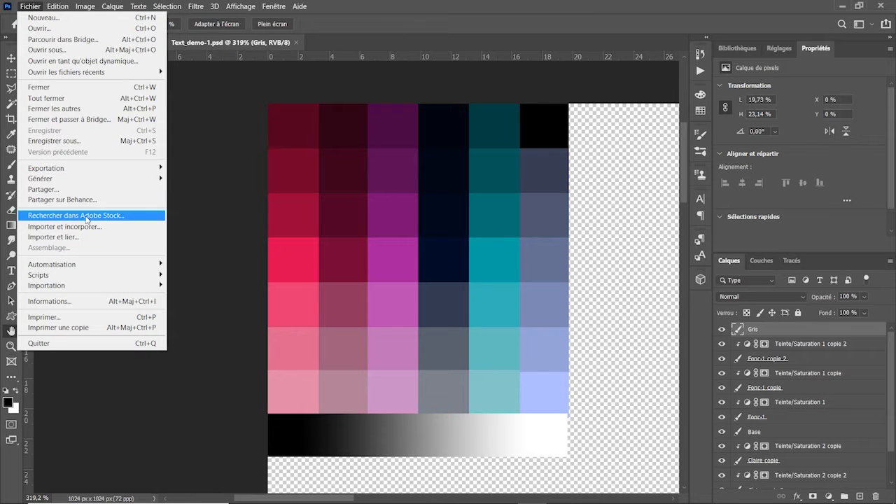
click(90, 142)
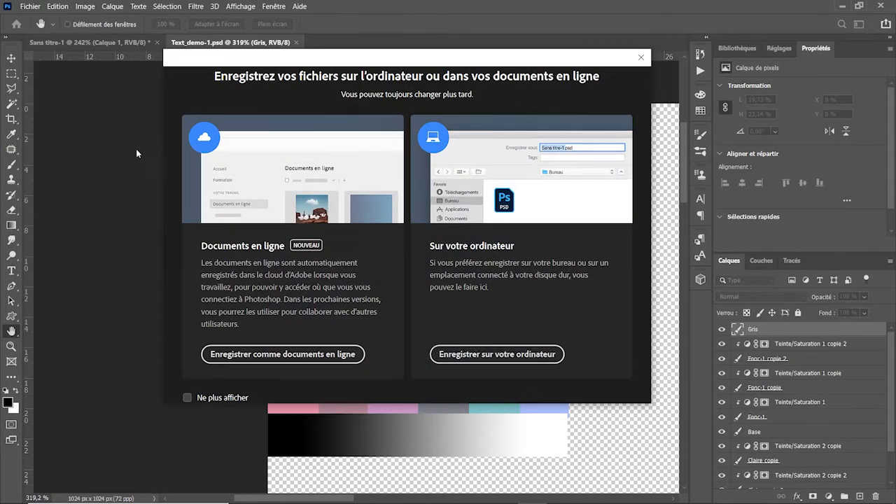
click(511, 355)
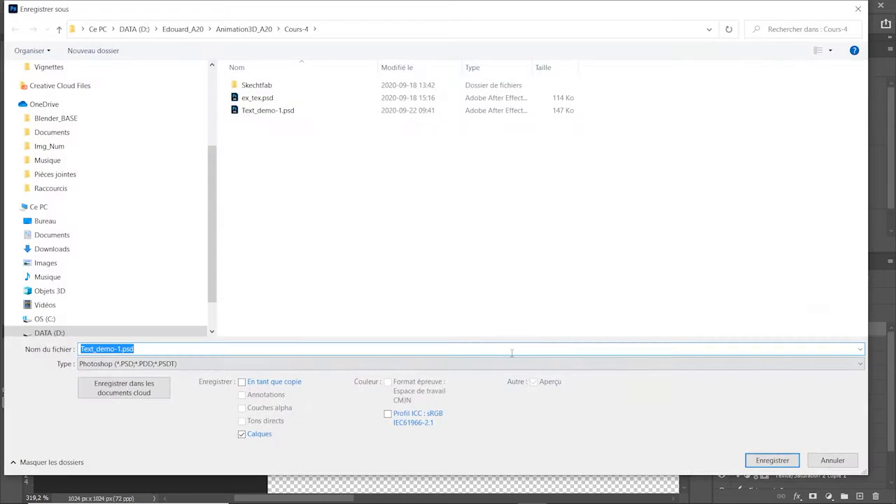
click(322, 363)
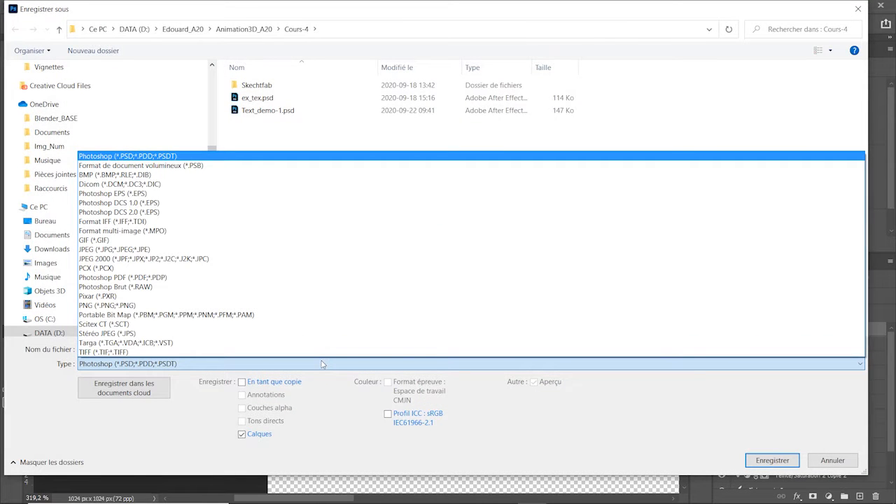
click(243, 306)
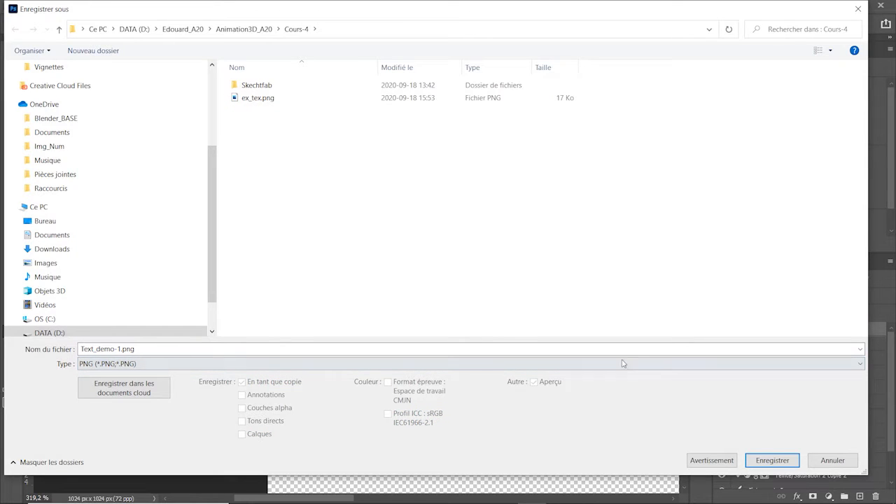
click(785, 460)
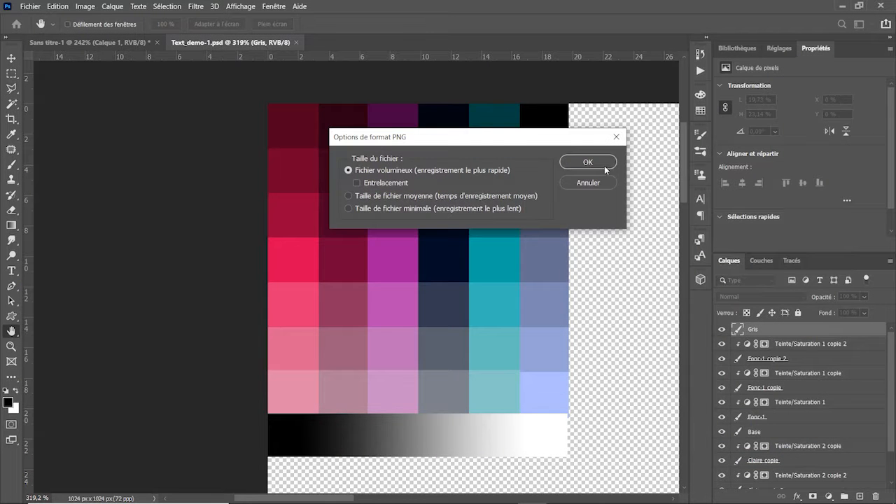
click(605, 166)
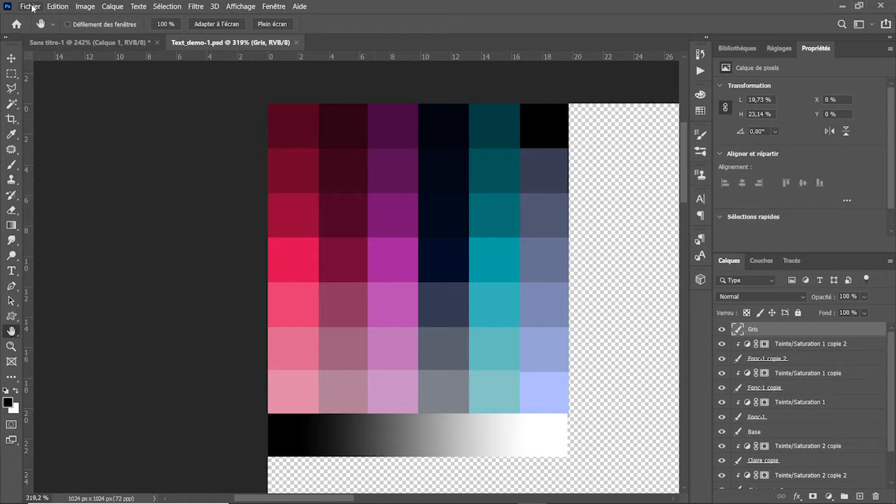
Step: Open the legacy Save for Web export and compare the original palette with its PNG-8 version at 300 %
click(32, 8)
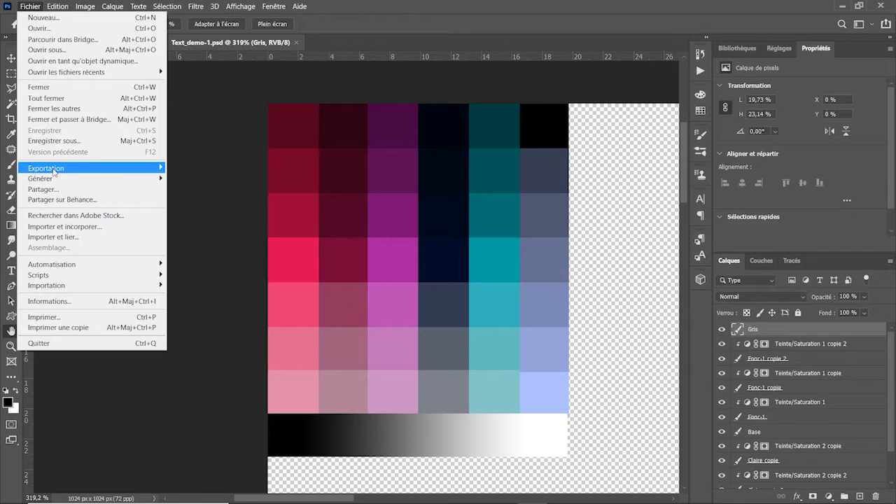
mouse_move(53, 171)
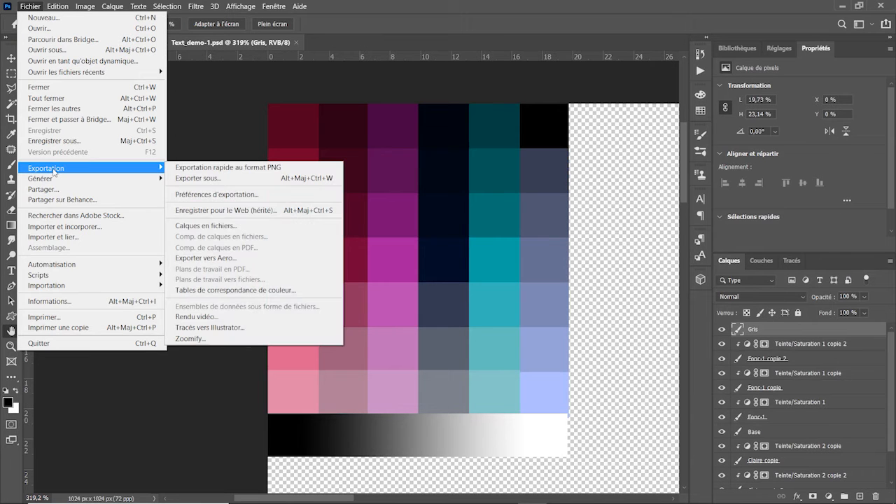
click(269, 211)
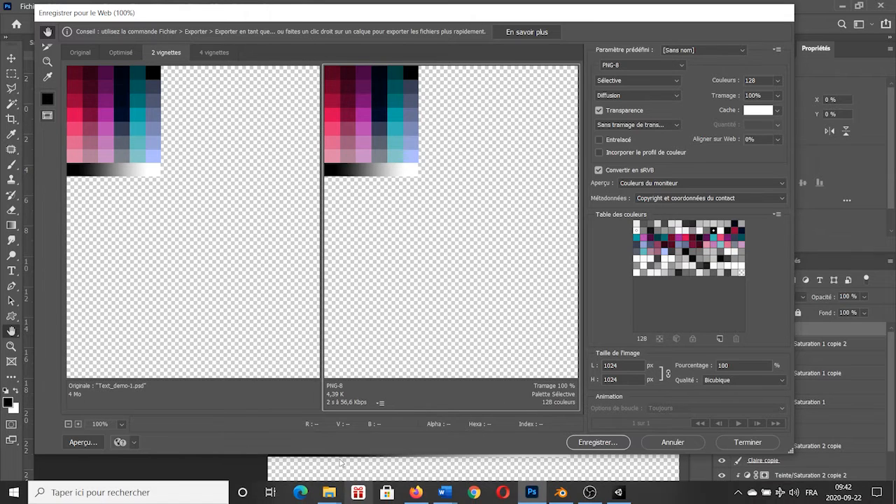
click(79, 424)
click(78, 425)
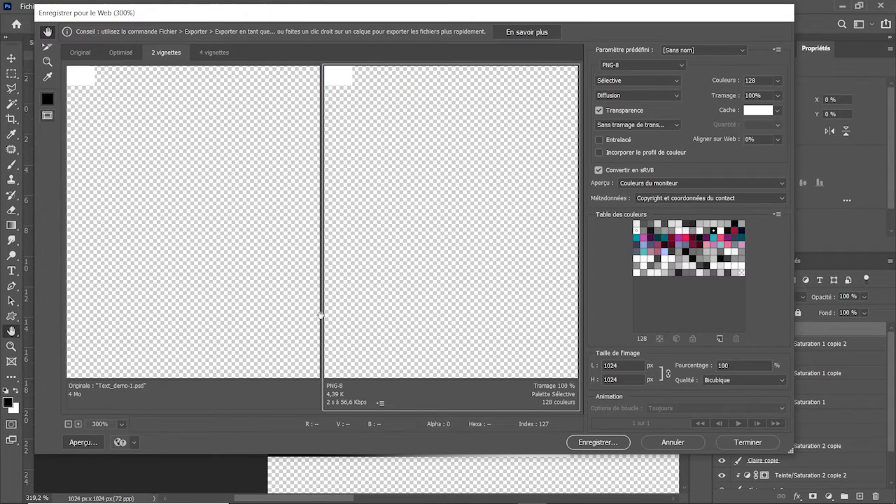
drag(349, 246, 531, 430)
drag(428, 204, 532, 338)
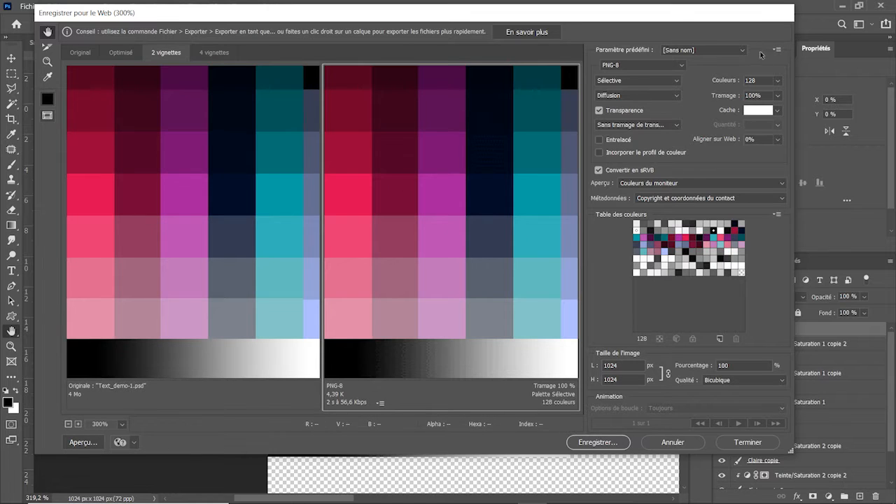
Step: Try reducing the PNG-8 export to 64 colors and examine the dark palette shades at 400 %
click(777, 80)
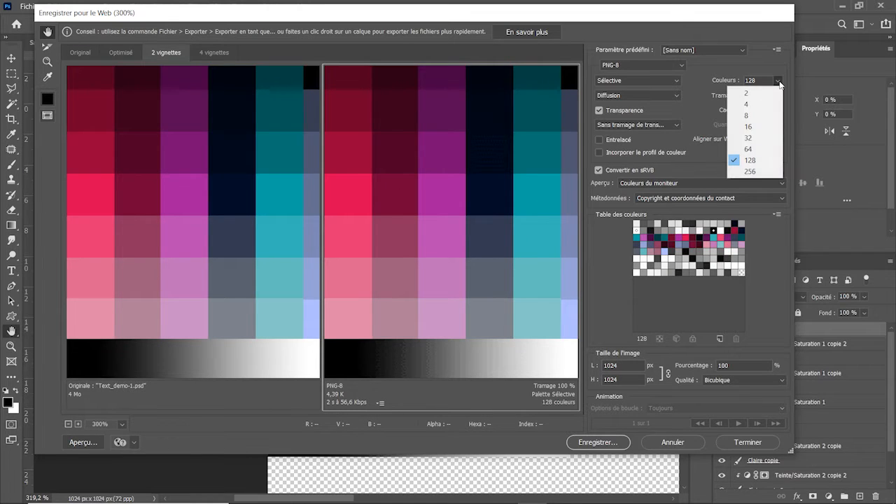
click(752, 149)
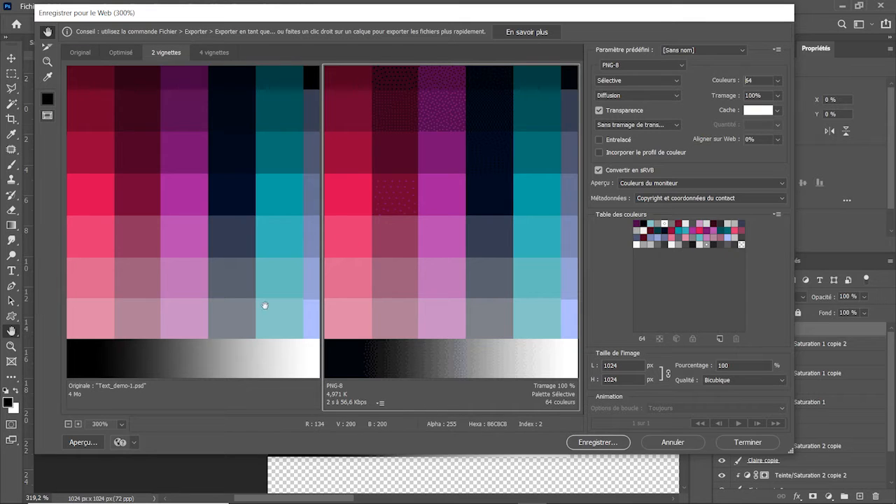
click(78, 423)
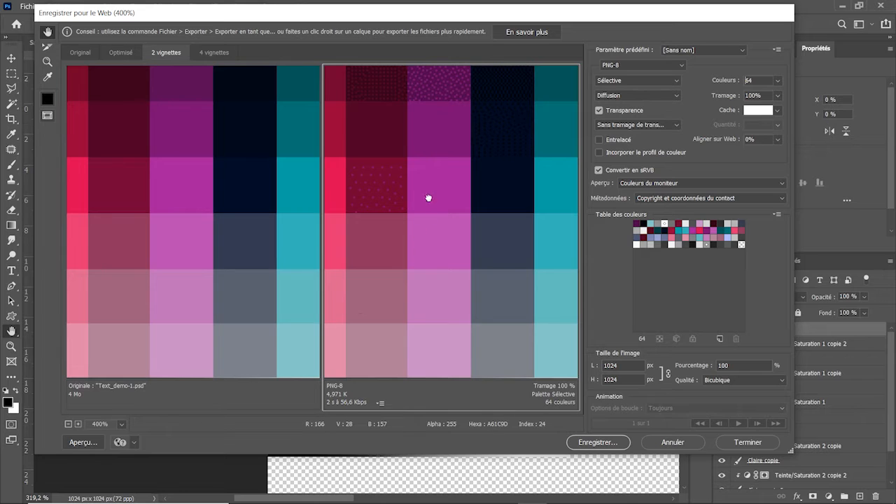
drag(427, 196, 456, 306)
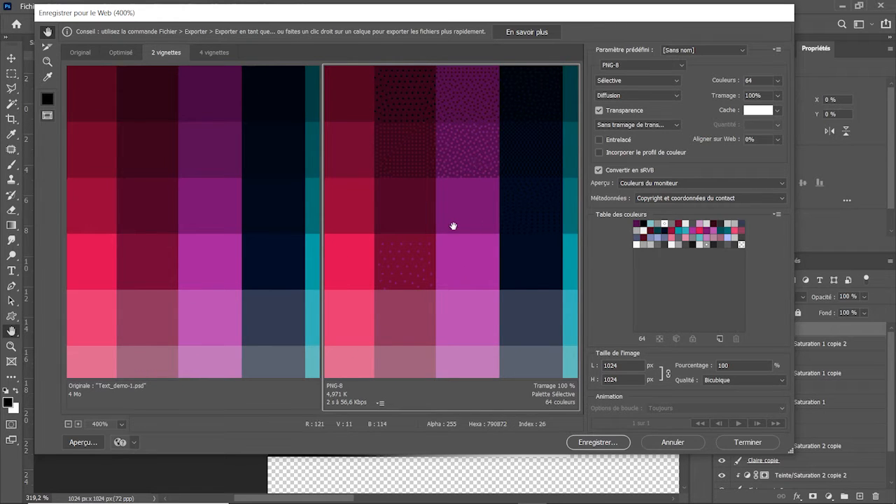
Step: Set the PNG-8 export back to 128 colors and check the whole palette preview
click(776, 82)
click(767, 163)
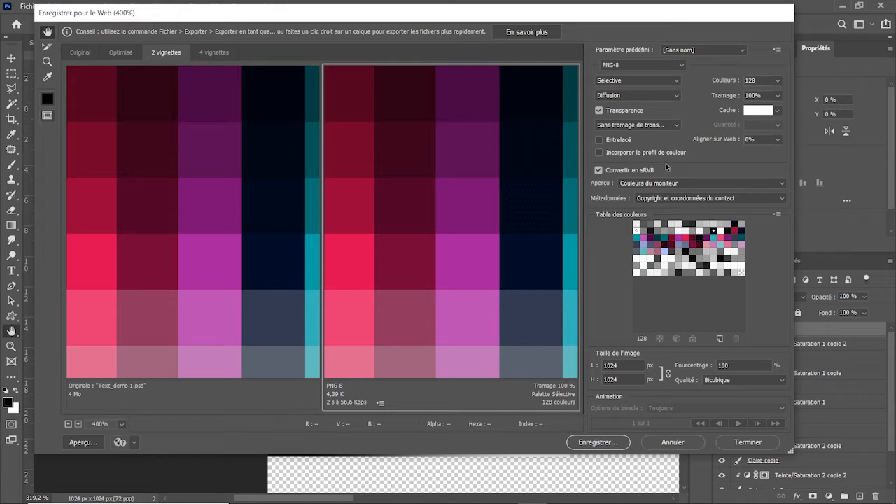
click(69, 424)
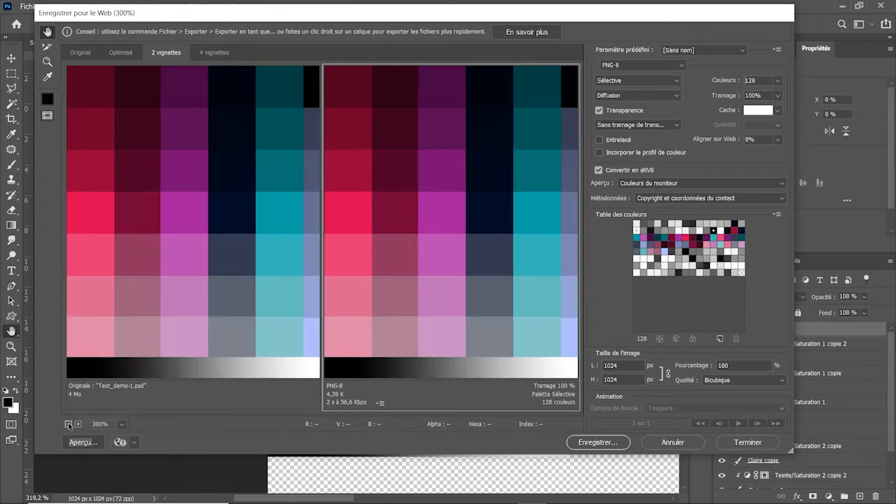
click(68, 424)
click(68, 424)
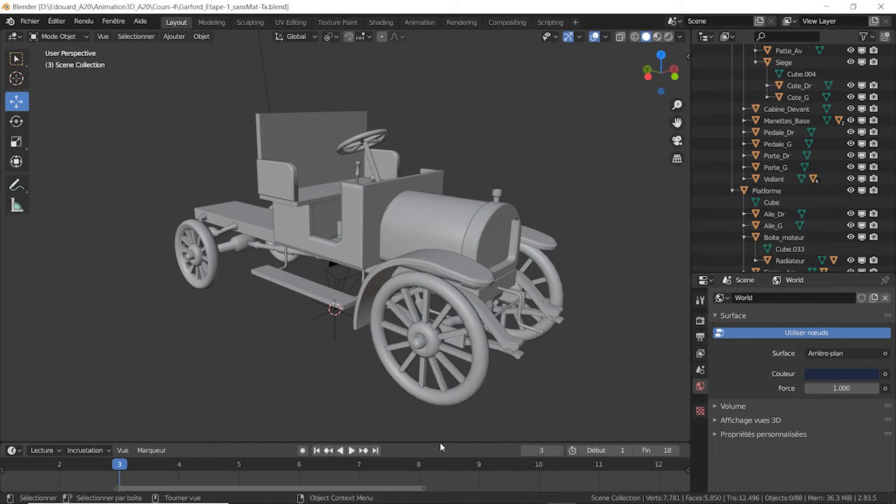
Step: Switch to the truck scene in Blender and make the timeline and properties areas taller
drag(439, 440, 440, 354)
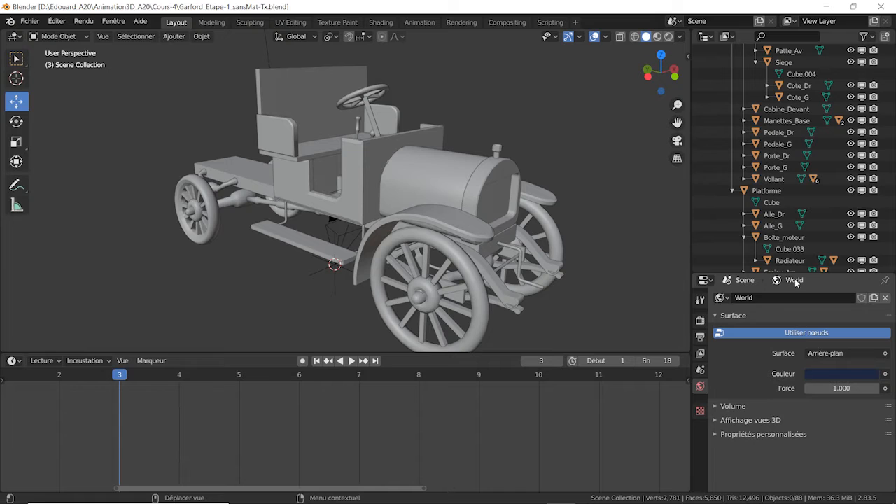
drag(809, 273, 812, 187)
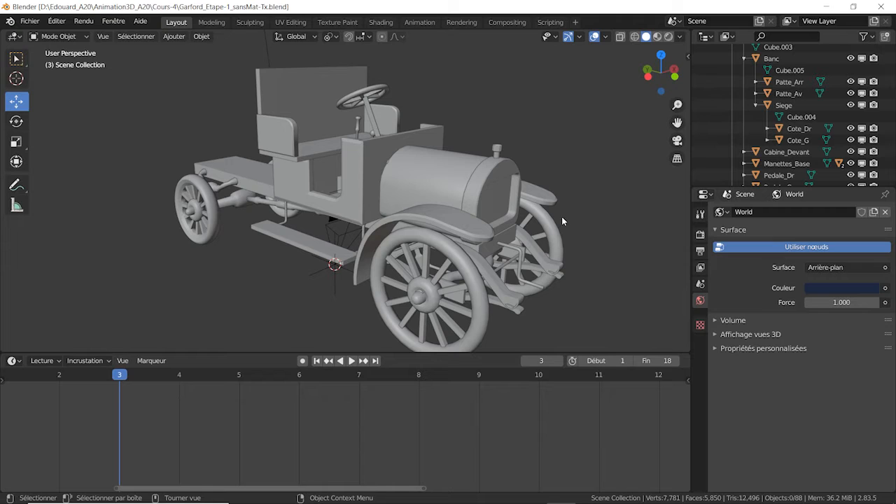
Step: Add a new material to the engine hood Boite_moteur and name it Refl_1_tx
click(439, 180)
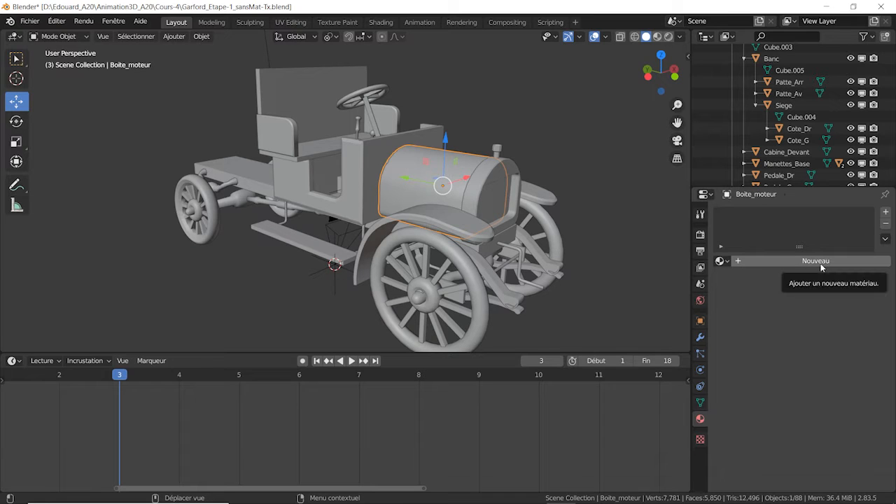
click(821, 266)
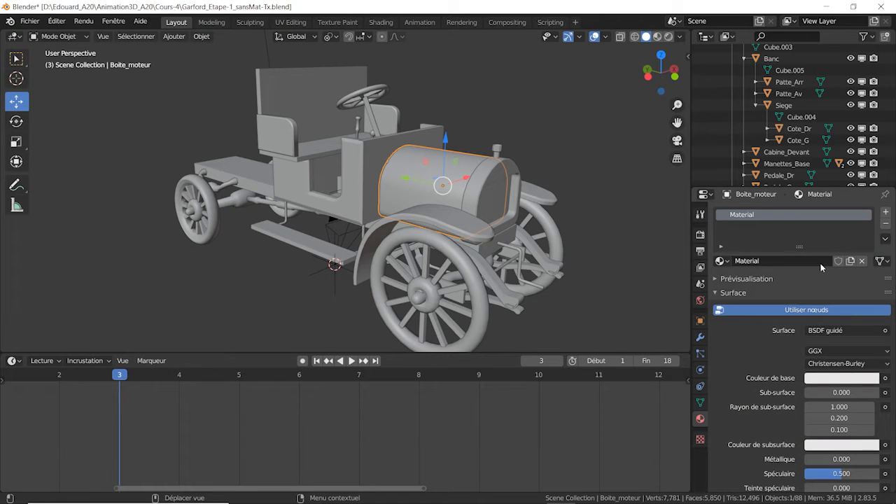
double_click(742, 216)
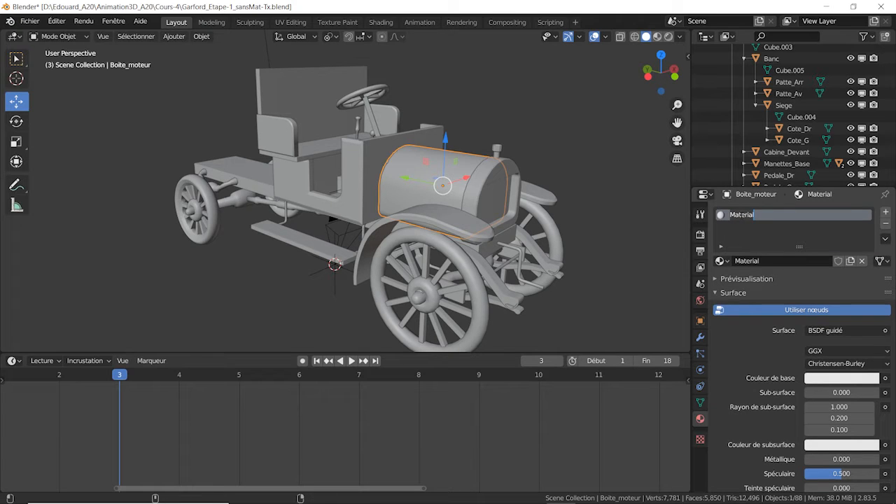
text(Refl)
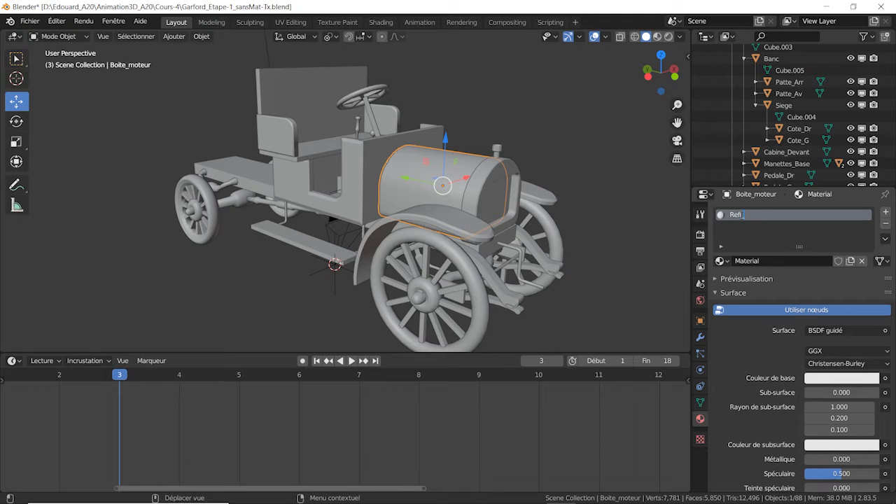
text(_1_tx)
key(Return)
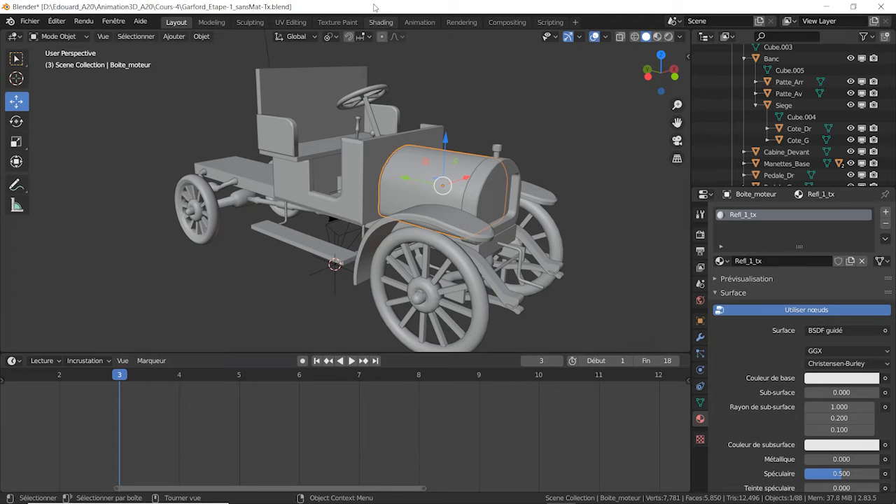
Step: Turn the Layout workspace's timeline area into a UV editor, make it taller, and widen the properties area slightly
click(296, 23)
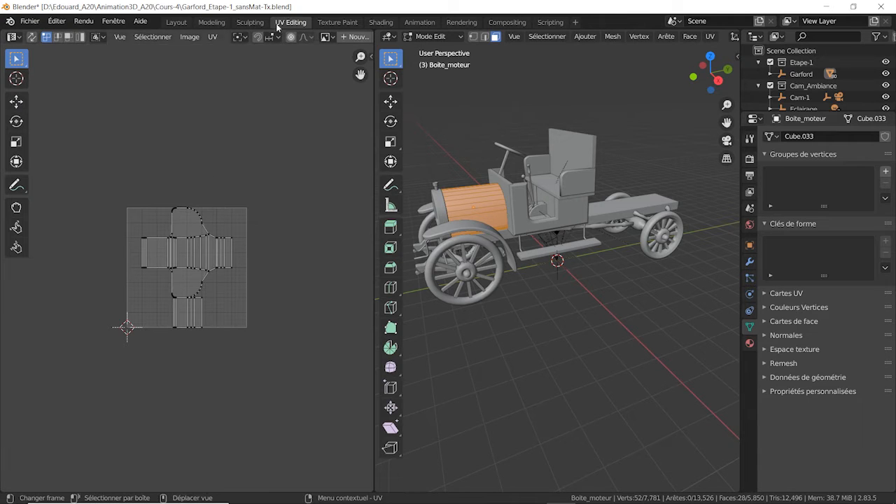
click(178, 22)
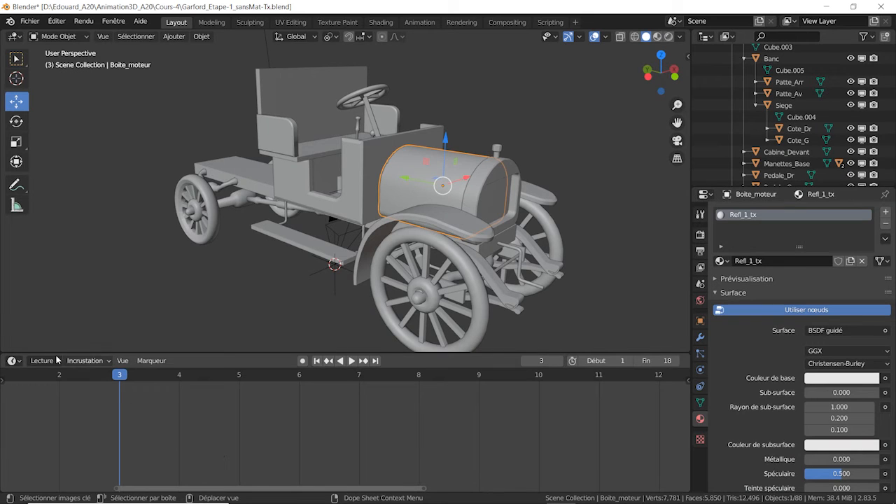
click(21, 361)
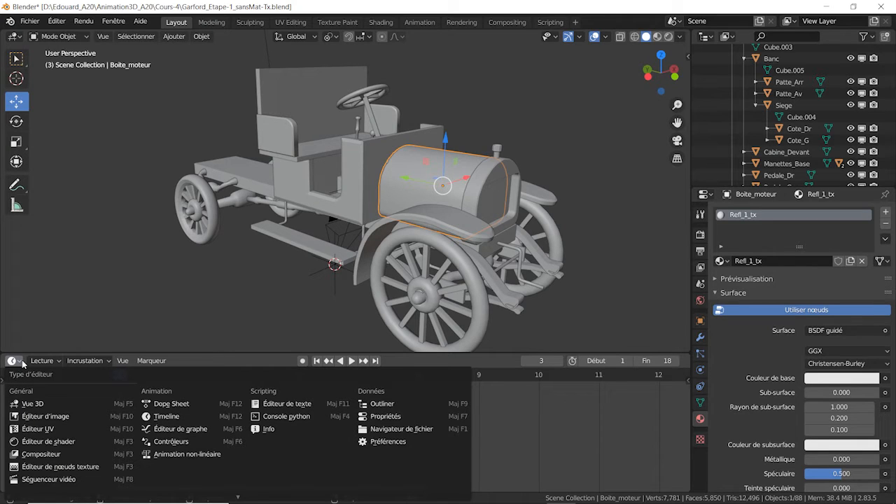
click(38, 429)
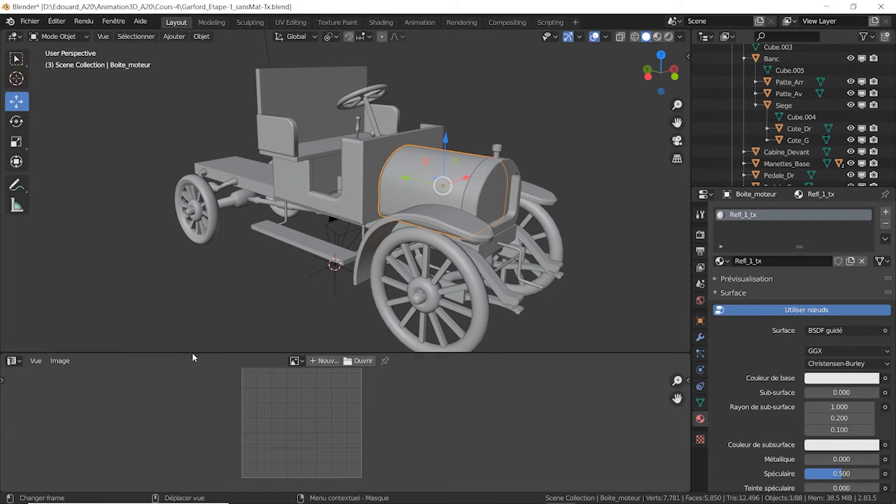
drag(190, 354, 184, 301)
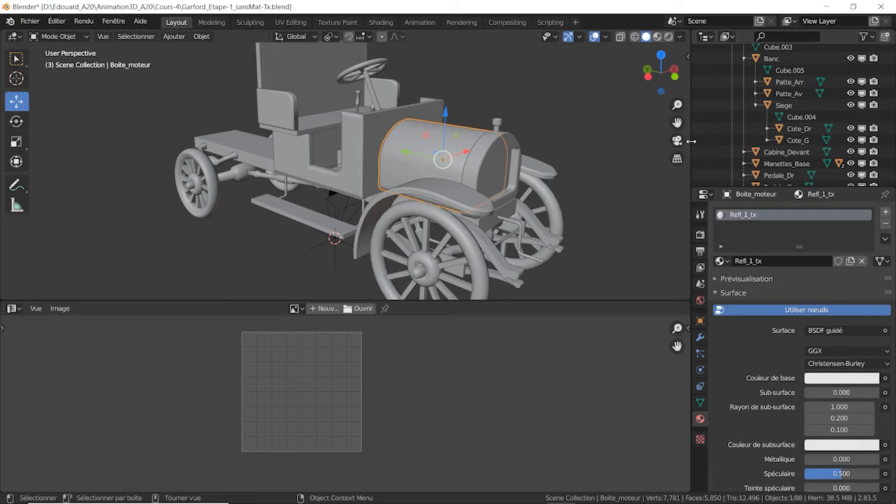
drag(690, 143, 665, 144)
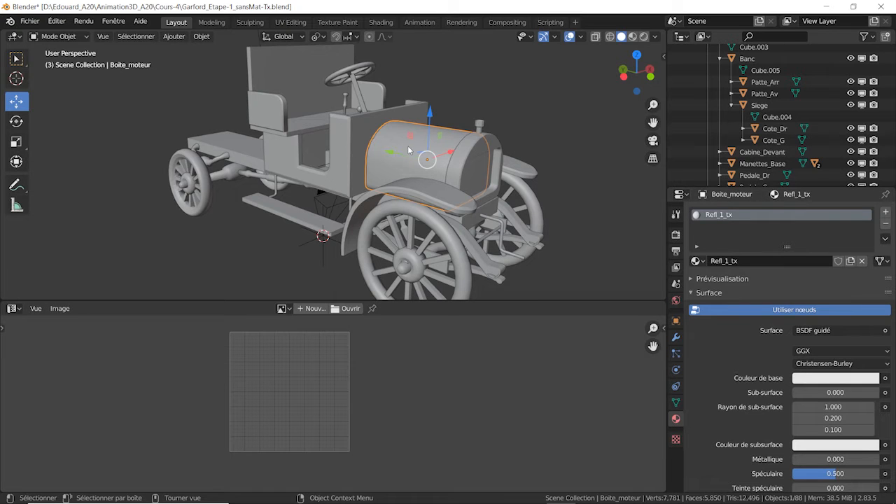
Step: Assign an image texture to the base color of Refl_1_tx and widen the properties area to show its options
click(830, 383)
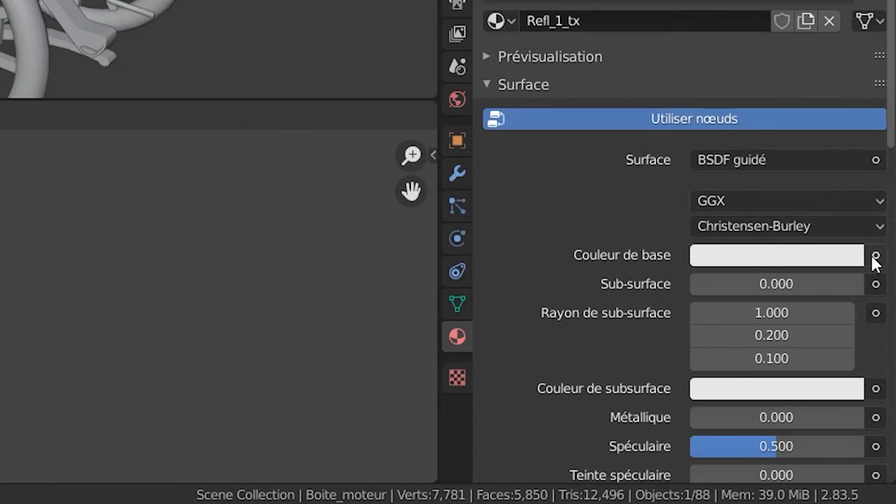
click(876, 258)
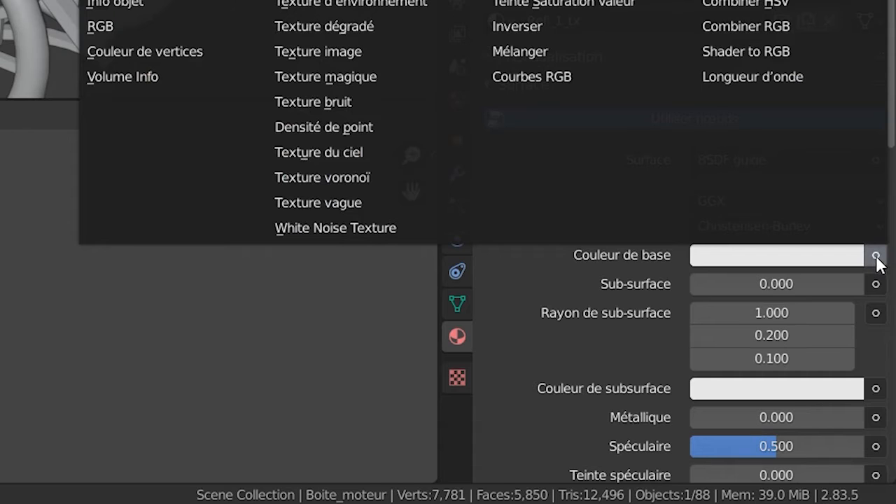
click(361, 58)
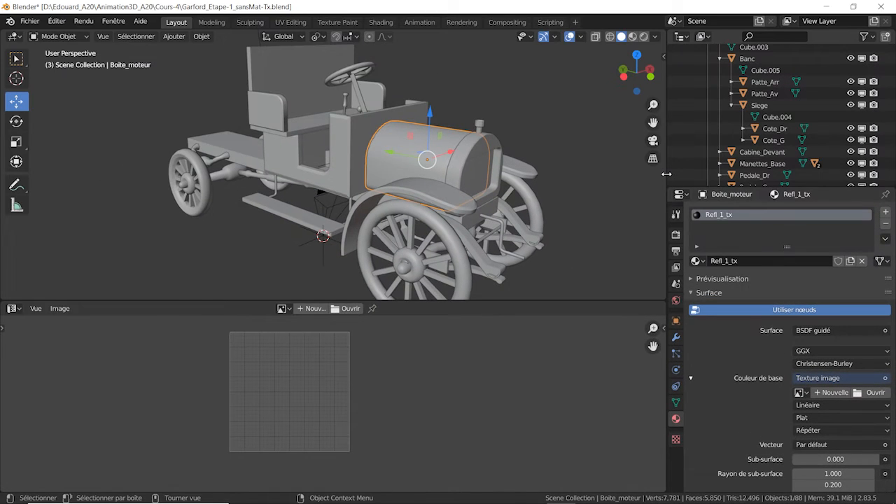
drag(666, 173, 611, 178)
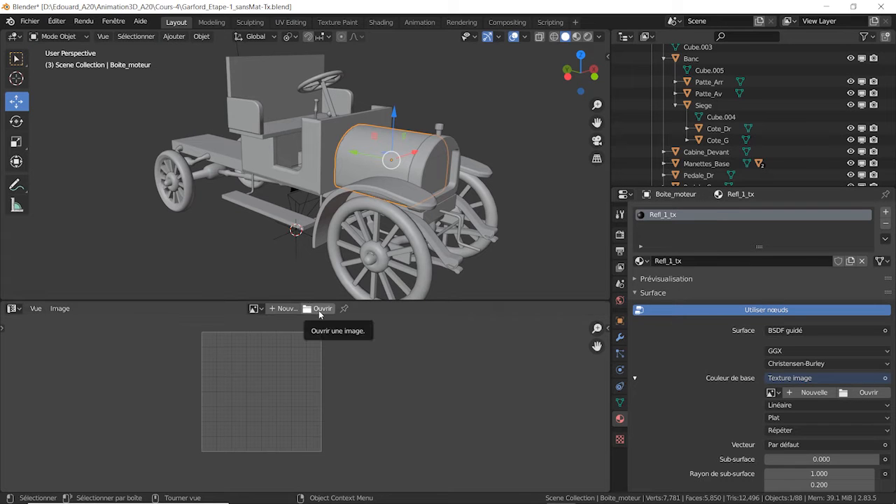
Step: Load Text_demo-1.png from the Cours-4 folder into the UV editor and frame its color palette
click(320, 313)
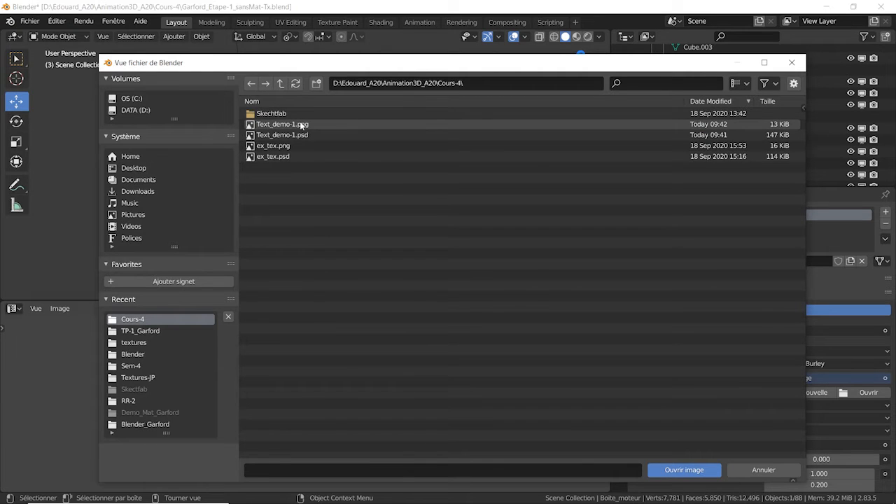
click(301, 125)
click(683, 470)
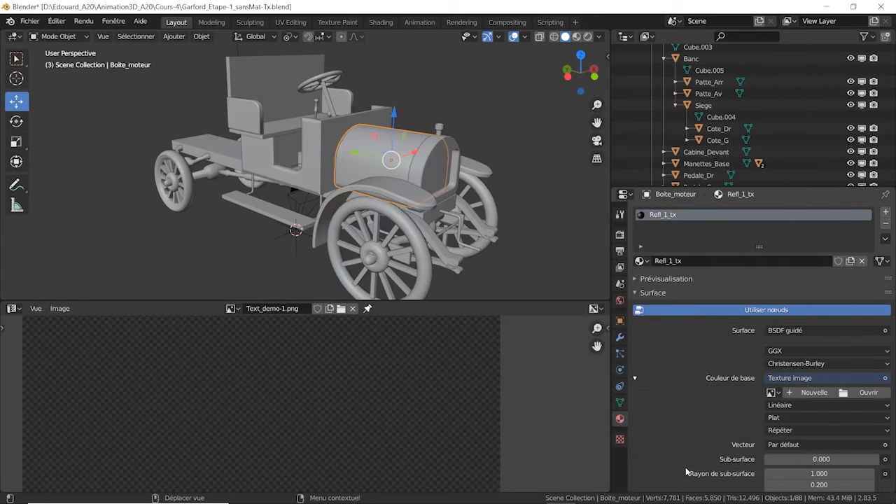
scroll(416, 403, down, 4)
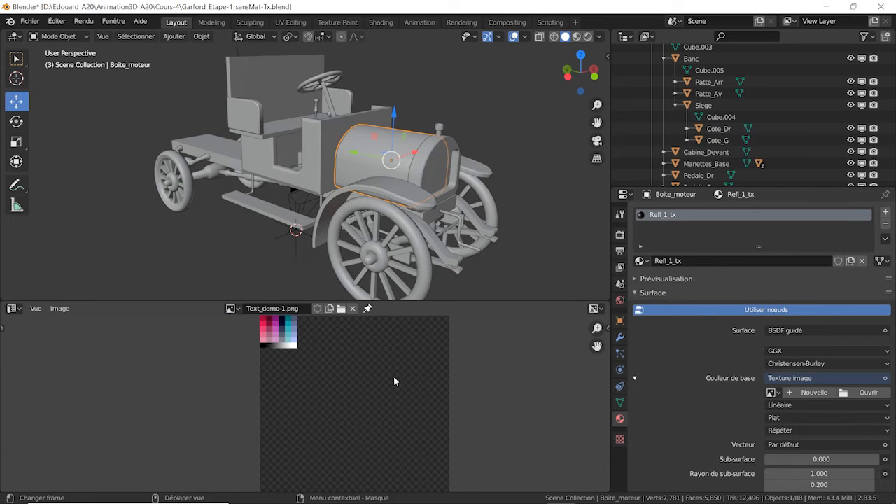
shift+middle_drag(334, 359, 357, 424)
scroll(342, 395, up, 4)
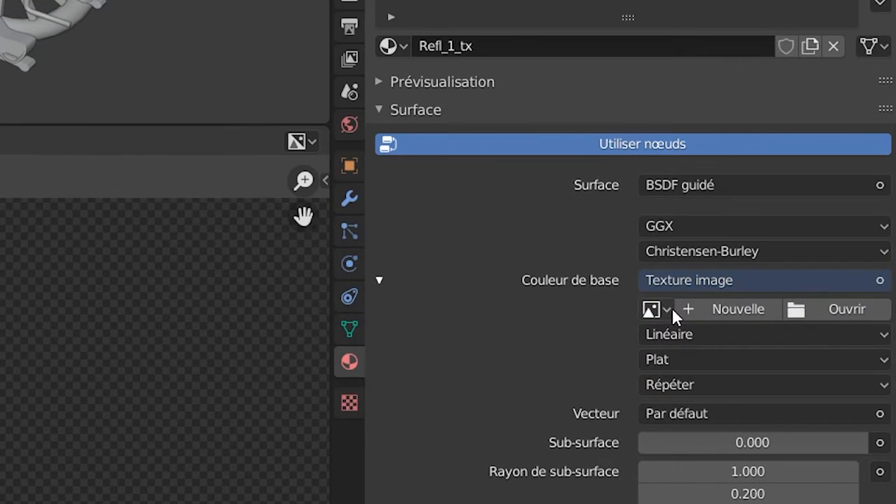
Step: Use the loaded Text_demo-1.png as the image of the Refl_1_tx base color texture
click(774, 392)
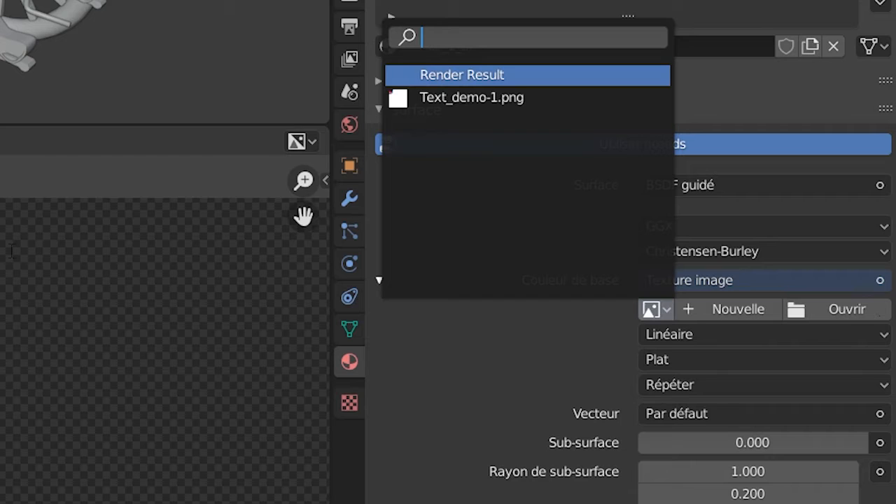
click(507, 99)
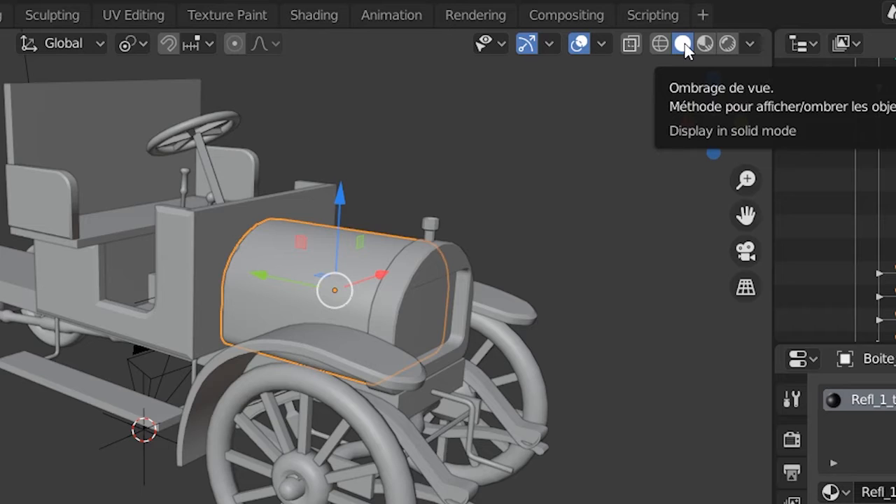
Step: Set the solid viewport shading to color objects by Texture
click(751, 43)
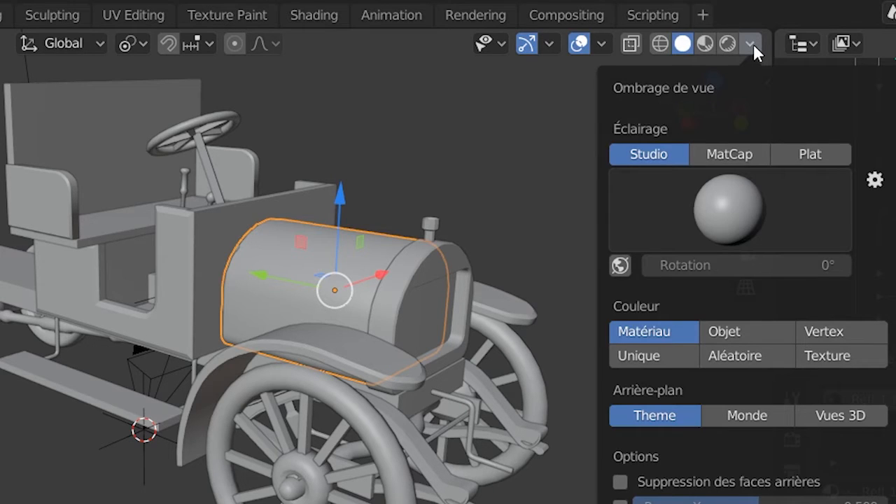
click(847, 357)
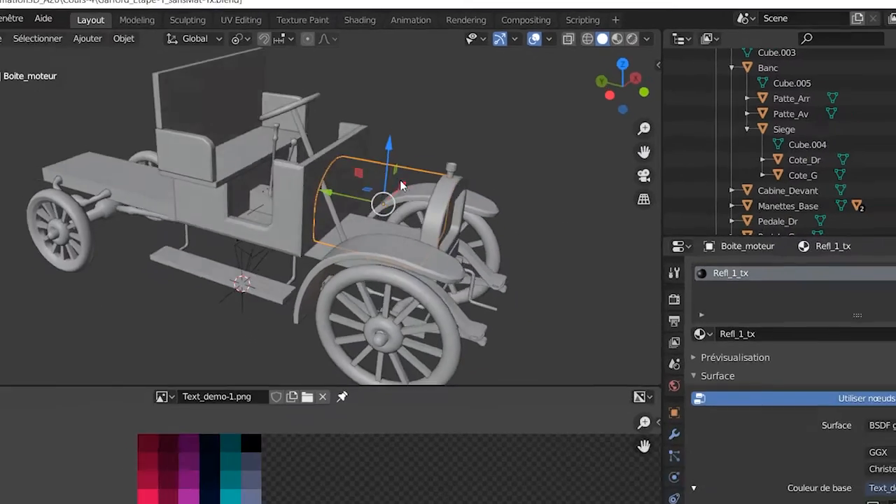
middle_drag(364, 238, 296, 237)
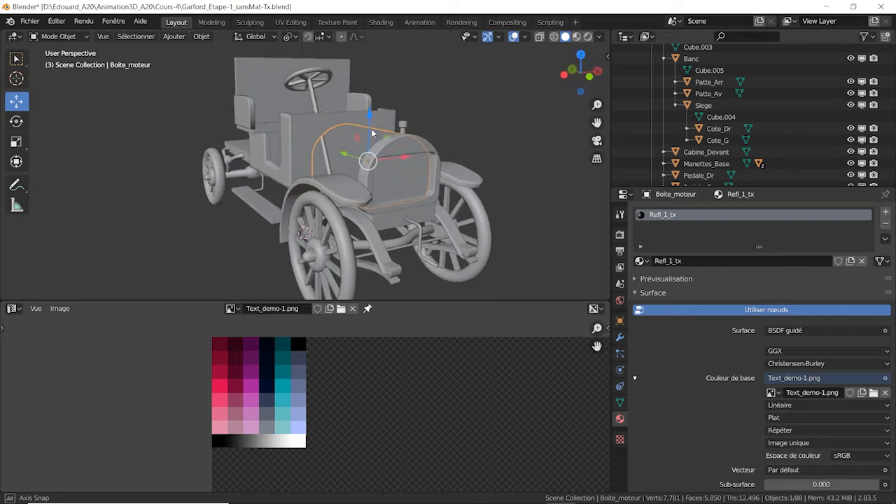
middle_drag(371, 133, 419, 182)
scroll(409, 140, up, 4)
scroll(410, 141, down, 4)
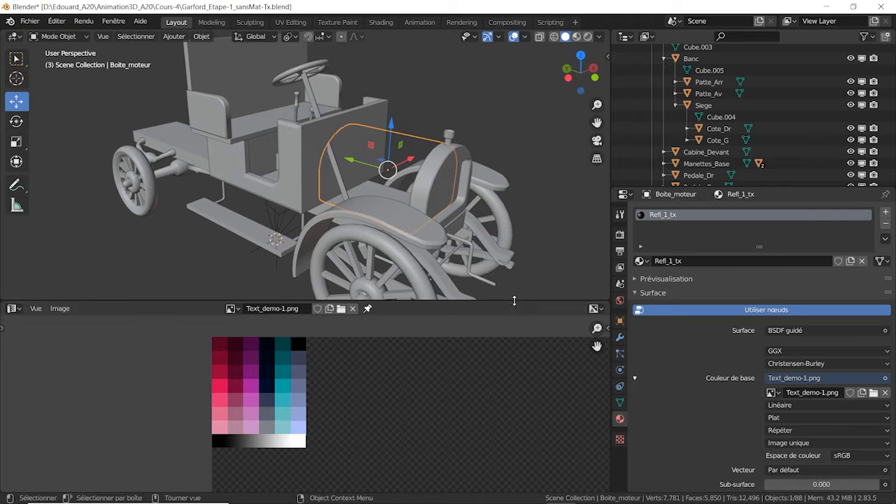
Step: Enlarge the UV editor and put the engine box Boite_moteur into Edit Mode to display its whole UV layout
drag(515, 302, 512, 215)
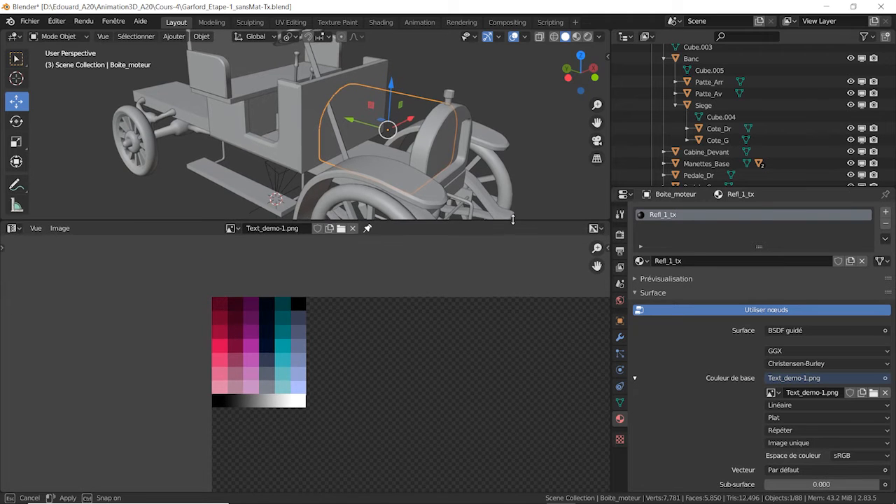
click(81, 38)
click(79, 63)
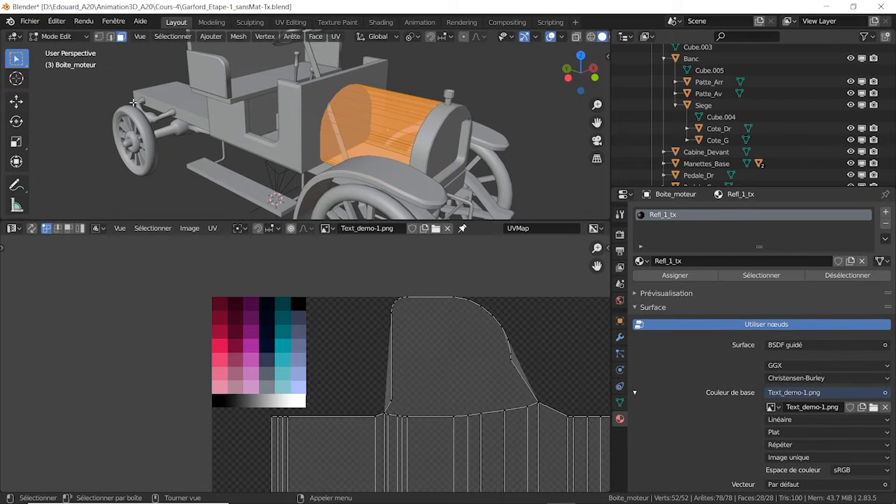
scroll(456, 394, down, 4)
middle_drag(458, 413, 373, 341)
scroll(331, 338, up, 2)
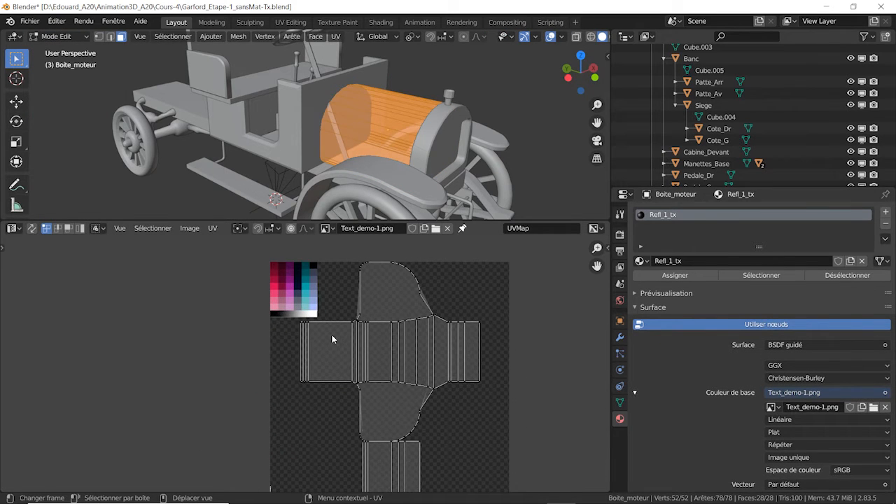
click(212, 39)
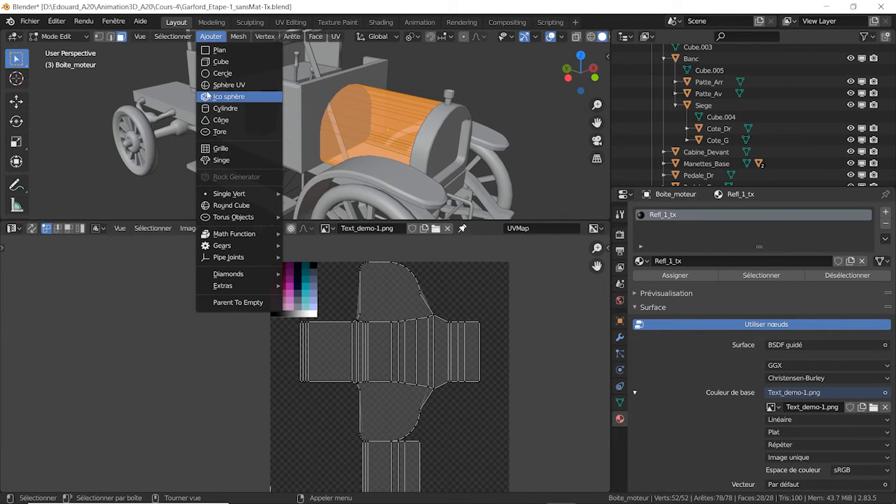
click(214, 84)
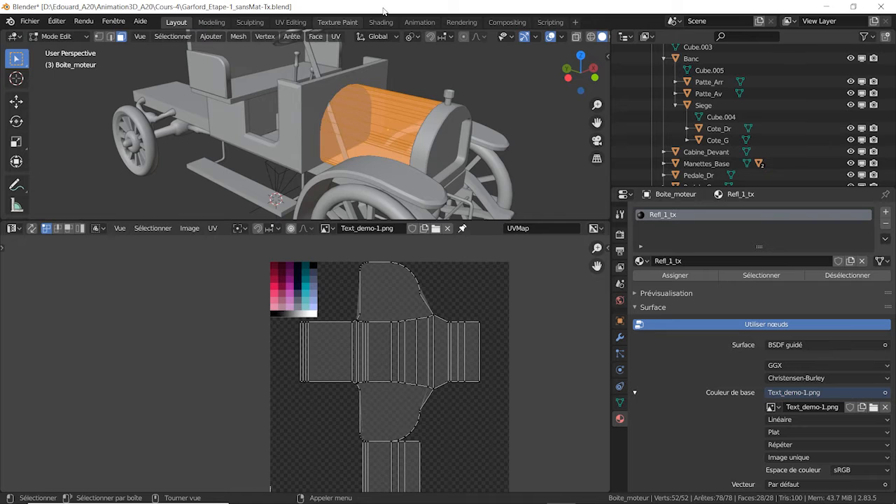
Step: Reset the UVs of all the engine box faces and show the UV editor's tools
scroll(410, 352, down, 1)
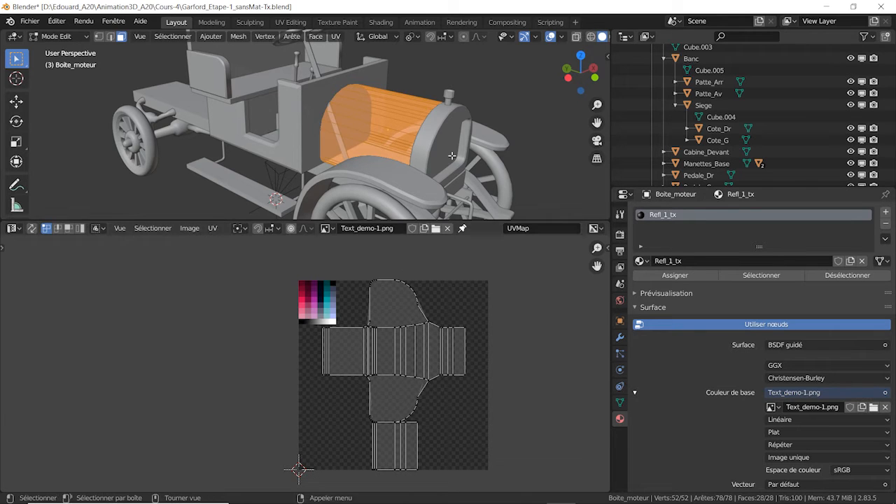
click(337, 36)
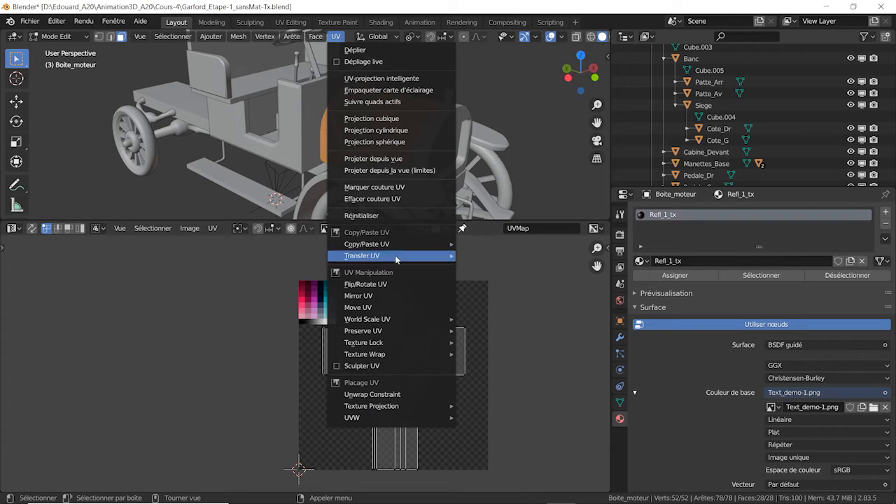
click(395, 214)
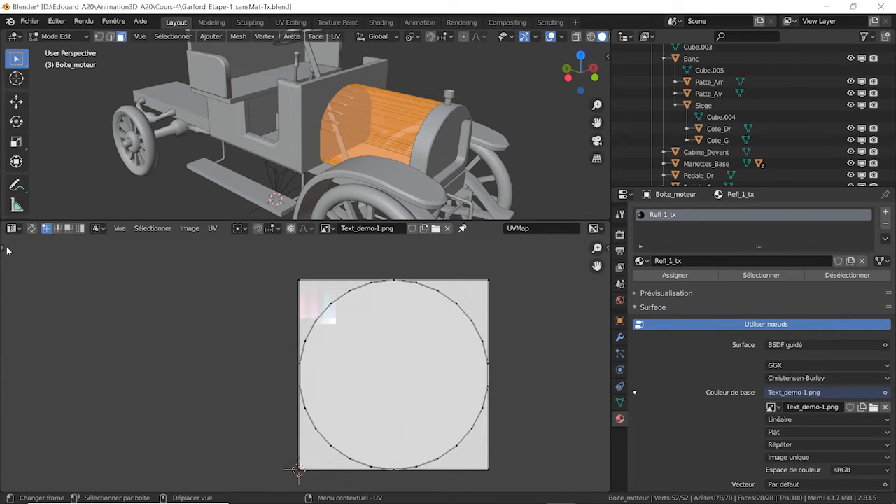
drag(4, 246, 25, 242)
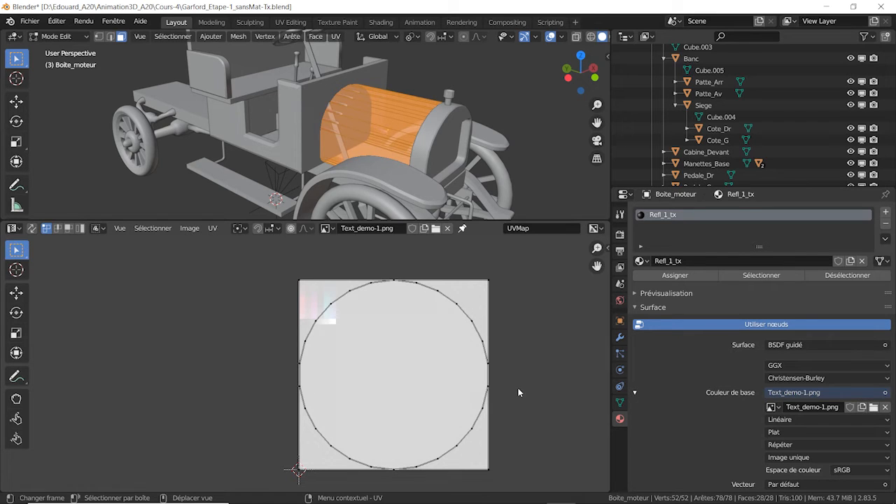
Step: Select all the engine box UVs, scale them to about 0.07 and move them onto the color palette
key(a)
click(152, 228)
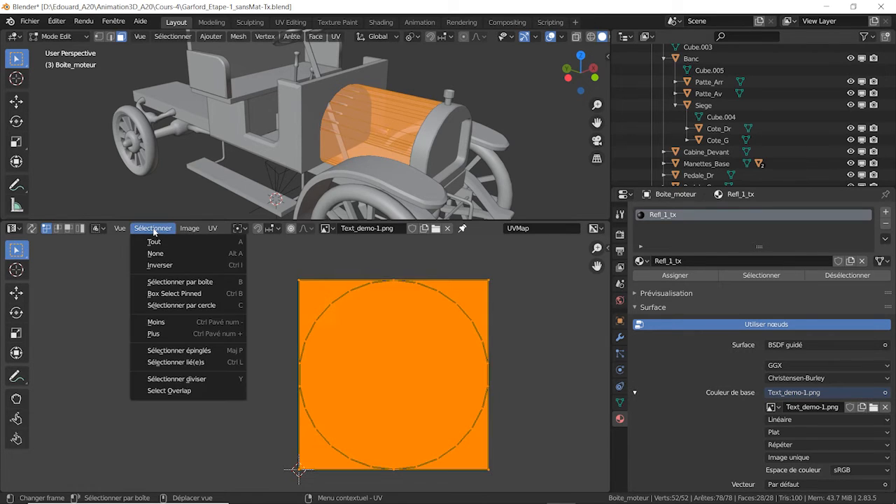
click(157, 243)
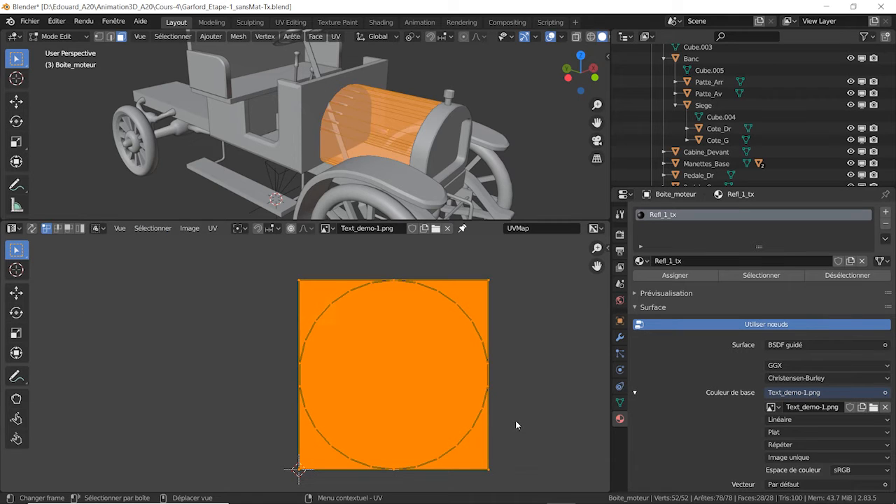
key(s)
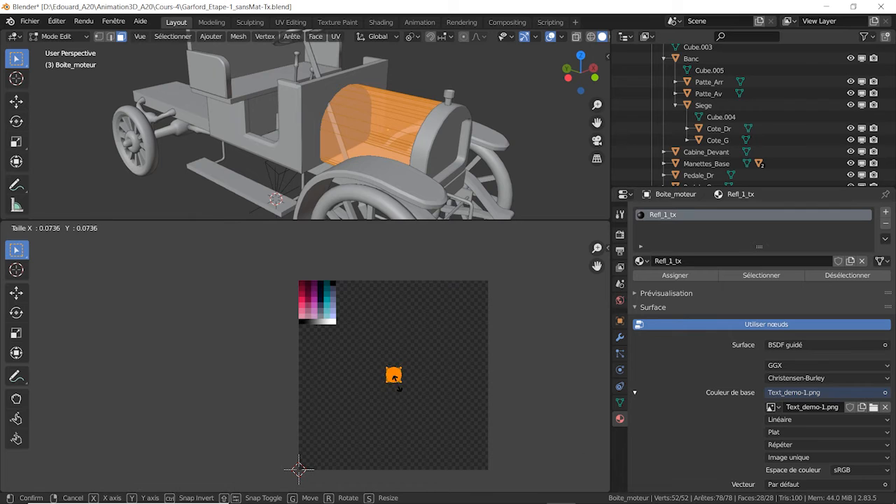
click(395, 383)
key(g)
click(309, 305)
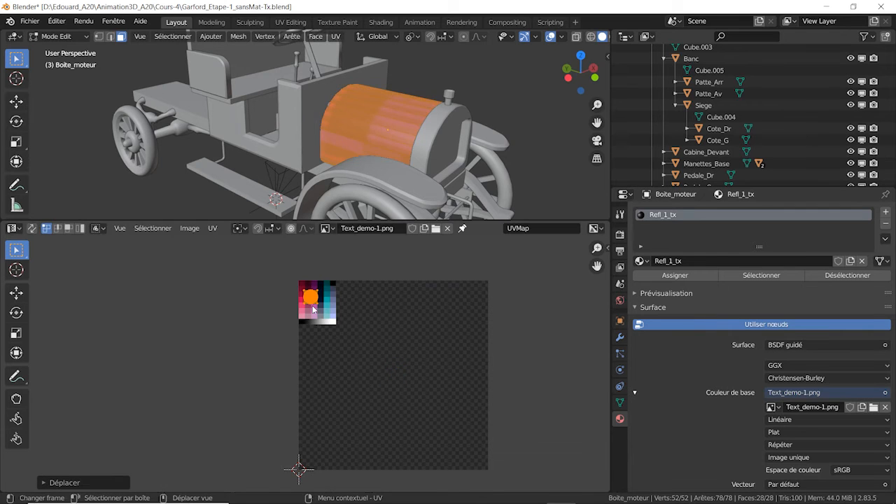
Step: Scale the engine box UVs to about 0.33 and place them inside the purple swatch in the palette's third column, third row
scroll(309, 305, up, 7)
middle_drag(286, 370, 268, 406)
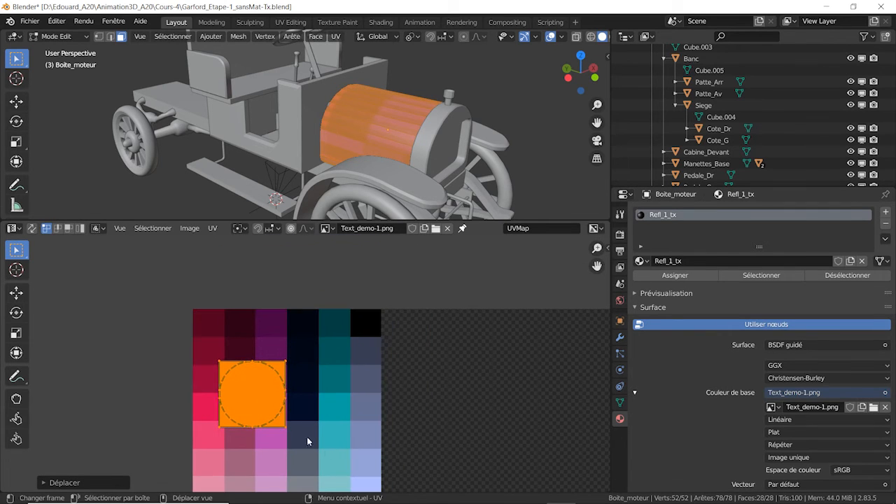
key(s)
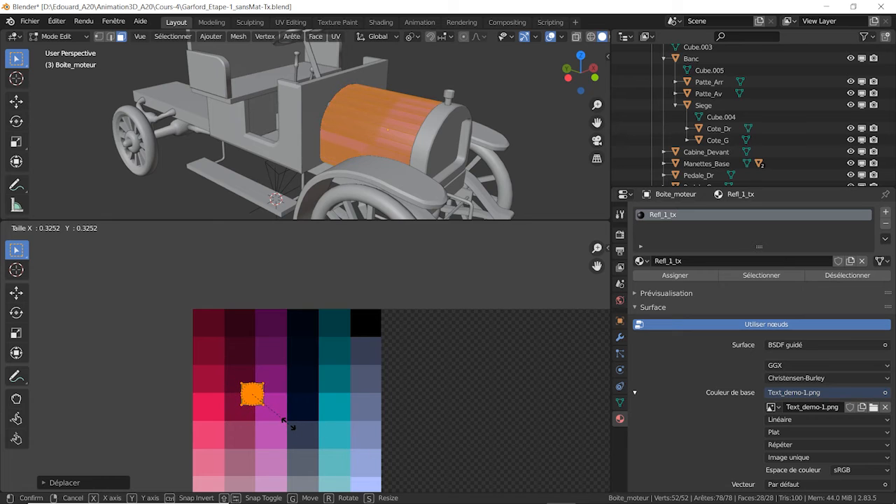
click(287, 422)
key(g)
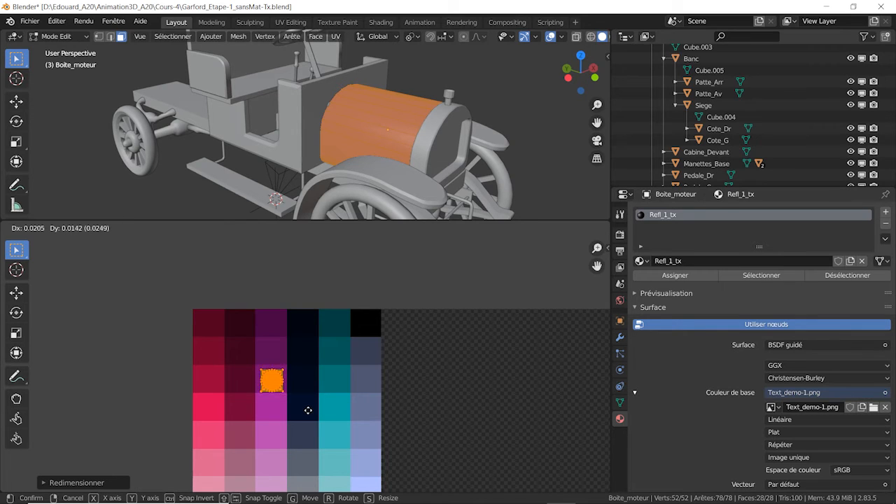
click(308, 410)
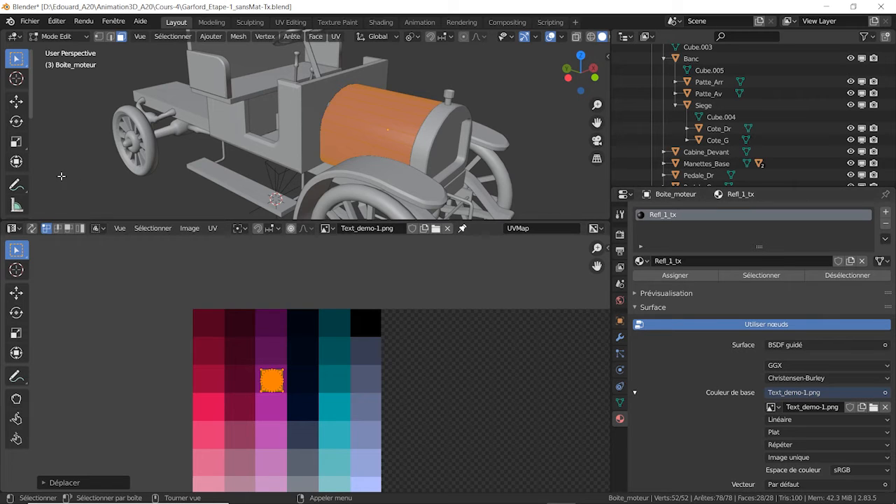
Step: Return the engine box to Object Mode and inspect its texture color up close
click(78, 38)
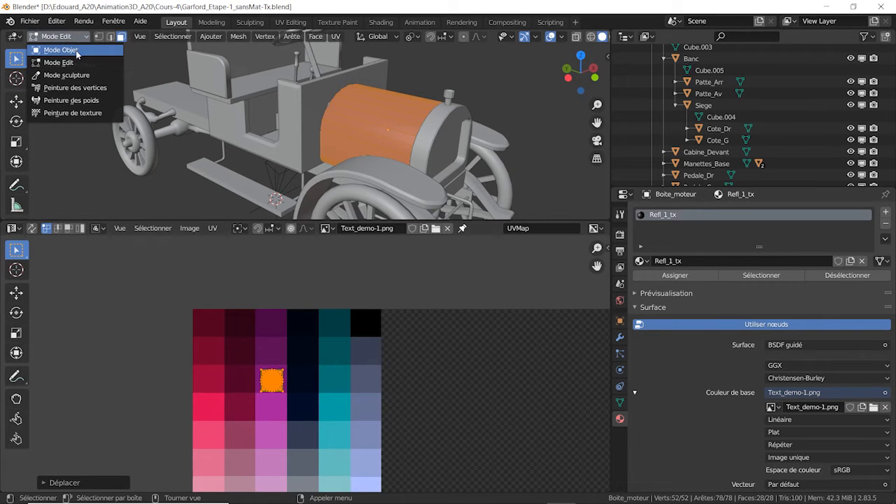
click(79, 52)
middle_drag(363, 190, 415, 156)
scroll(415, 156, up, 5)
scroll(415, 158, down, 1)
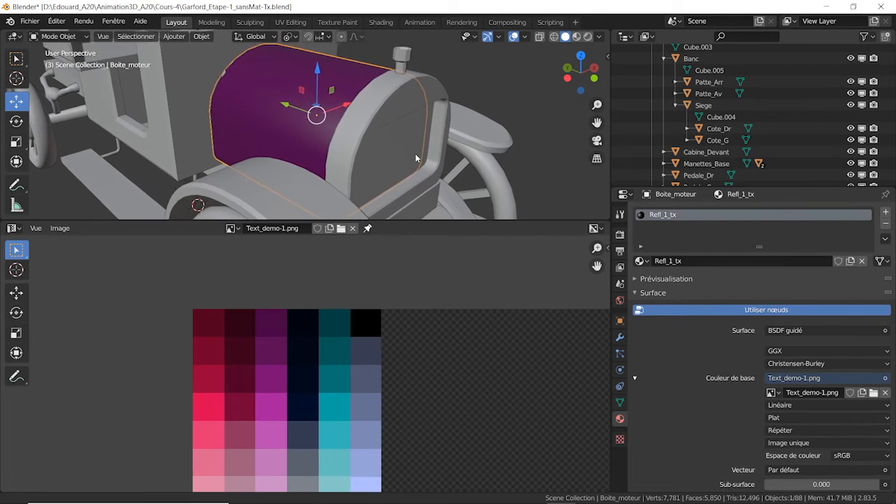
Step: Create a new material on the radiator and name it Refl_2_tx, following the naming of the existing material
click(374, 113)
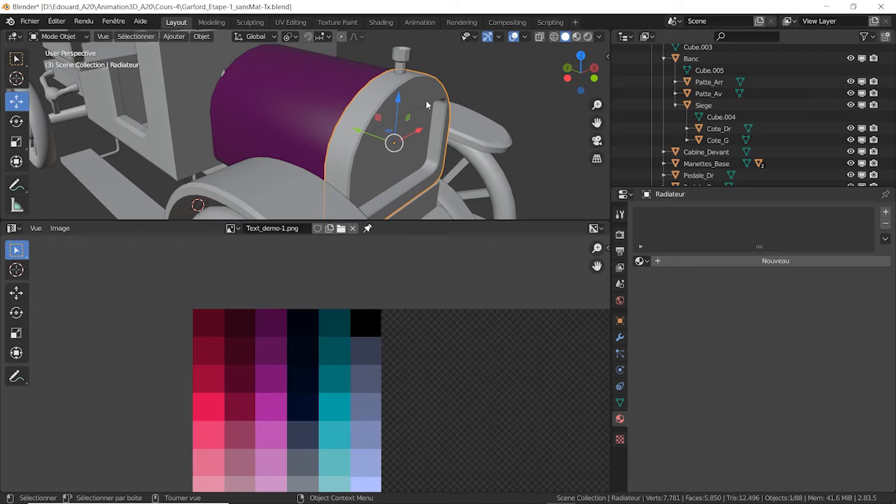
click(710, 260)
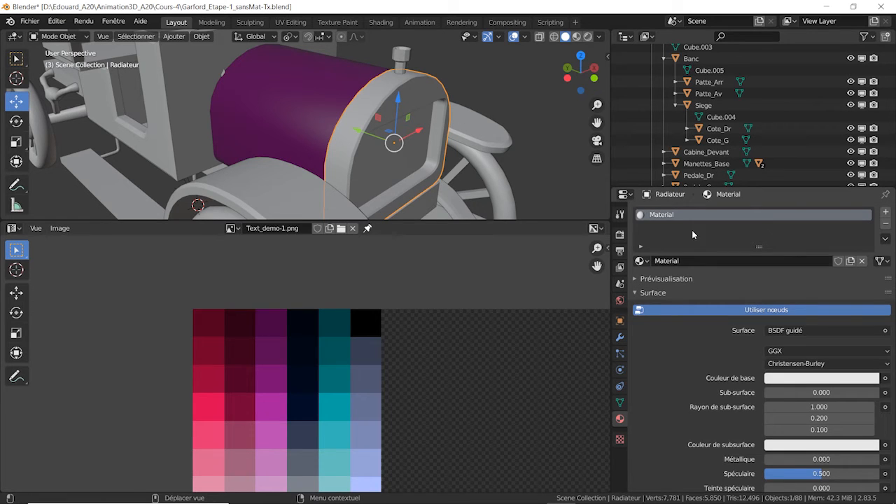
double_click(672, 214)
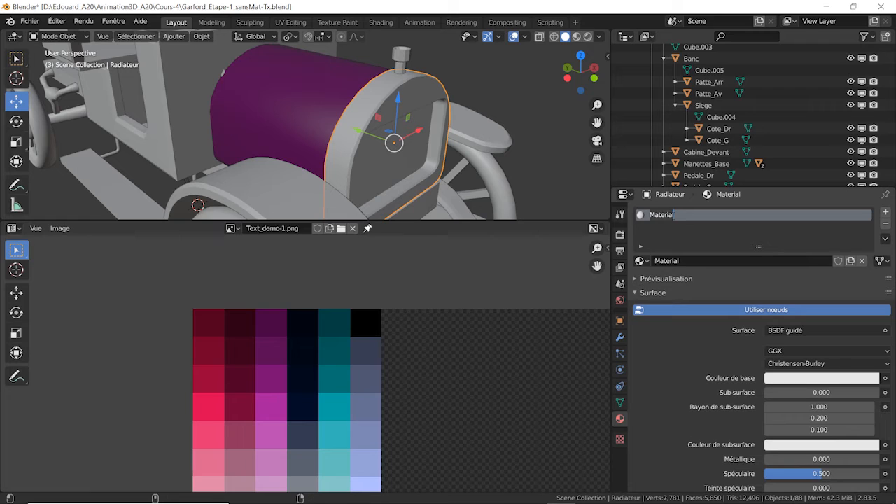
text(Ref)
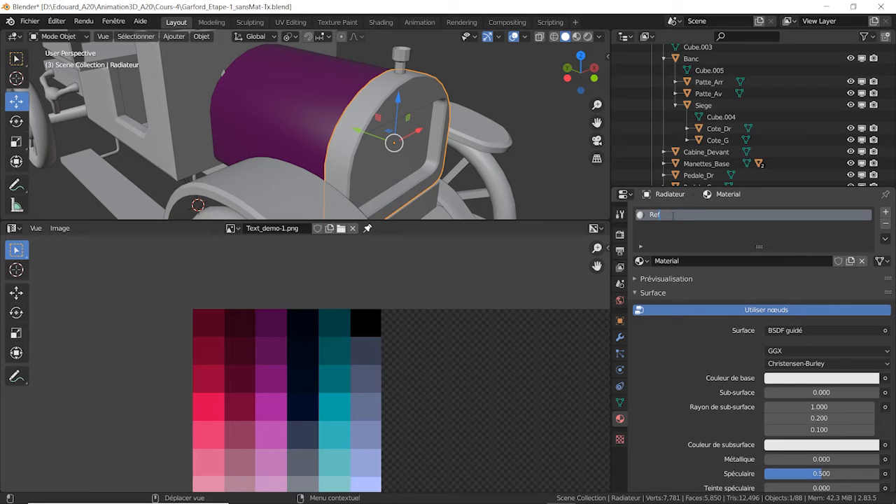
text(l_2_Tx)
key(Return)
click(640, 260)
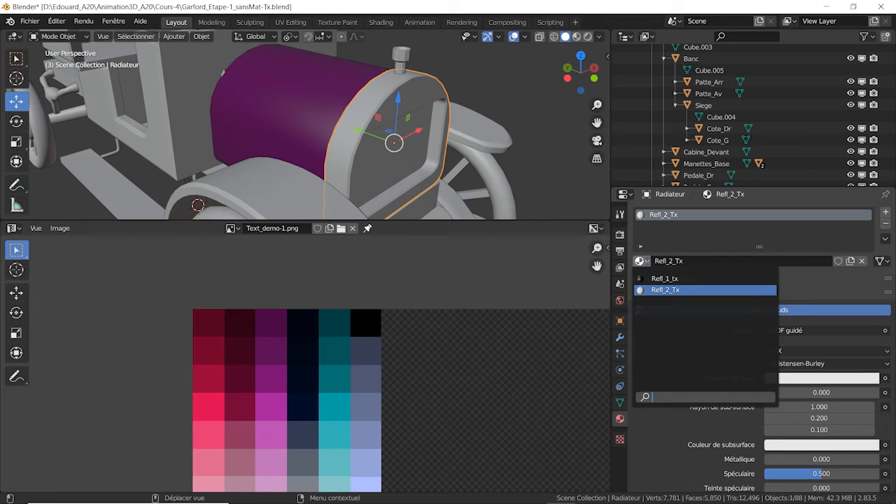
click(676, 215)
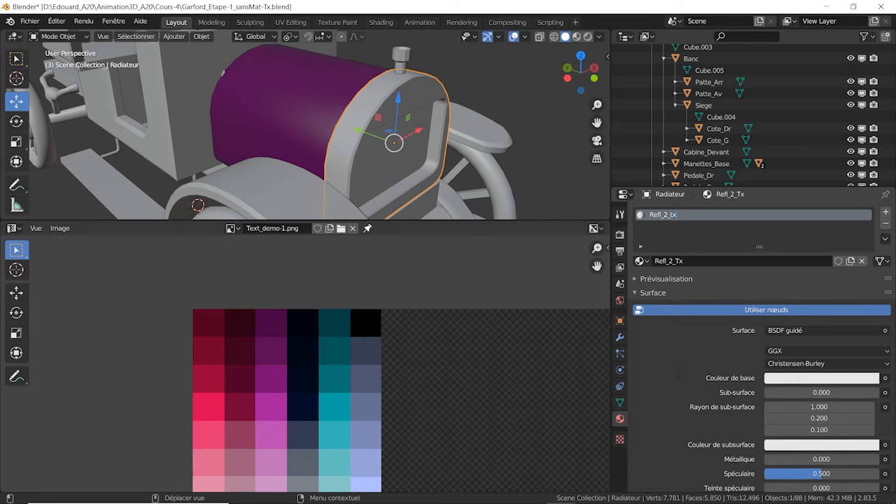
key(Return)
Step: Assign an image texture to the base color of Refl_2_tx, using the already loaded Text_demo-1.png
click(885, 378)
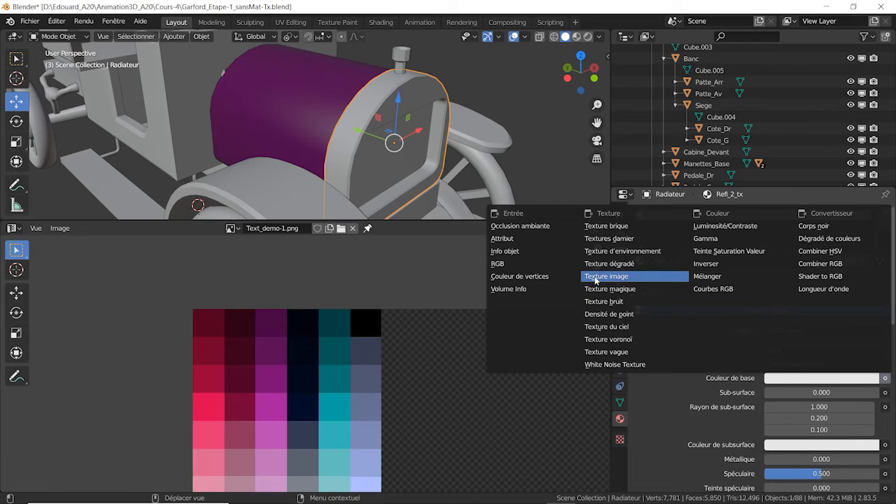
click(595, 278)
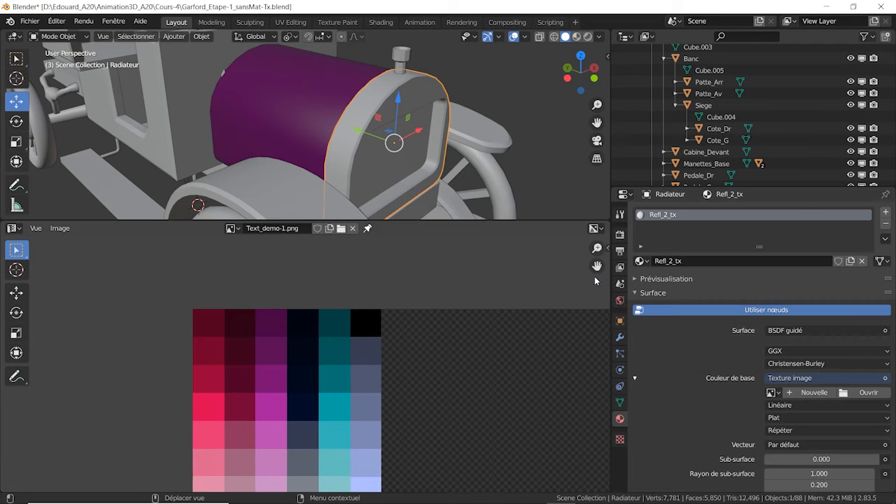
click(773, 391)
click(700, 286)
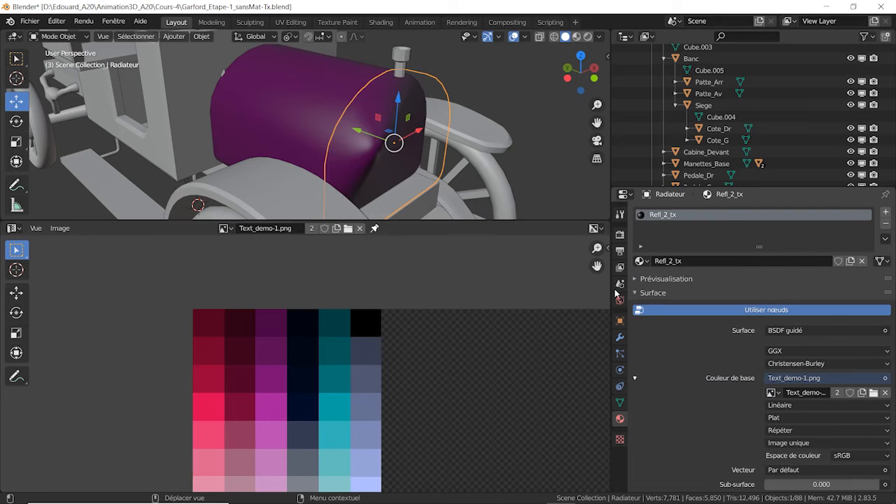
Step: Enter Edit Mode on the radiator, select all its faces and reset their UVs
scroll(444, 336, down, 8)
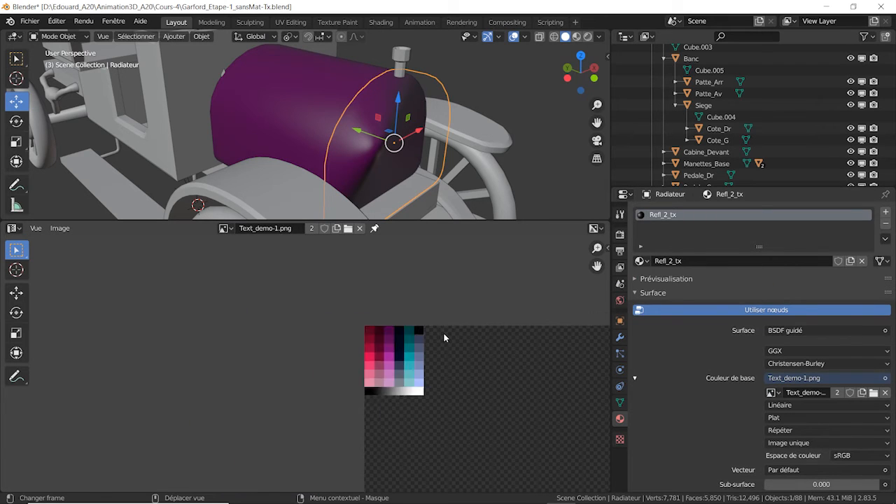
middle_drag(462, 361, 366, 337)
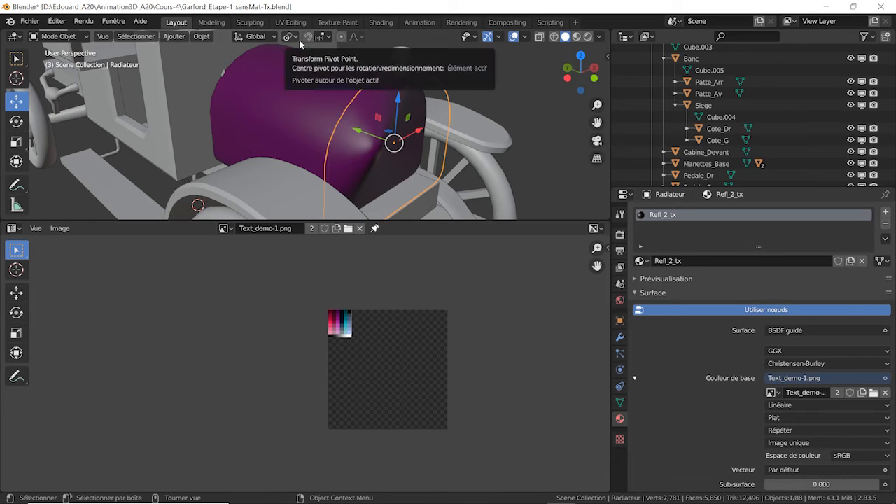
click(65, 36)
click(56, 62)
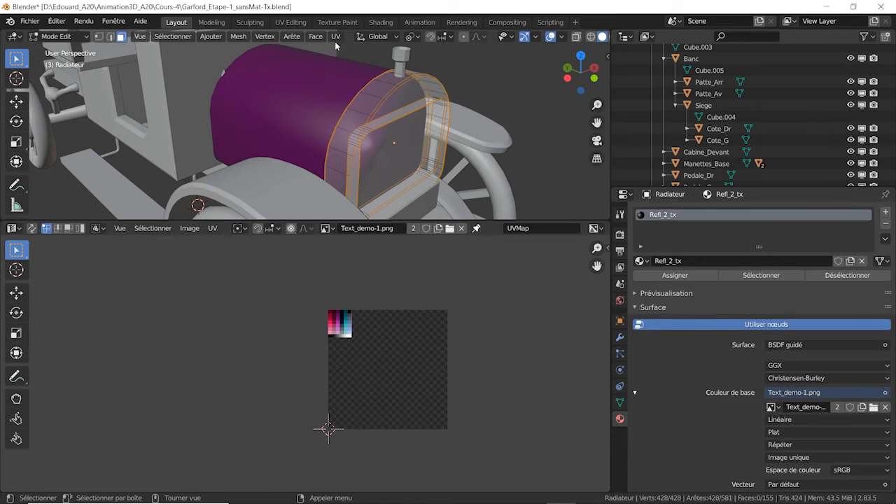
key(a)
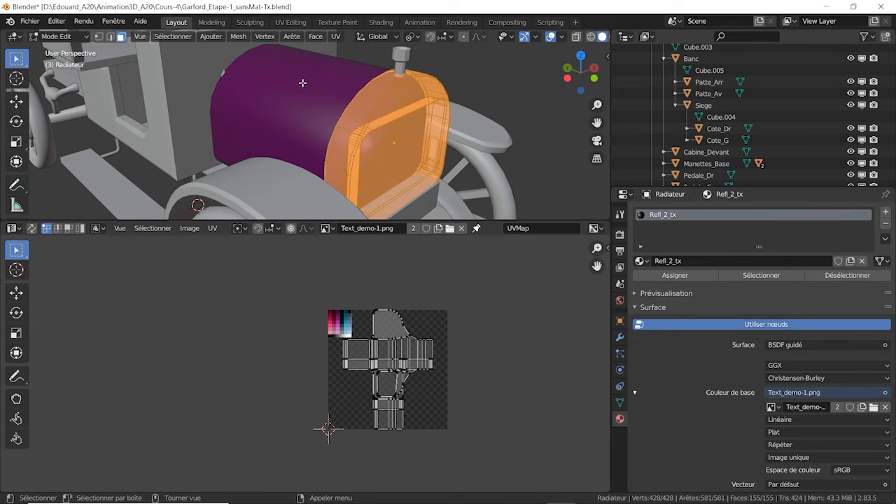
click(336, 36)
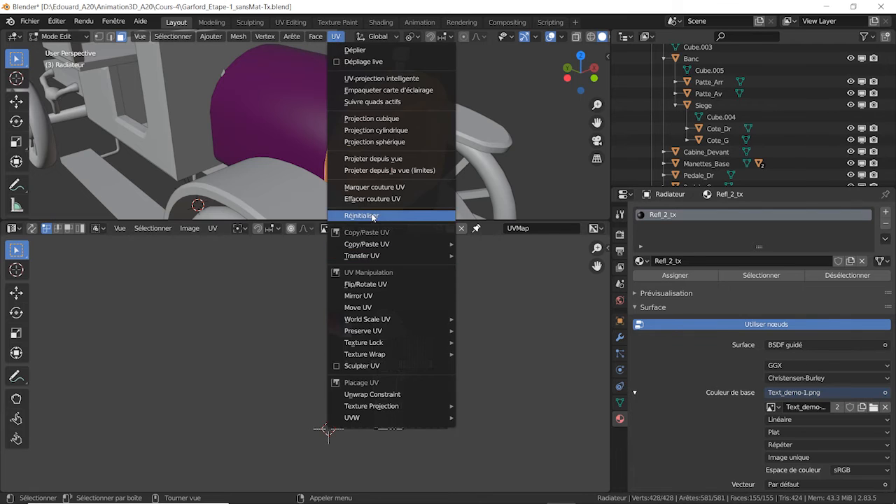
click(361, 216)
Step: Scale all the radiator's reset UVs down to a small square and move them onto the color palette
key(a)
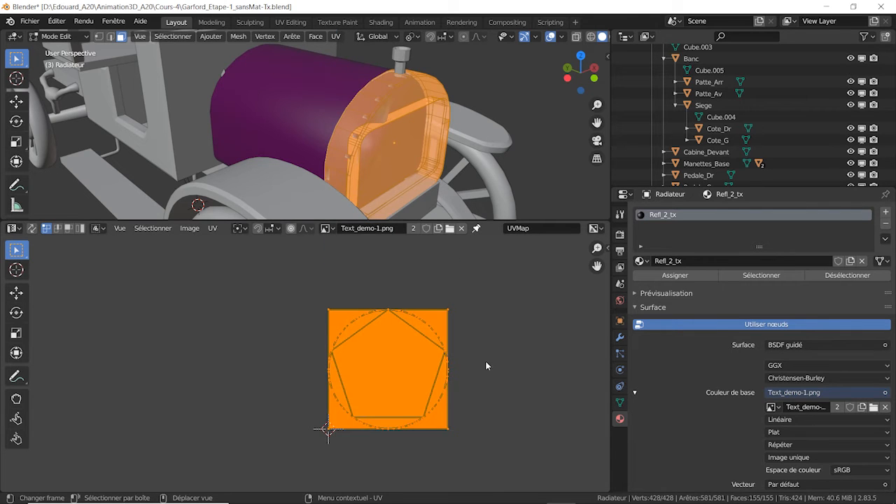
key(s)
click(394, 374)
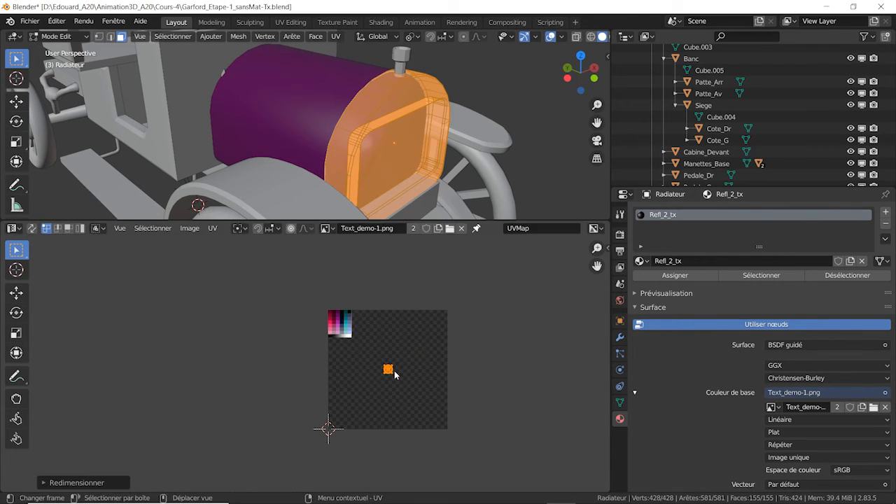
key(g)
click(339, 318)
Step: Shrink the radiator UVs to fit one swatch and place them in the dark red swatch in the second column, second row
scroll(340, 320, up, 7)
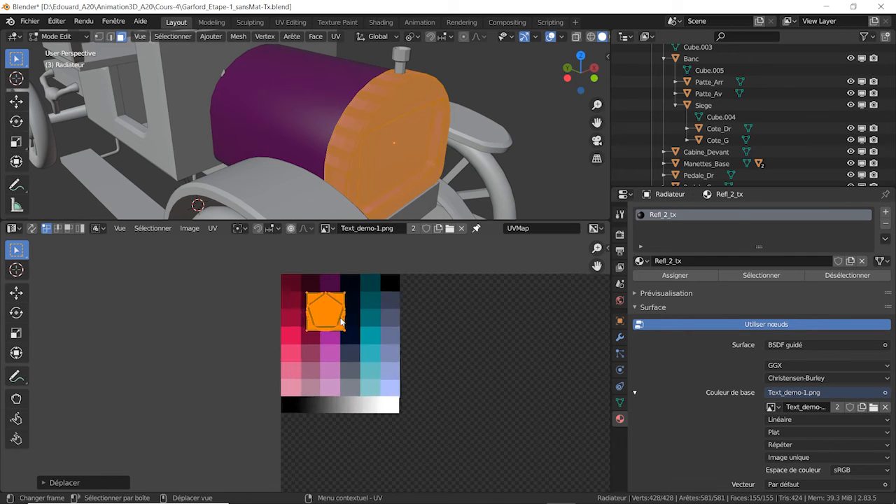
scroll(341, 319, up, 3)
middle_drag(346, 319, 357, 385)
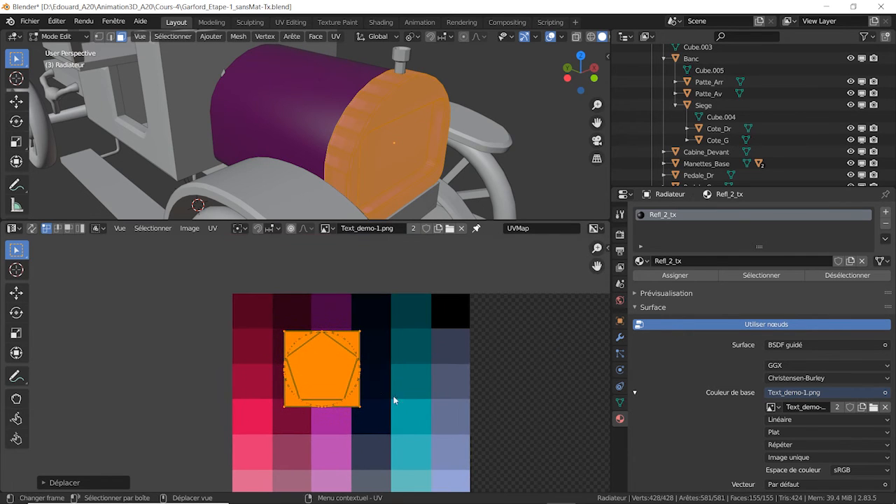
key(s)
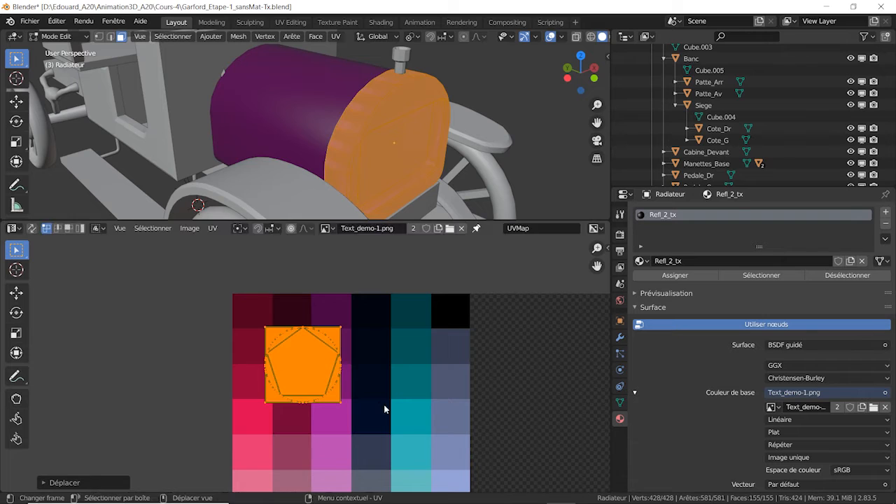
click(322, 382)
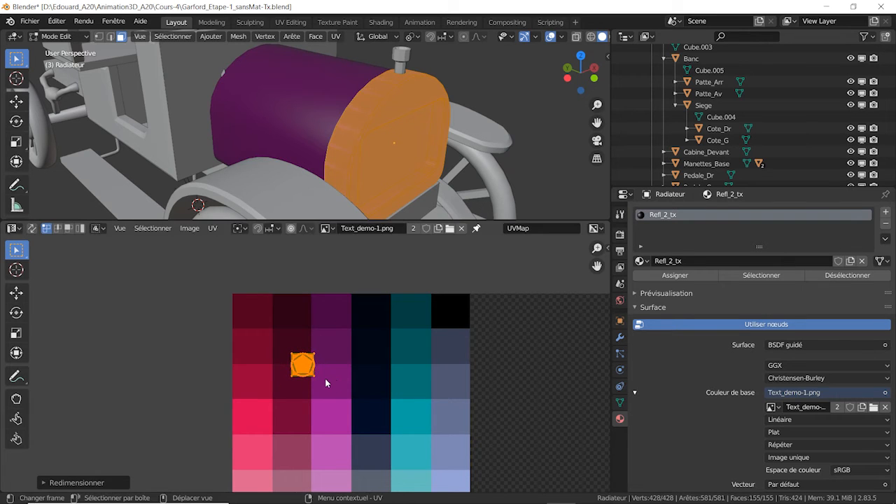
key(g)
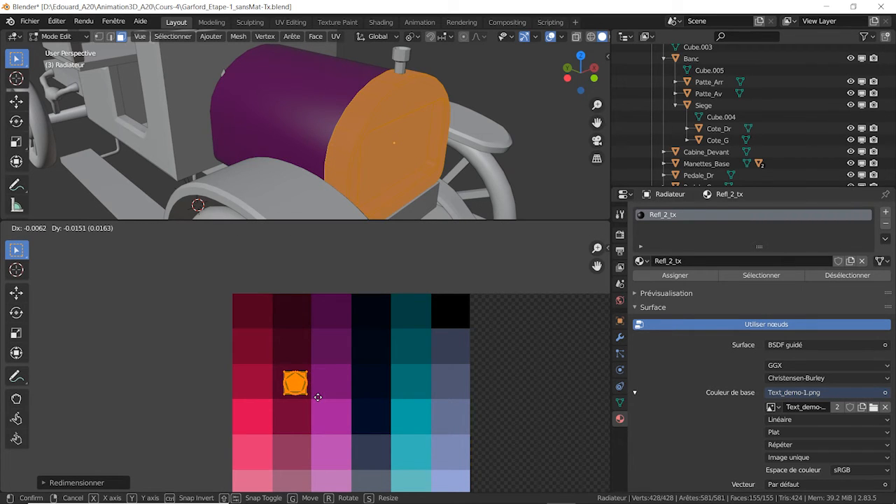
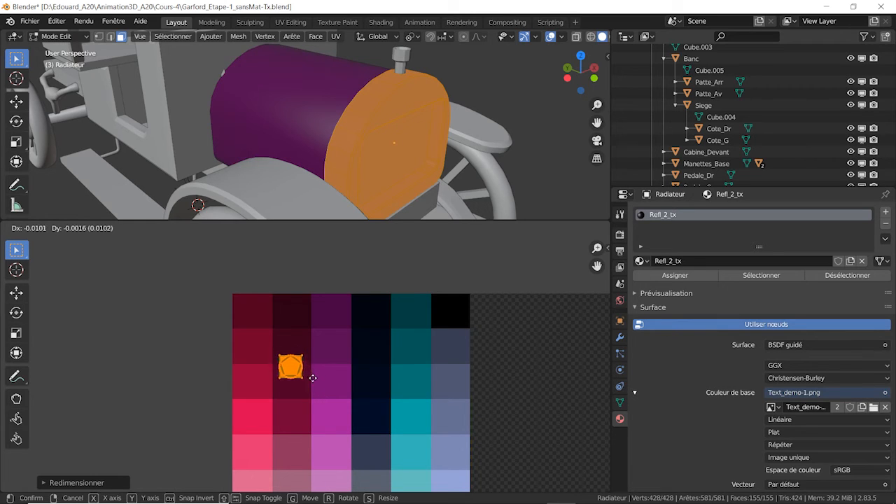
click(316, 361)
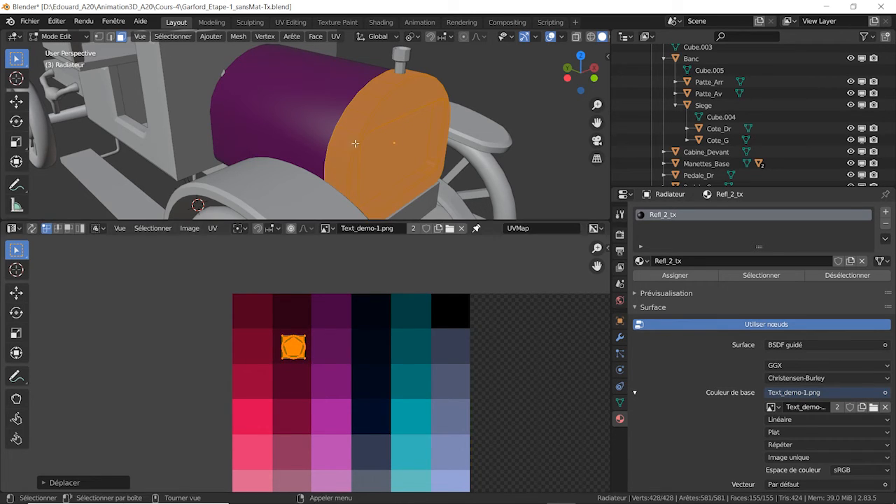
Step: Place the UVs of the radiator's large recessed front face in the dark purple swatch in the third column, top row
scroll(366, 129, up, 4)
key(alt+a)
middle_drag(366, 128, 404, 146)
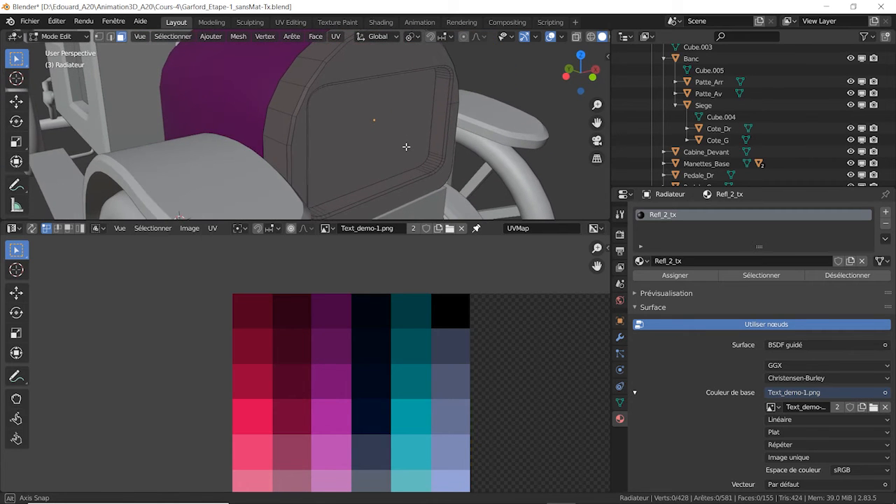
click(361, 143)
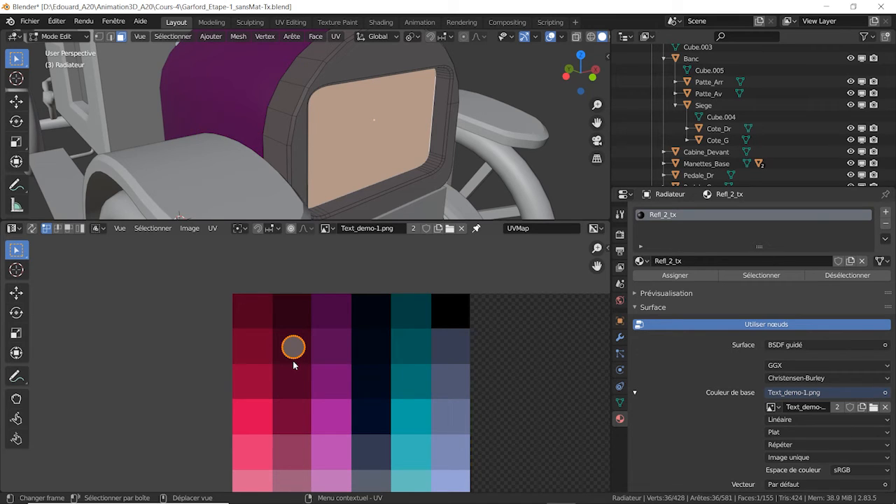
key(g)
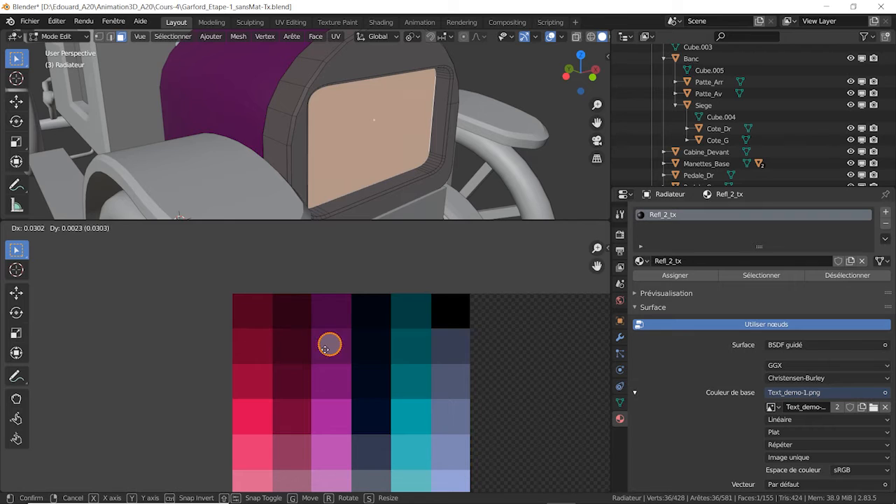
click(333, 328)
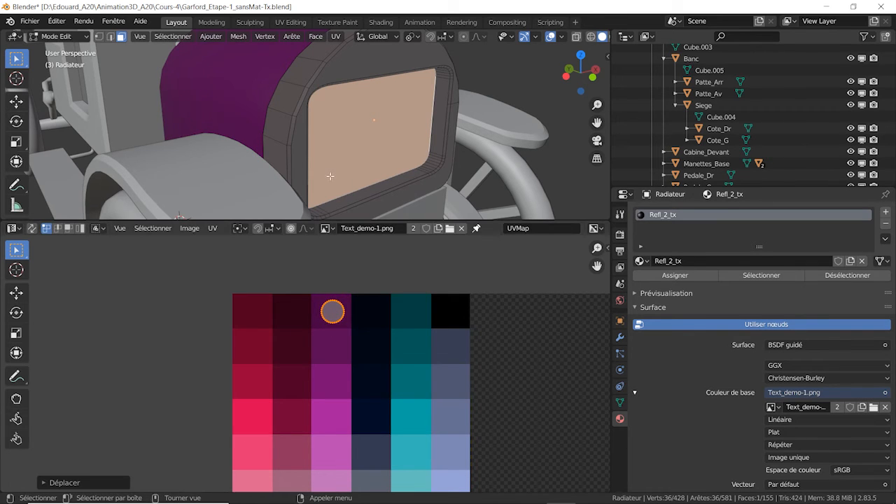
Step: Move the UVs of the radiator's thin front edge loop to the turquoise swatch in the fifth column, fourth row, and return to Object Mode
alt+click(308, 87)
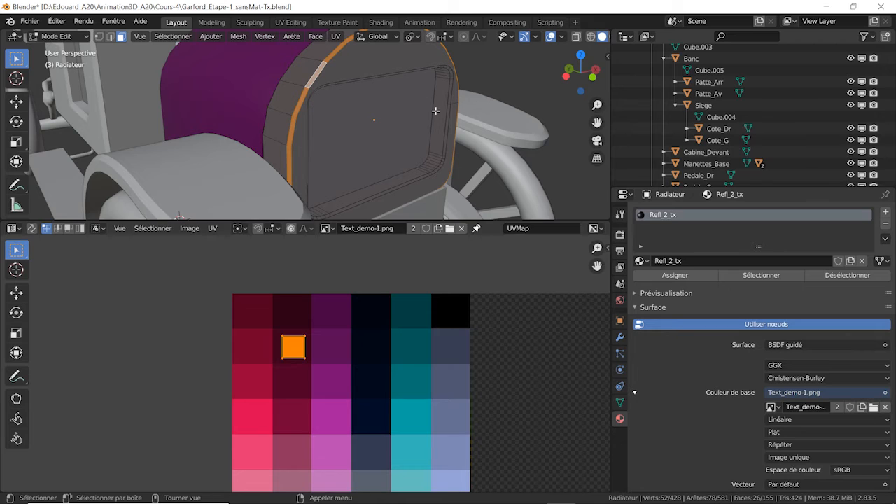
key(g)
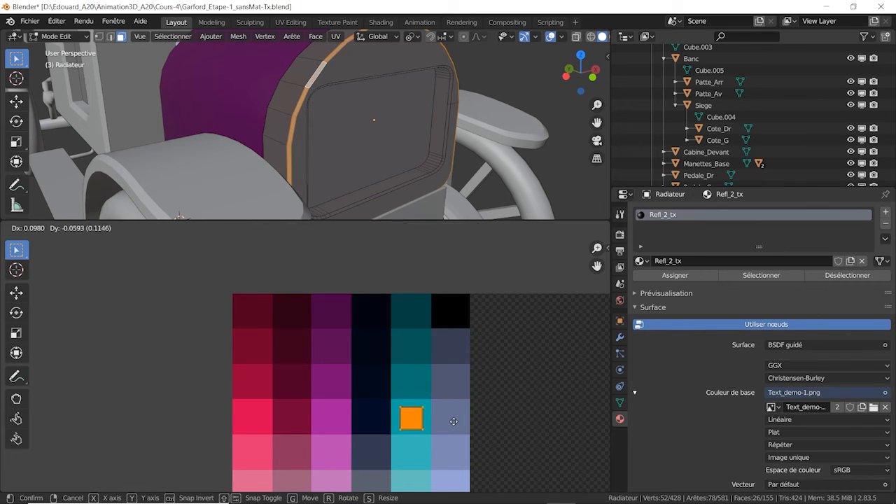
click(453, 420)
click(70, 37)
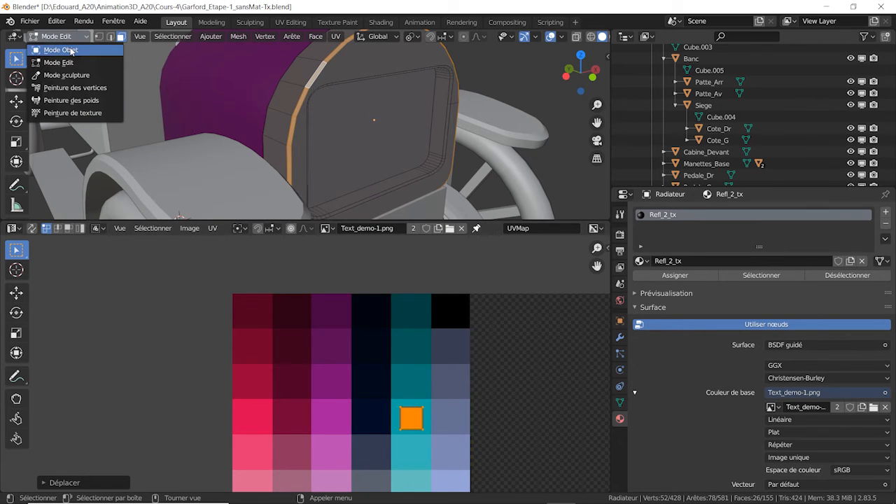
click(62, 50)
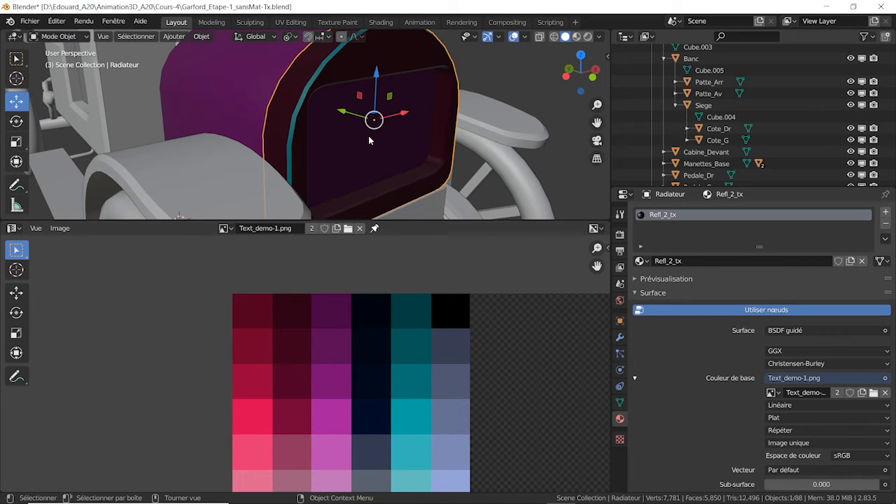
Step: Back in Edit Mode, move the UVs of the radiator's wide outer side loop to the crimson swatch in the second column, fourth row
click(63, 39)
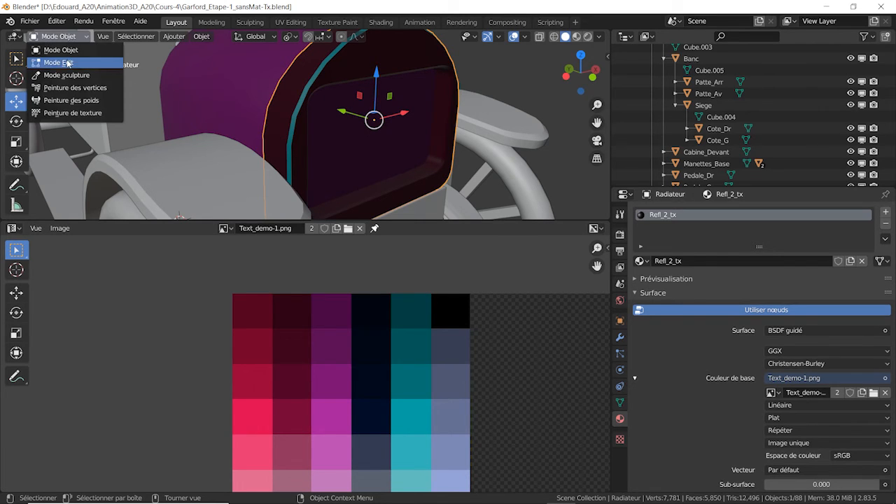
click(68, 63)
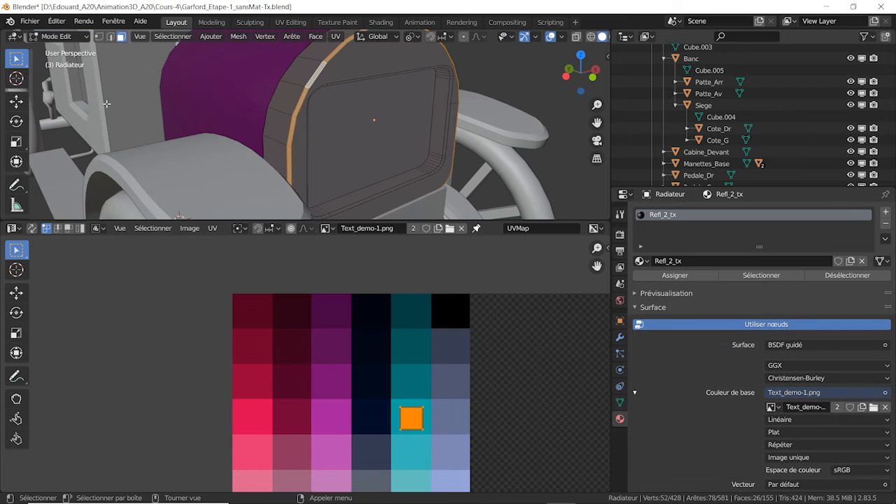
alt+click(290, 85)
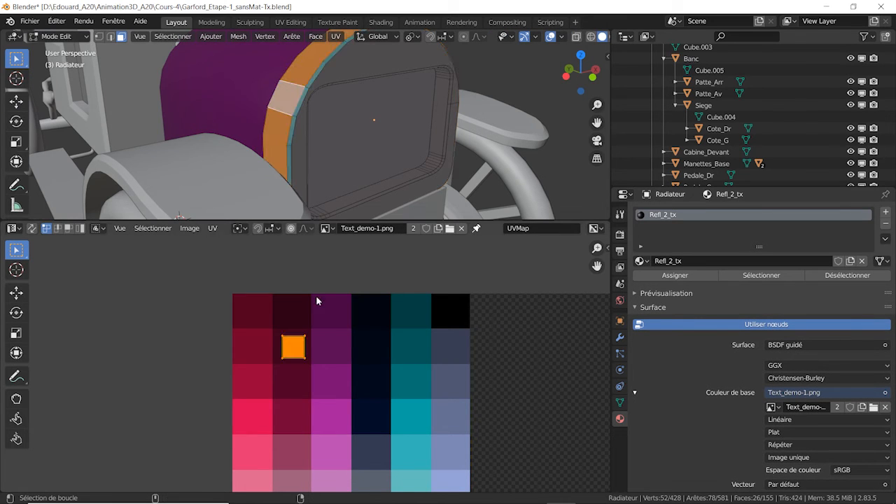
key(g)
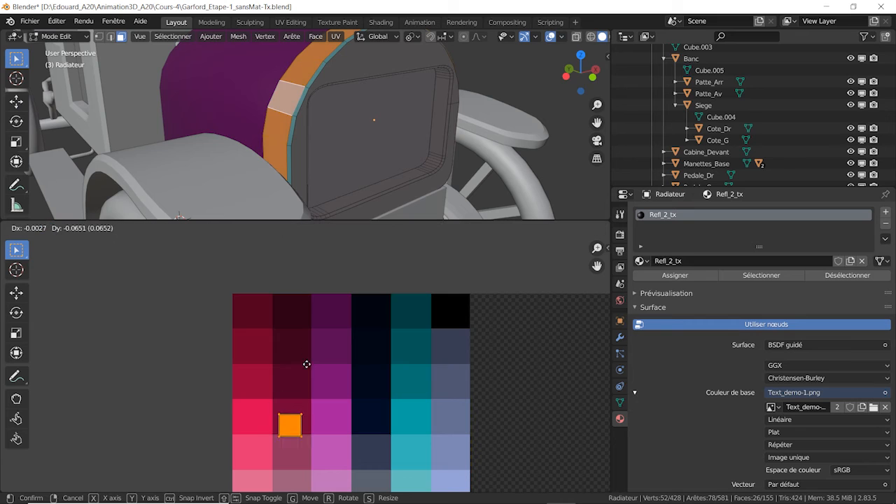
click(308, 353)
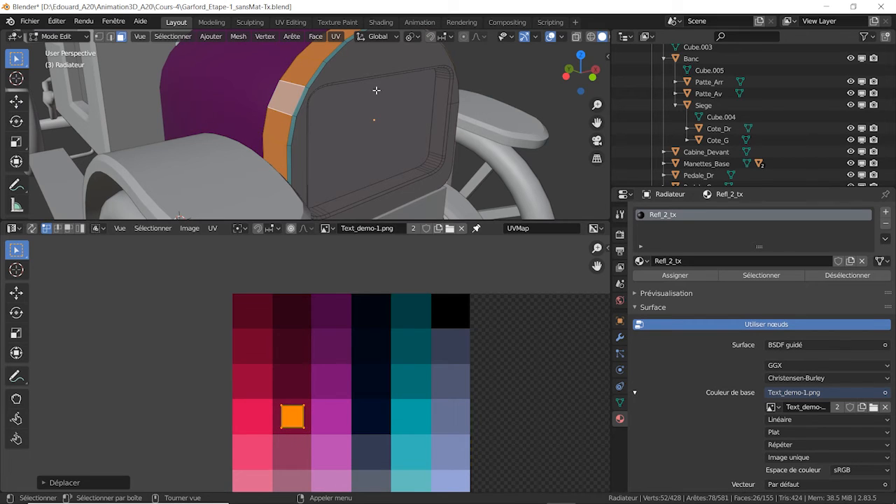
Step: Move the recessed front face's UVs to the light purple swatch in the third column, fifth row, and check the colors in Object Mode
click(354, 144)
key(g)
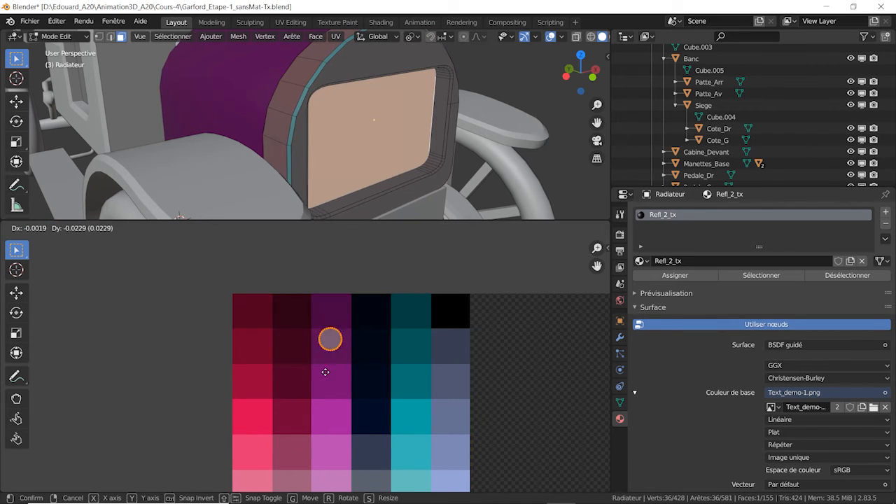
click(328, 479)
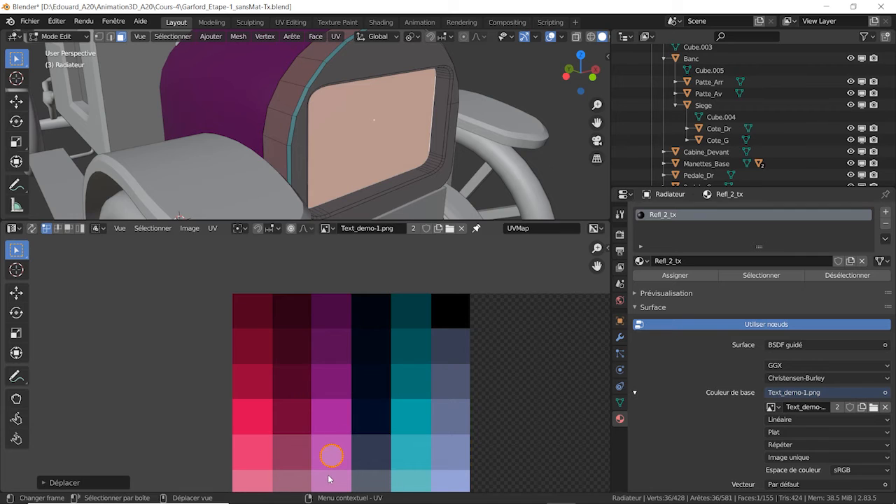
click(78, 36)
click(73, 51)
scroll(380, 150, down, 3)
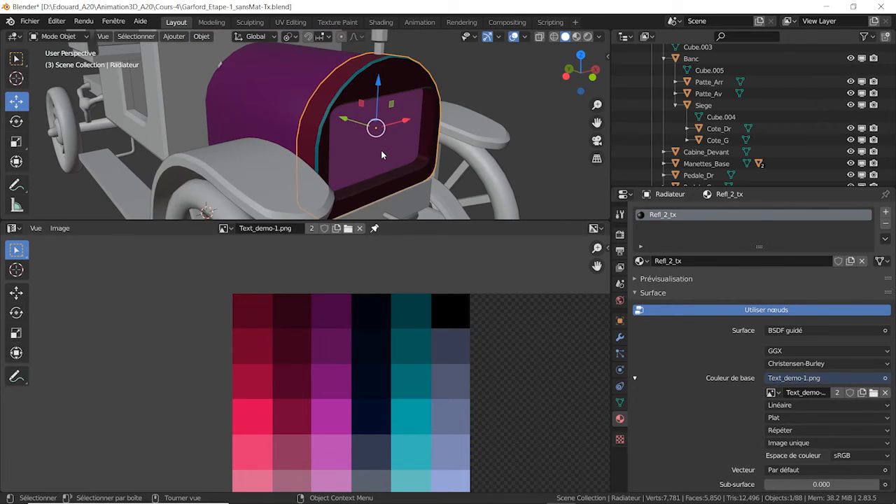
scroll(381, 150, down, 2)
middle_drag(381, 150, 353, 131)
scroll(349, 128, up, 4)
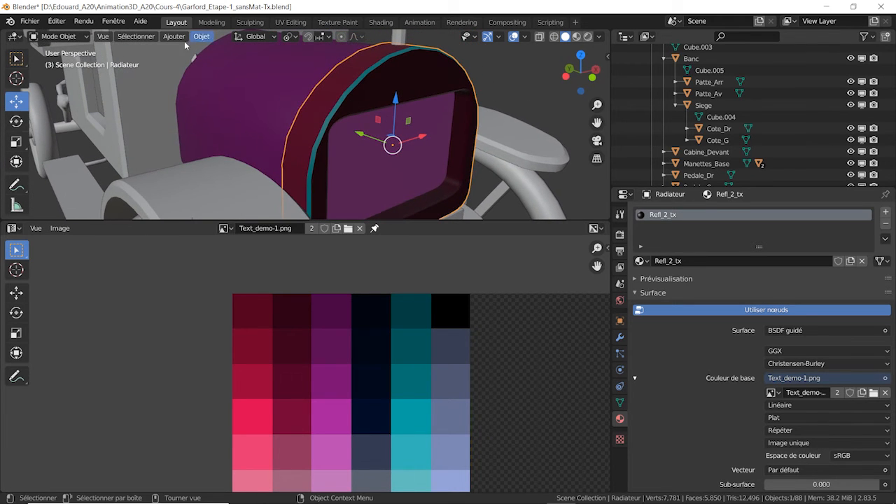
Step: In Edit Mode, move the UVs of the radiator's front frame faces to the crimson swatch in the second column, fourth row
click(63, 36)
click(109, 64)
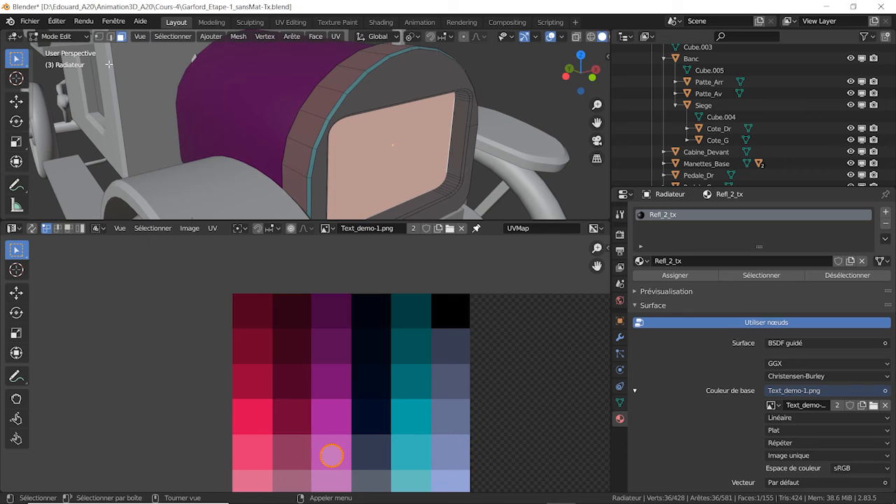
click(330, 90)
alt+click(467, 146)
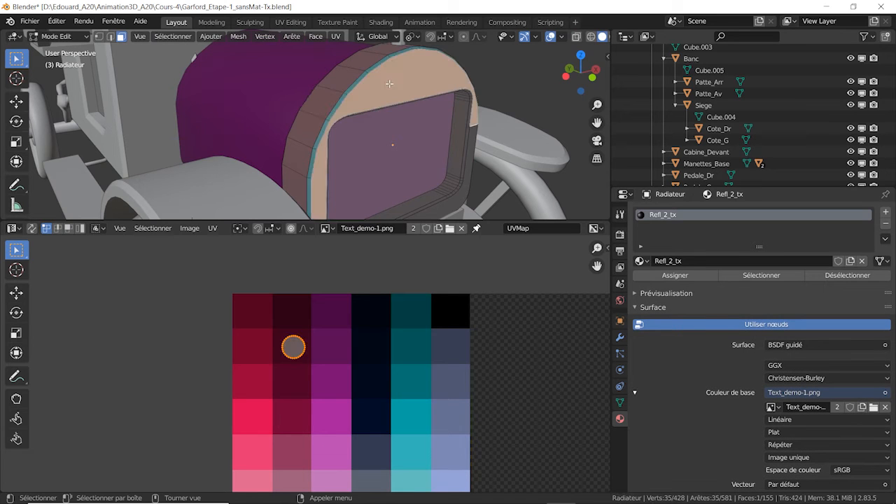
middle_drag(456, 180, 419, 203)
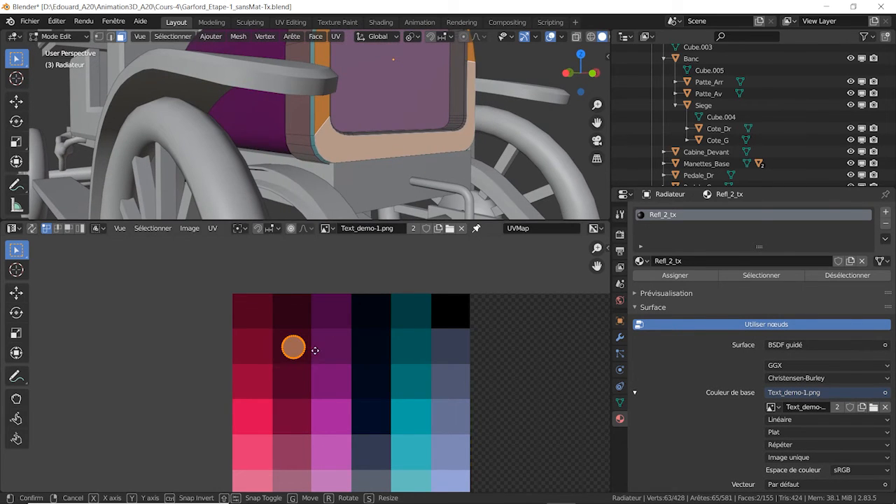
key(g)
click(312, 424)
Step: Move the UVs of the radiator's thin rear edge loop to the magenta swatch in the third column, fourth row, and check it in Object Mode
middle_drag(391, 53, 425, 76)
scroll(371, 105, up, 3)
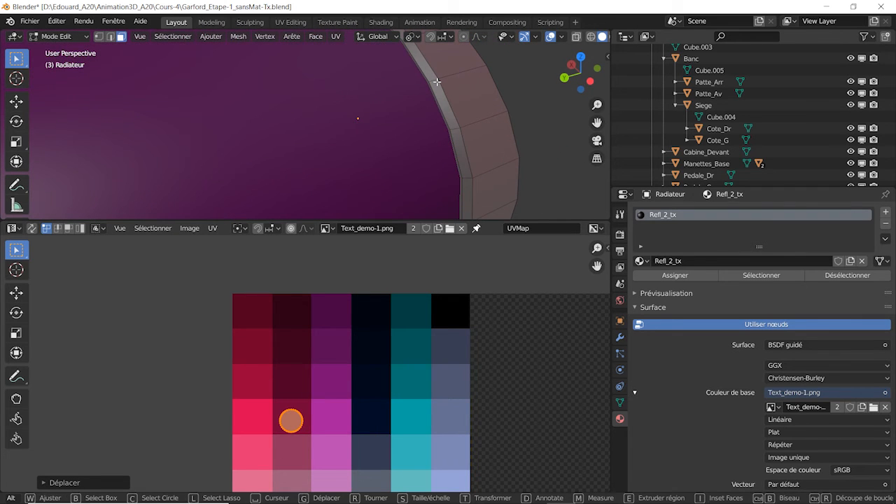
alt+click(436, 82)
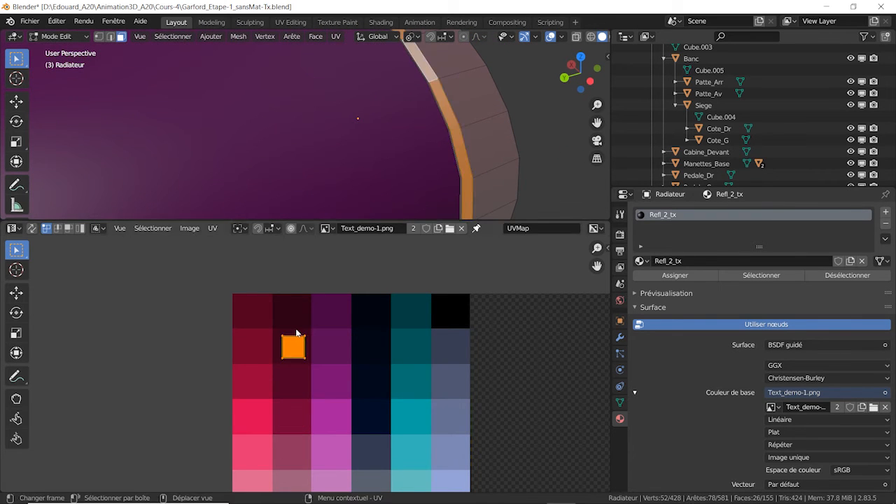
key(g)
click(335, 399)
click(59, 36)
click(70, 50)
scroll(346, 91, down, 7)
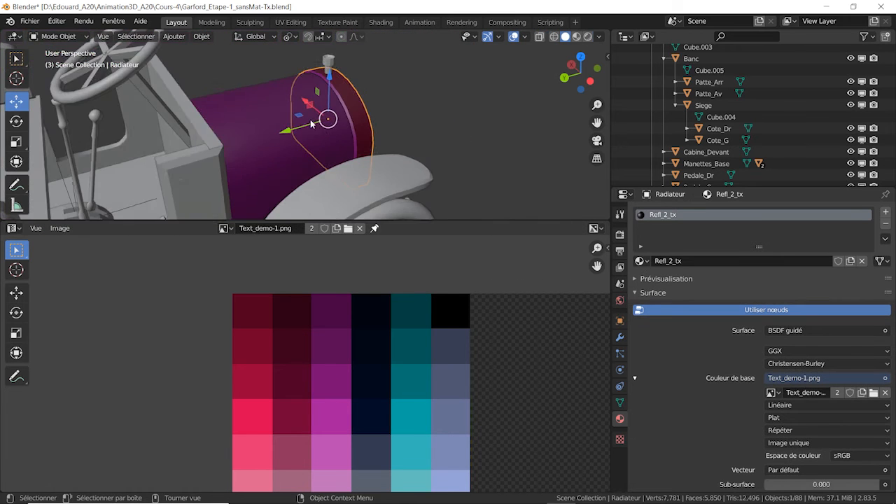
middle_drag(305, 105, 315, 138)
scroll(229, 118, up, 3)
scroll(316, 136, up, 1)
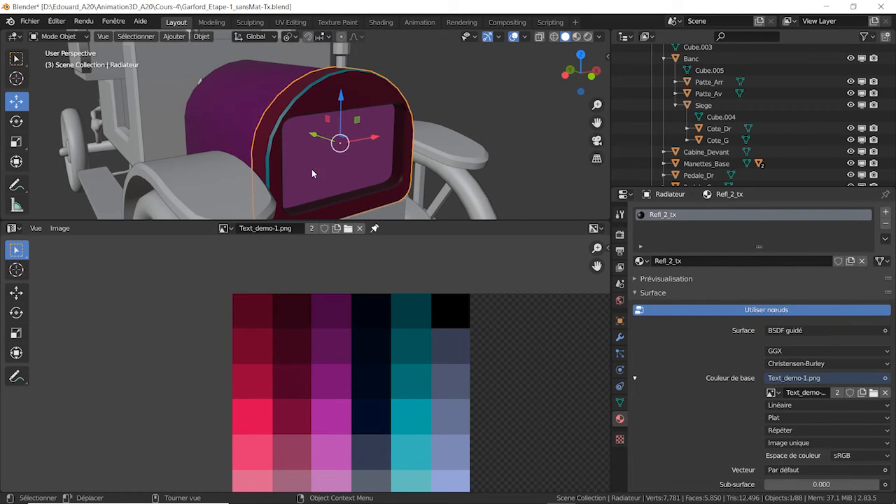
Step: In Edit Mode, move the recessed front face's UVs to the teal area of the fifth column, and check the radiator in Object Mode
click(83, 38)
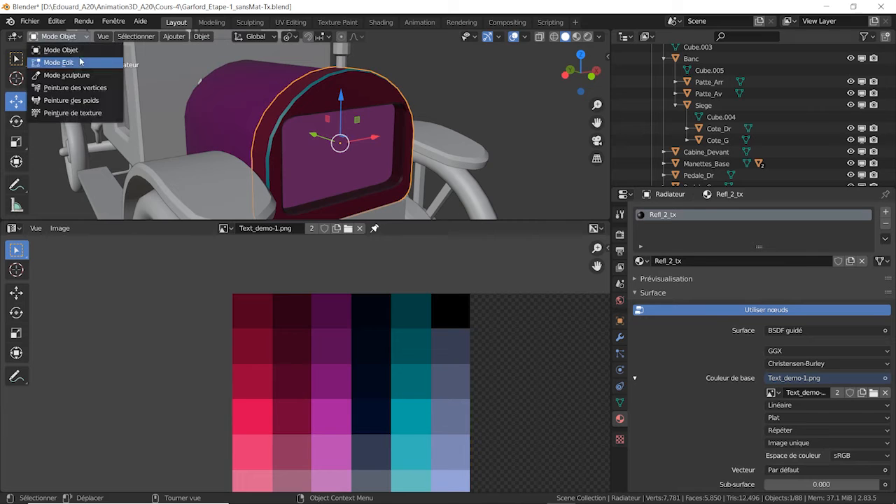
click(59, 62)
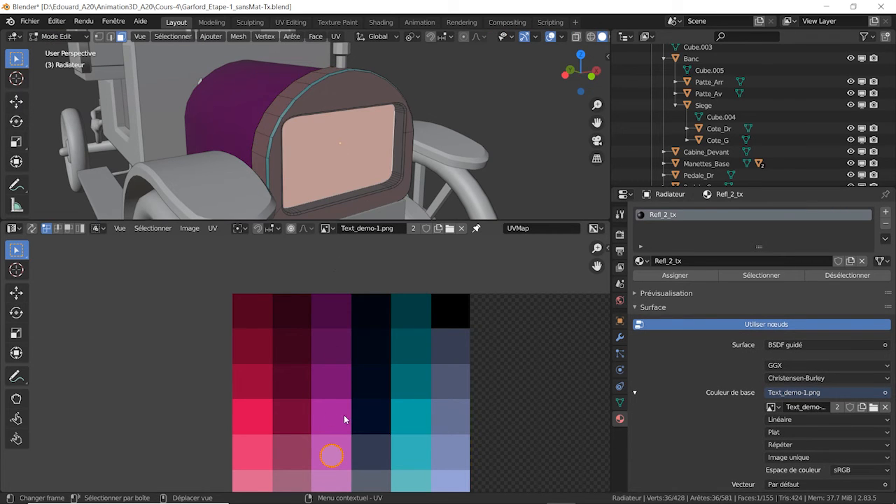
key(g)
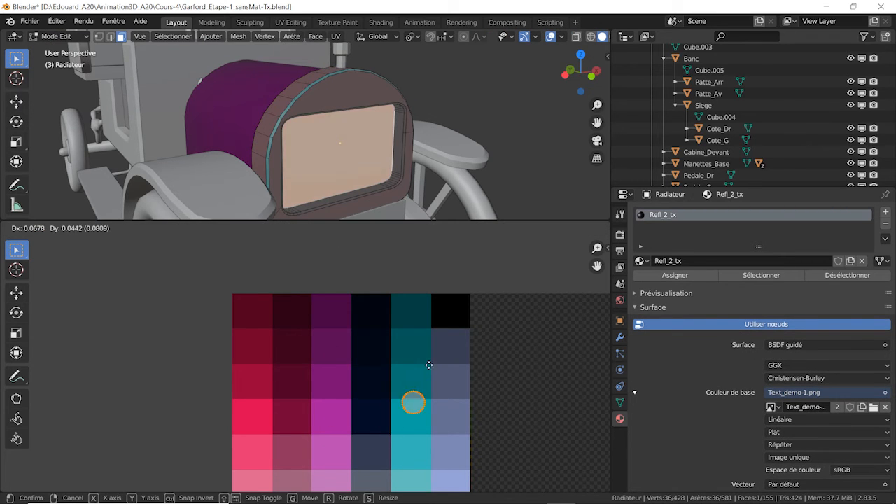
click(429, 367)
key(Tab)
middle_drag(451, 128, 392, 138)
scroll(363, 133, up, 3)
scroll(364, 133, down, 1)
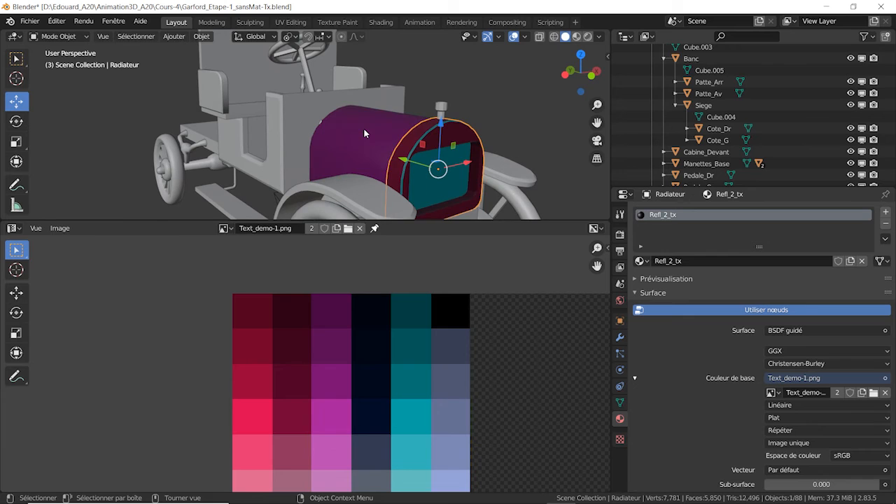
Step: Select Cabine_Devant, both doors, Cote_G and Cote_Dr together, with Cote_Dr active, and assign the existing Refl_1_tx material
click(294, 110)
middle_drag(294, 111, 336, 135)
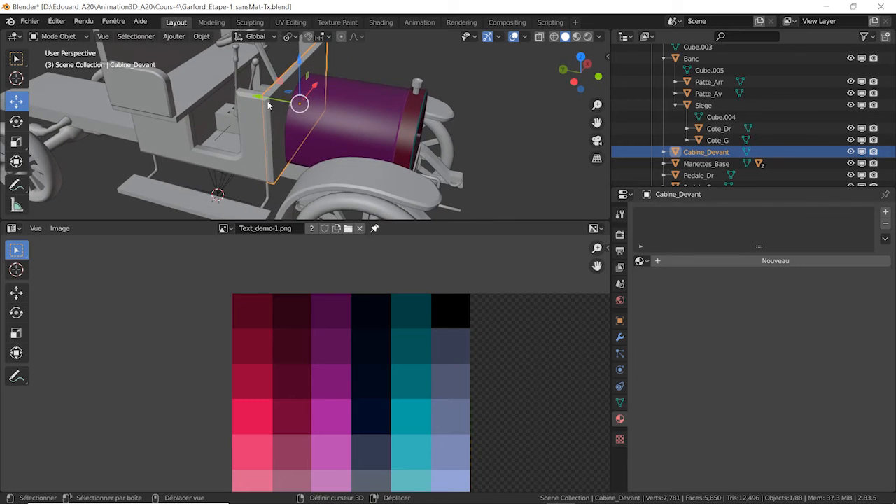
shift+middle_drag(282, 110, 332, 138)
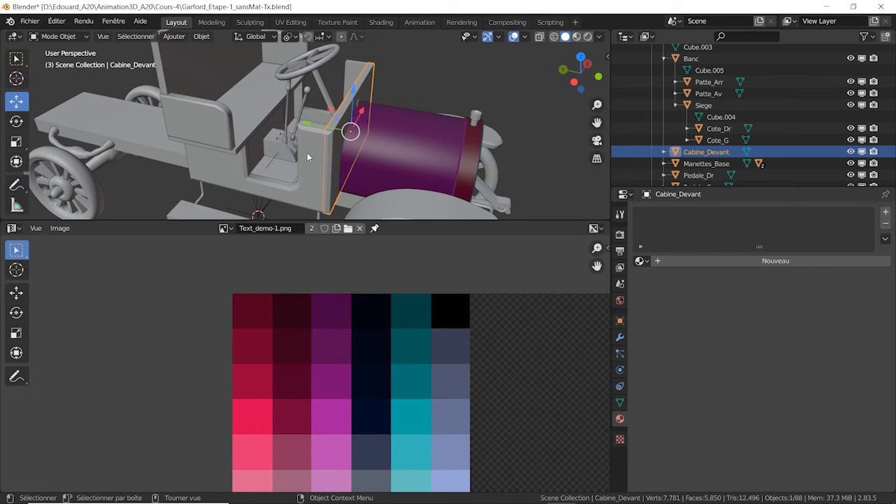
shift+click(310, 159)
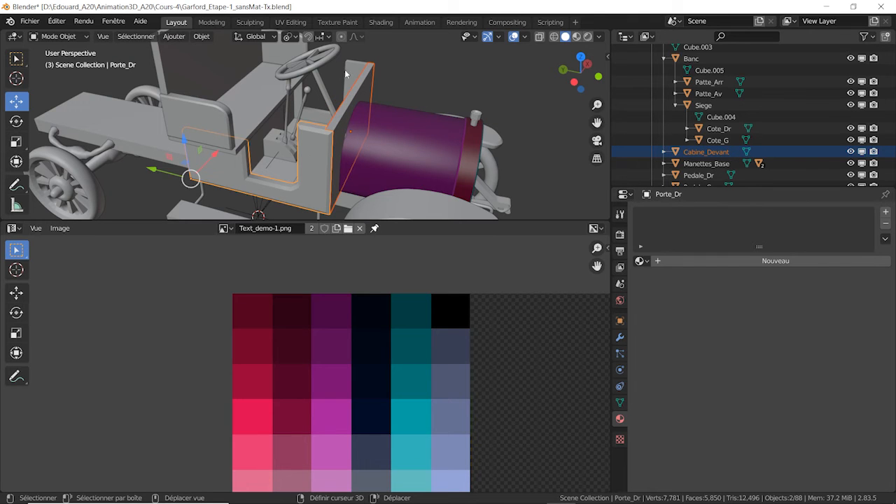
shift+click(285, 54)
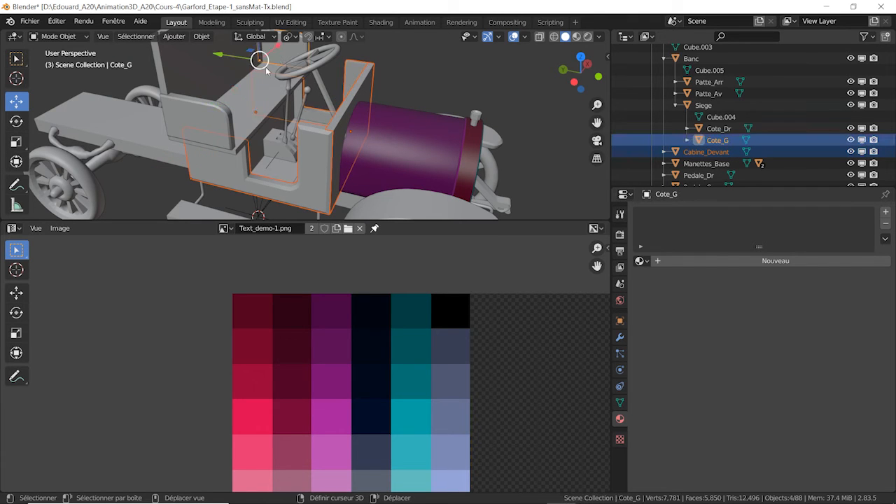
shift+click(210, 119)
middle_drag(288, 138, 282, 119)
scroll(303, 134, down, 2)
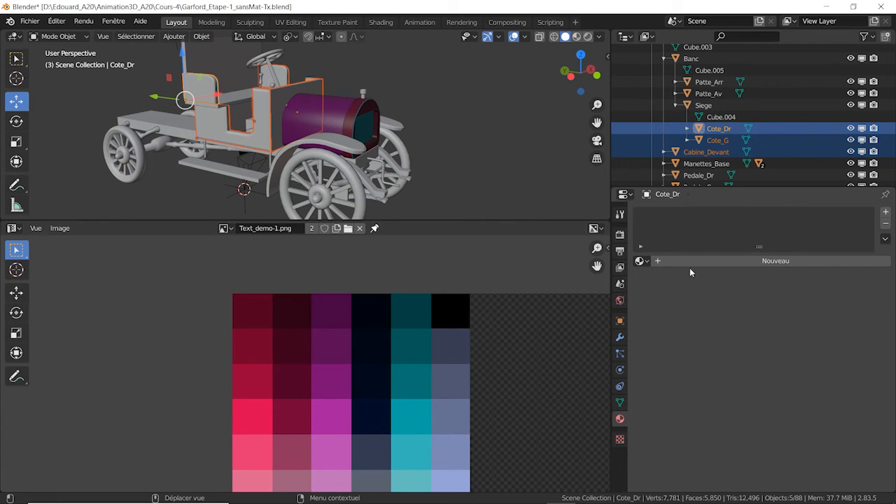
click(639, 261)
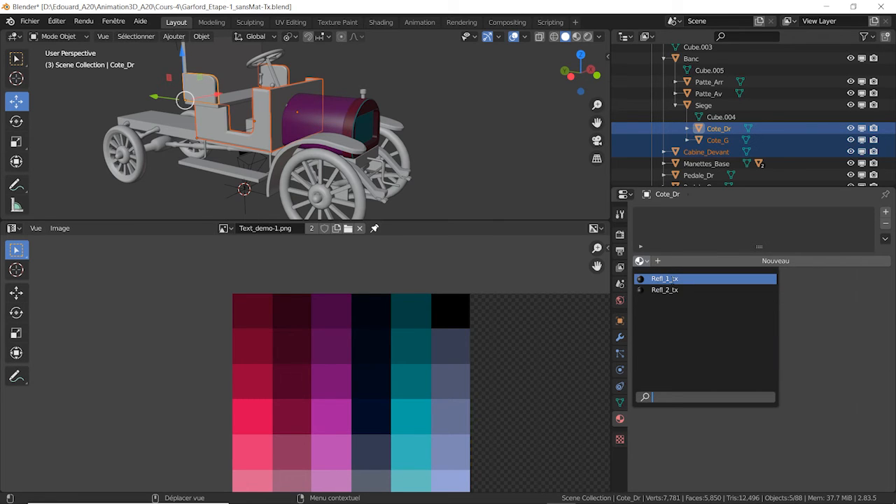
click(664, 279)
middle_drag(449, 105, 448, 137)
scroll(327, 132, up, 4)
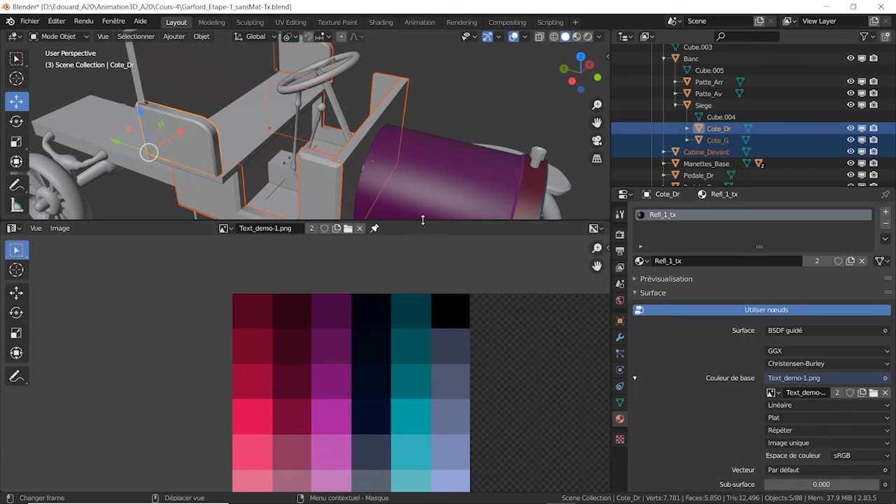
Step: Enlarge the 3D viewport and assign the Refl_1_tx material to Cote_G and Porte_Dr individually
drag(429, 284, 429, 304)
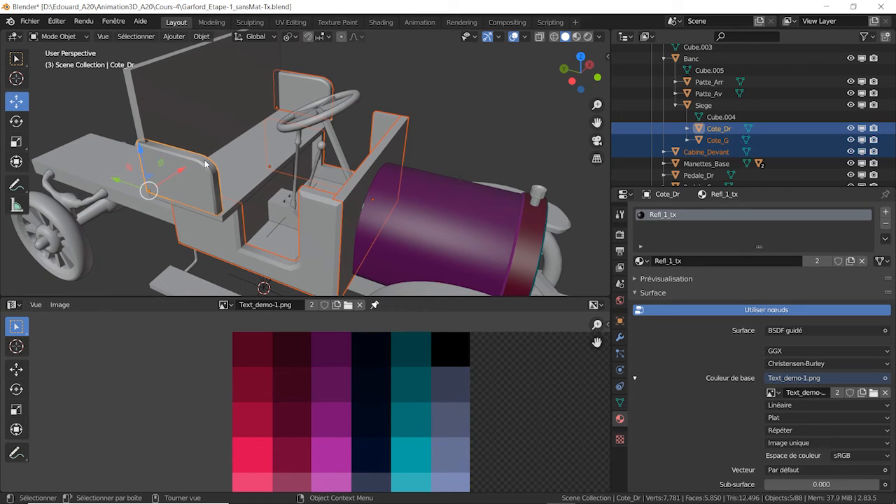
click(314, 84)
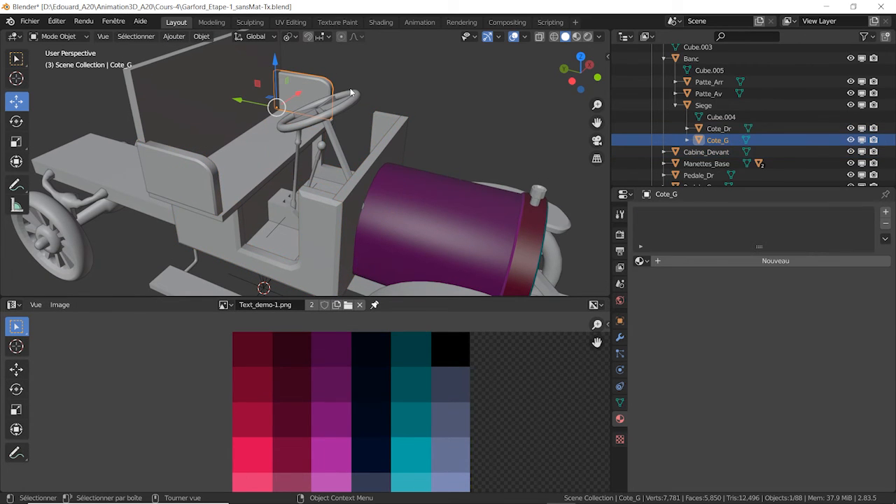
click(641, 260)
click(664, 279)
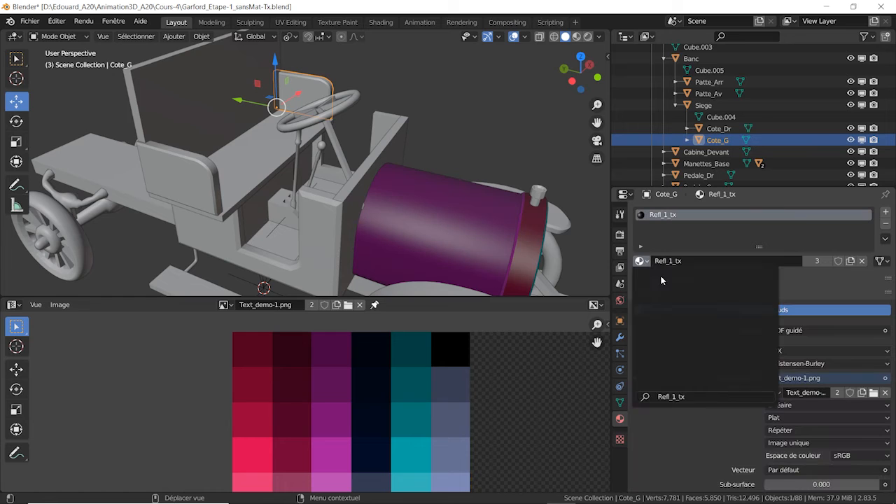
click(225, 237)
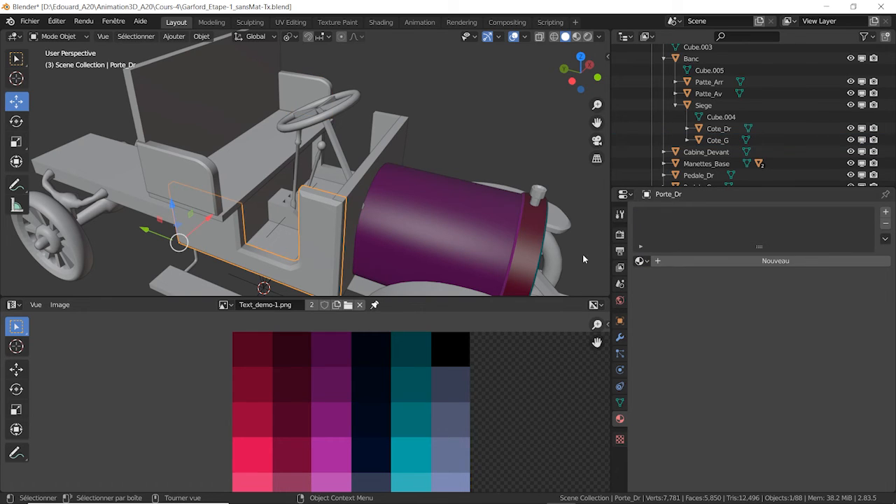
click(641, 260)
click(665, 289)
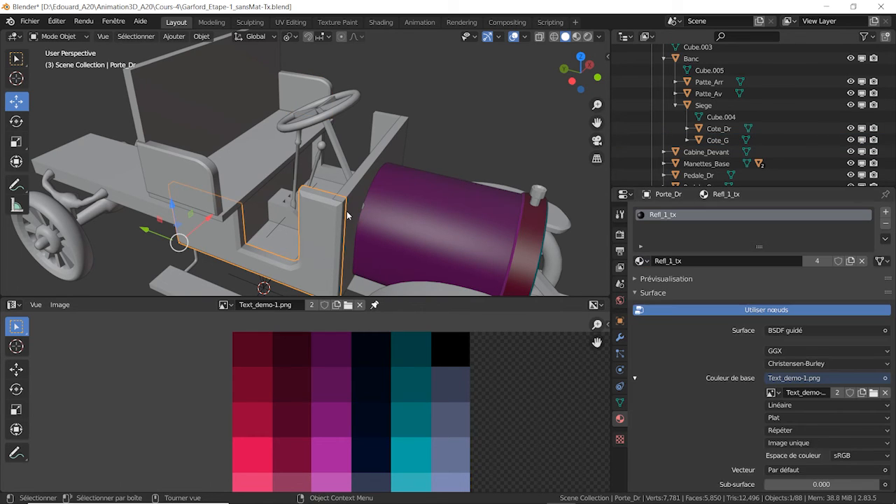
Step: Assign the Refl_1_tx material to the Cabine_Devant panel and the Porte_G door
click(360, 185)
click(641, 261)
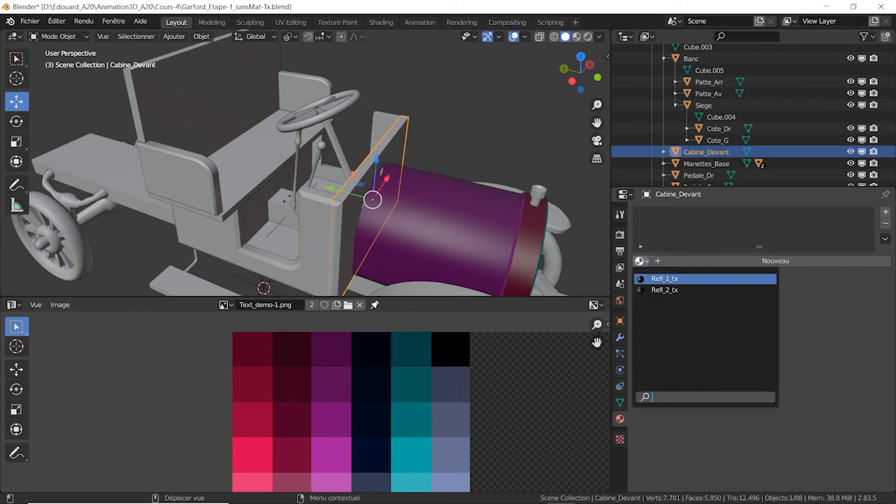
click(664, 279)
click(391, 124)
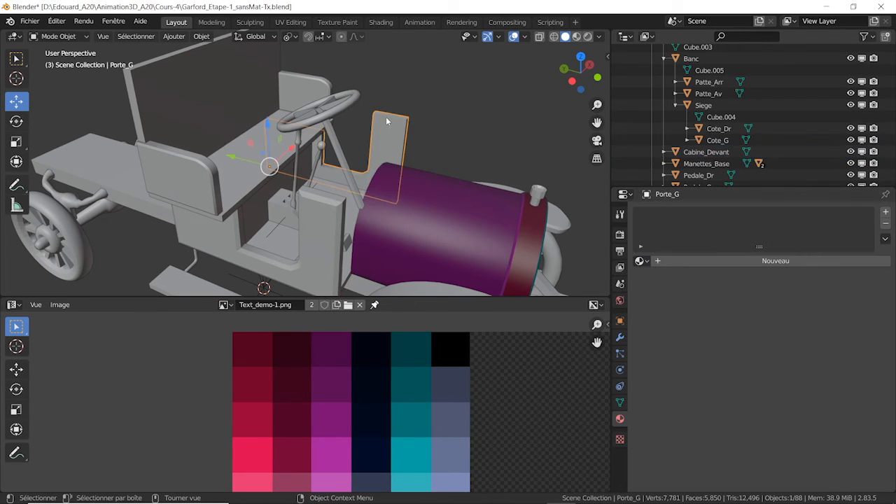
click(641, 261)
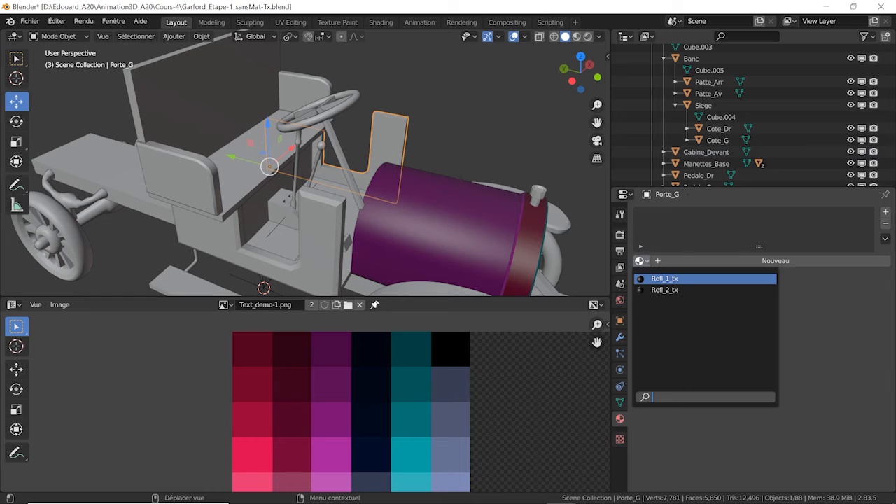
click(671, 278)
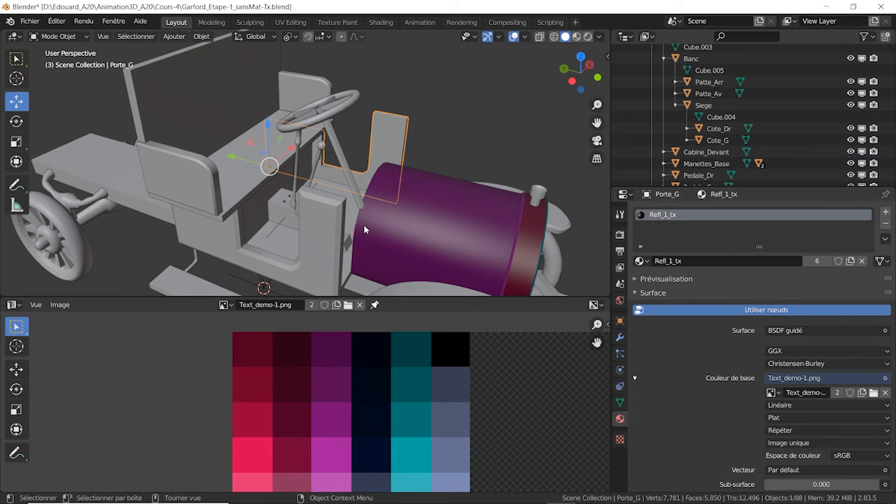
Step: Select both doors, both seat sides and Cabine_Devant together, and select all their faces in Edit Mode
shift+click(329, 218)
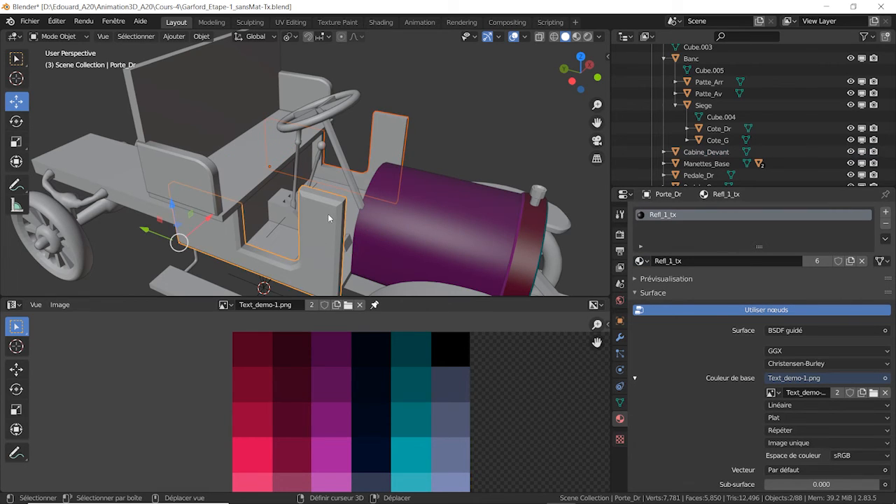
shift+click(199, 170)
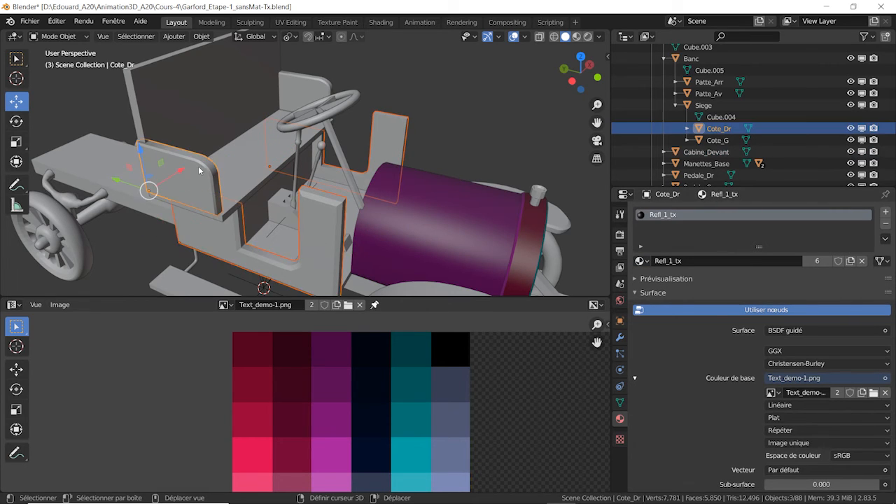
shift+click(297, 83)
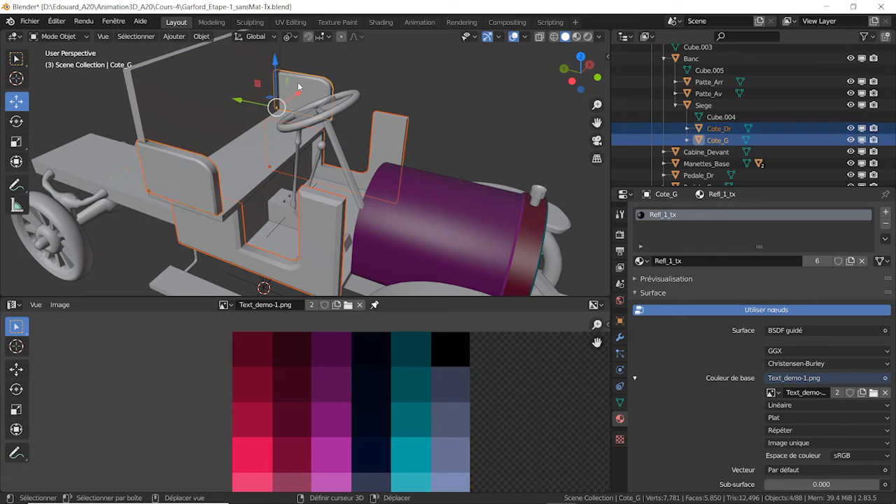
shift+click(392, 140)
scroll(413, 212, down, 4)
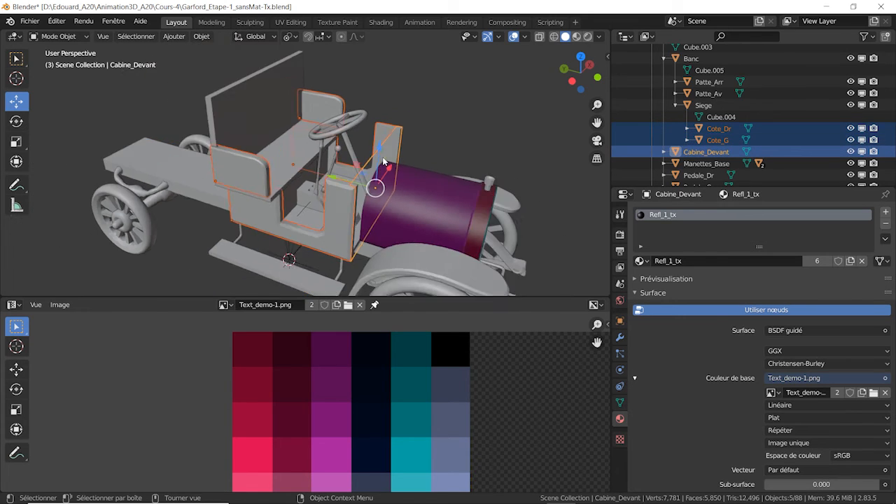
middle_drag(402, 200, 361, 158)
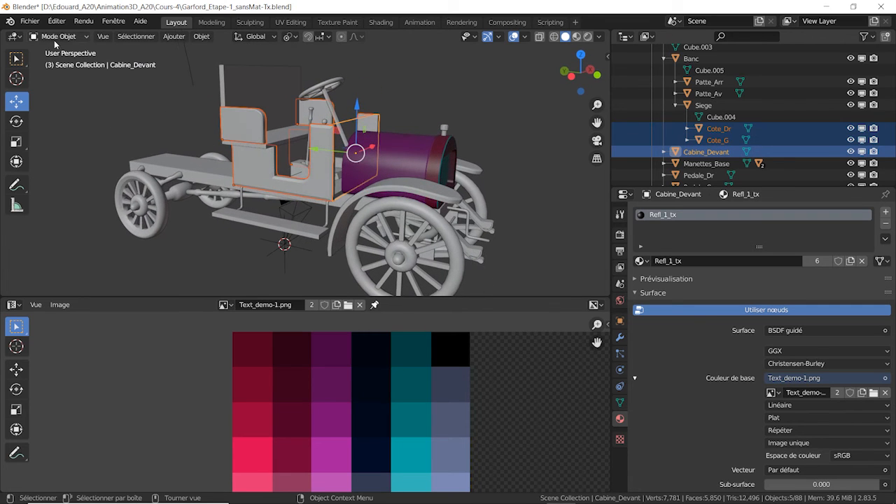
click(57, 38)
click(59, 62)
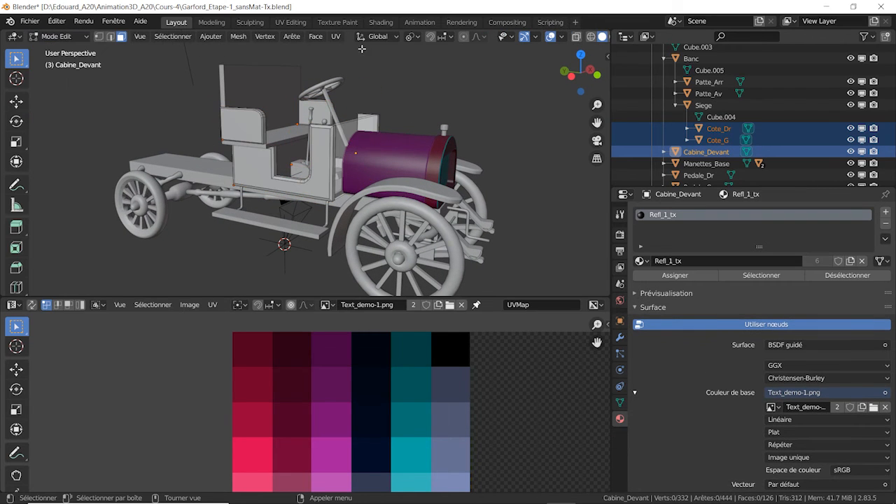
key(a)
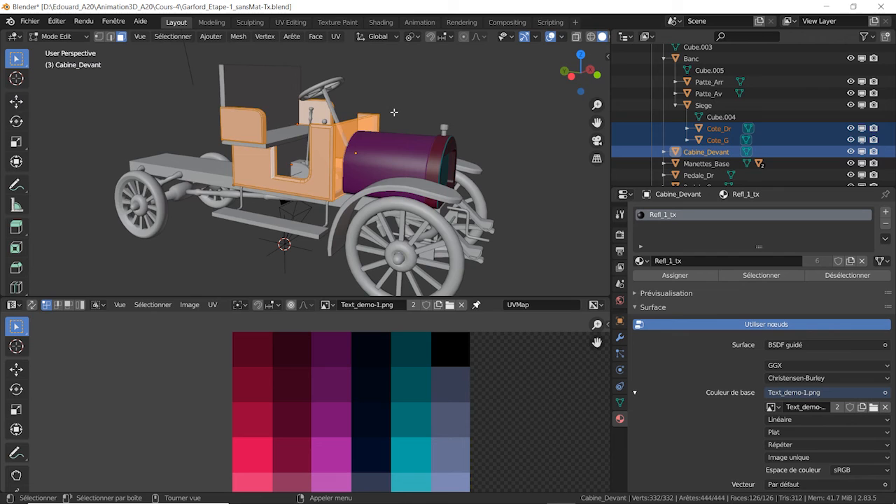
Step: Reset the UVs of all the cab panels' faces and try scaling them down in the UV editor
click(336, 39)
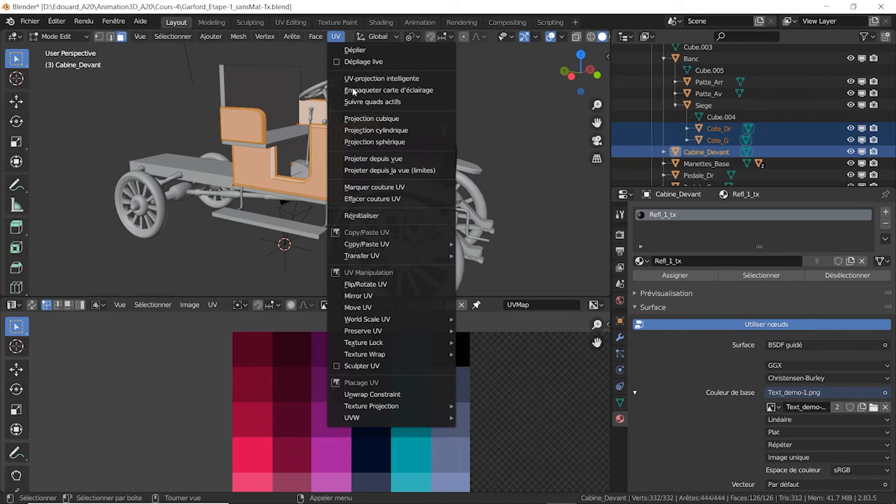
click(370, 216)
scroll(387, 412, down, 5)
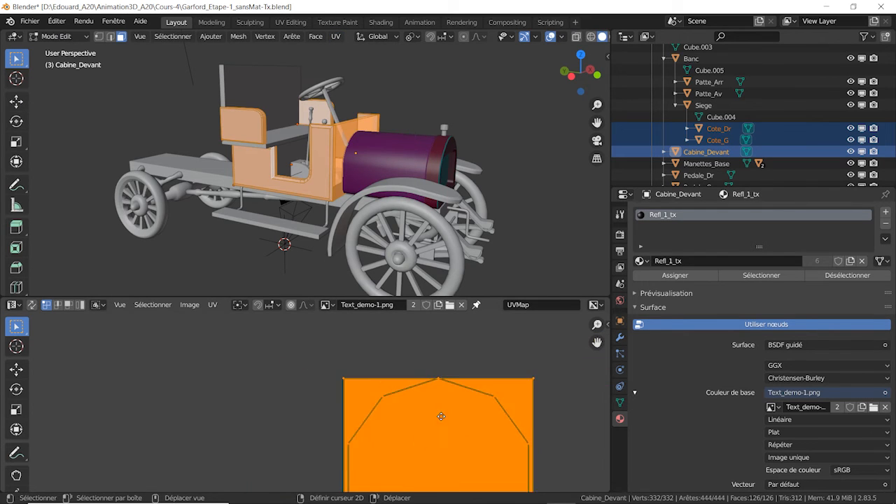
key(s)
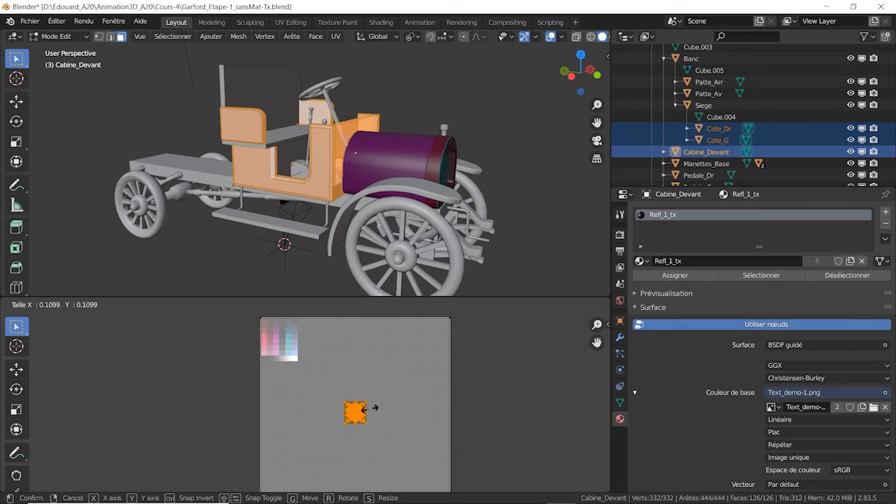
right_click(364, 410)
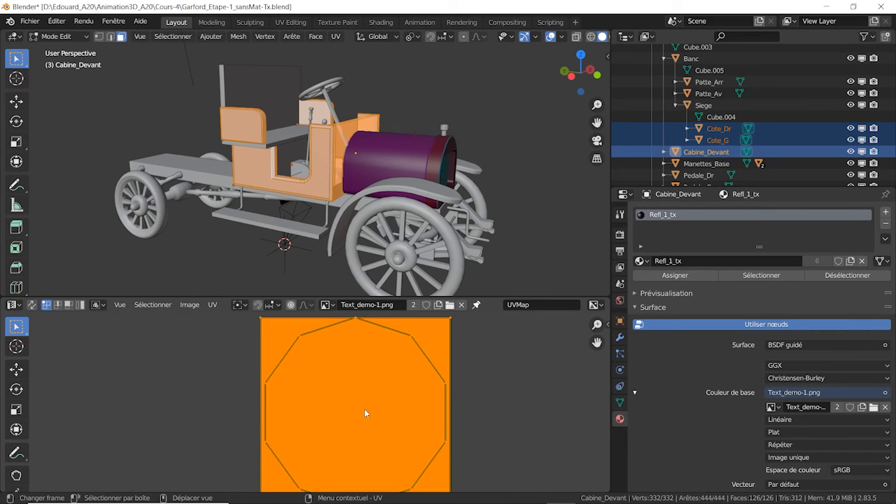
Step: Shrink the cab panels' UVs and move them onto the color swatches in the corner of the Text_demo-1.png texture
key(s)
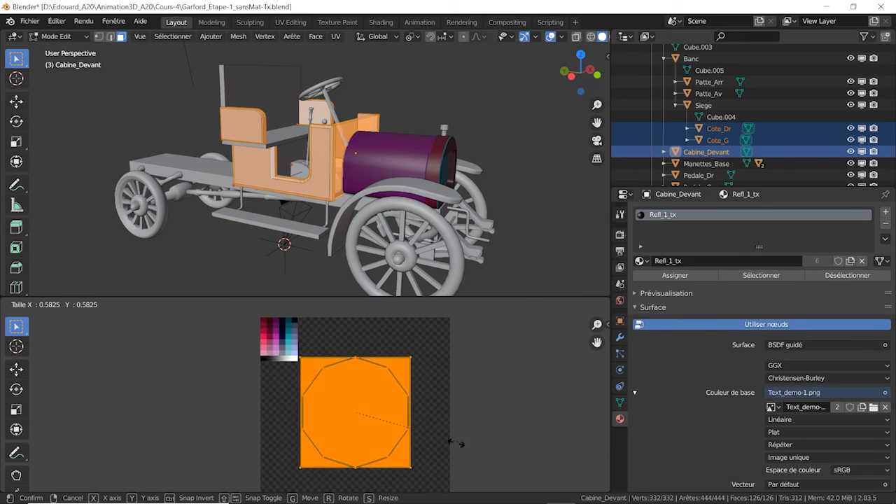
click(360, 422)
key(g)
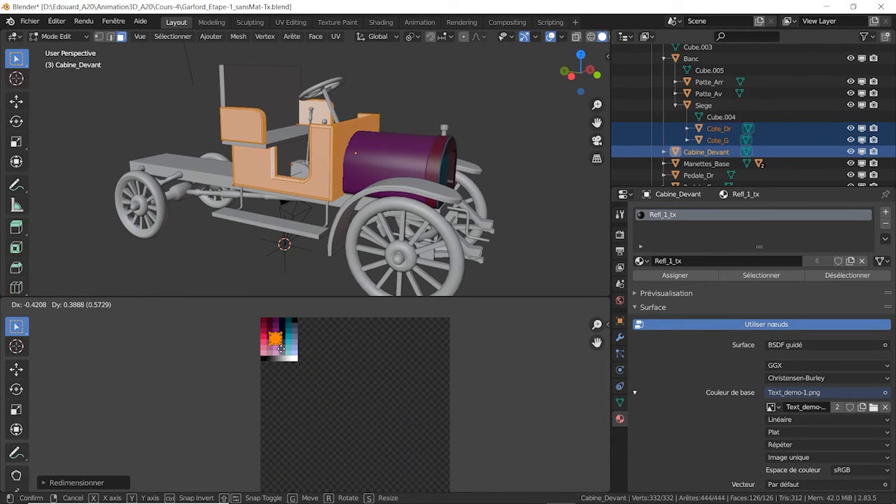
click(280, 350)
scroll(280, 351, up, 5)
scroll(281, 350, up, 2)
middle_drag(281, 350, 379, 450)
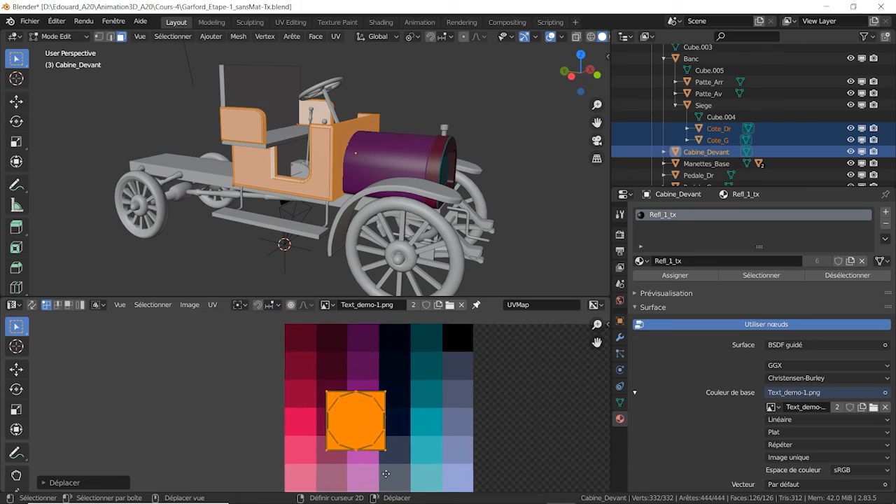
Step: Shrink the cab panels' UVs further to fit inside the purple swatch in the third row, and return to Object Mode
key(s)
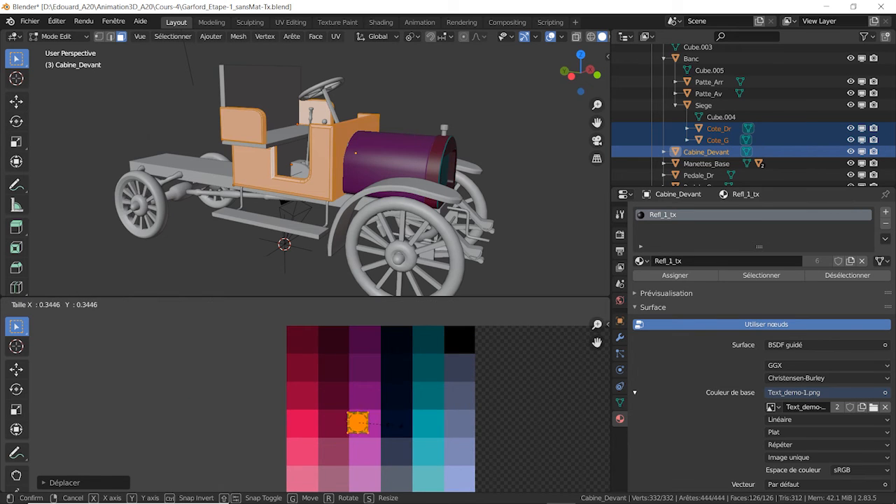
click(386, 424)
key(g)
click(391, 400)
middle_drag(346, 105, 378, 170)
scroll(346, 128, up, 4)
click(79, 38)
click(70, 46)
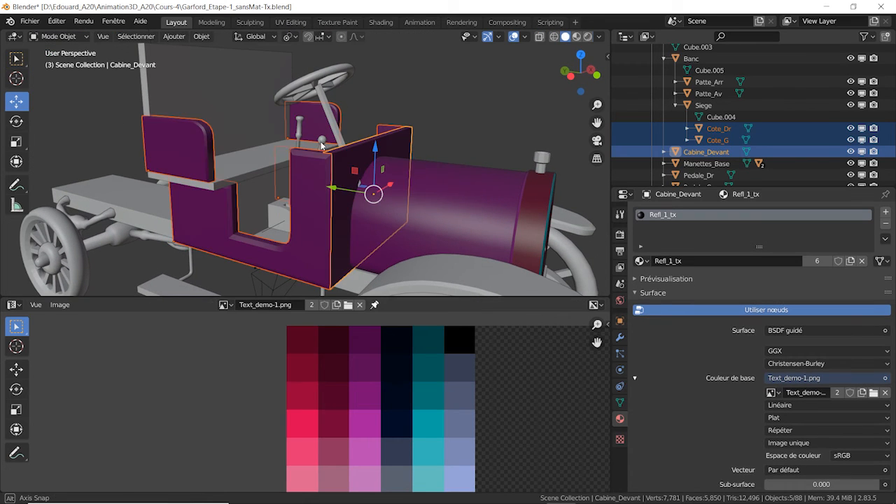
Step: In Edit Mode, clear the selection and select the beveled border face loops of the near door and near seat side
middle_drag(280, 140, 311, 151)
scroll(302, 151, up, 3)
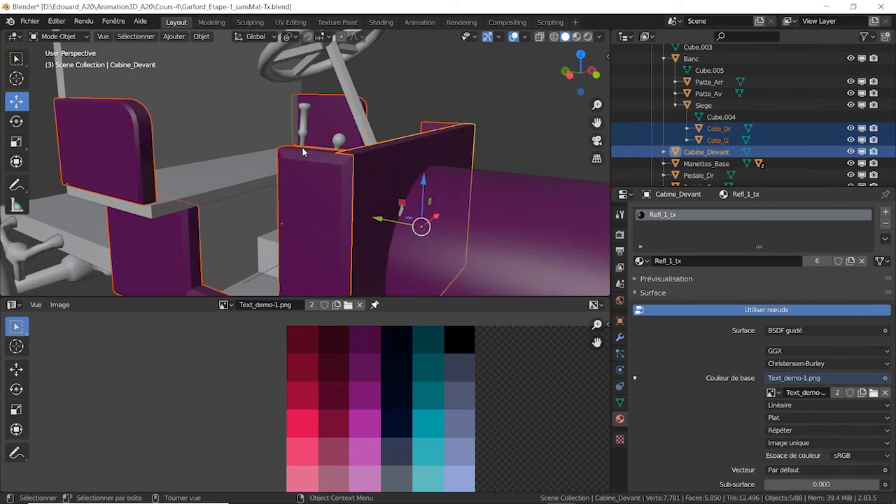
click(59, 36)
click(68, 63)
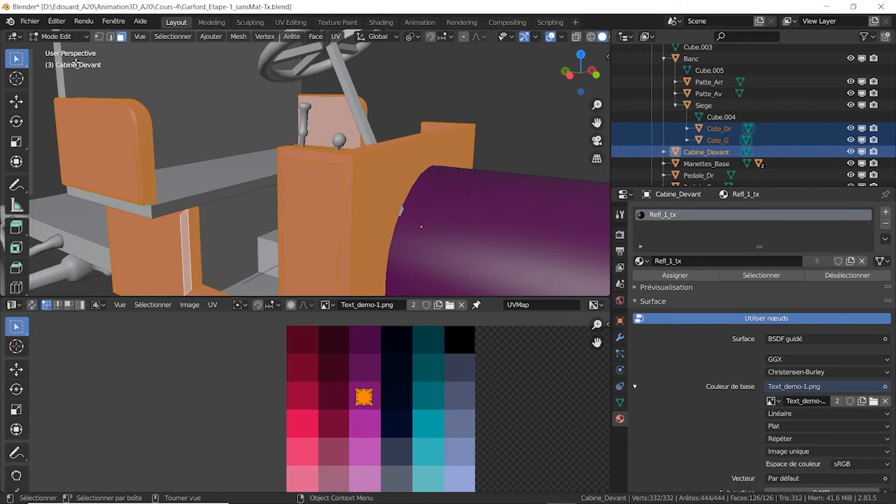
key(alt+a)
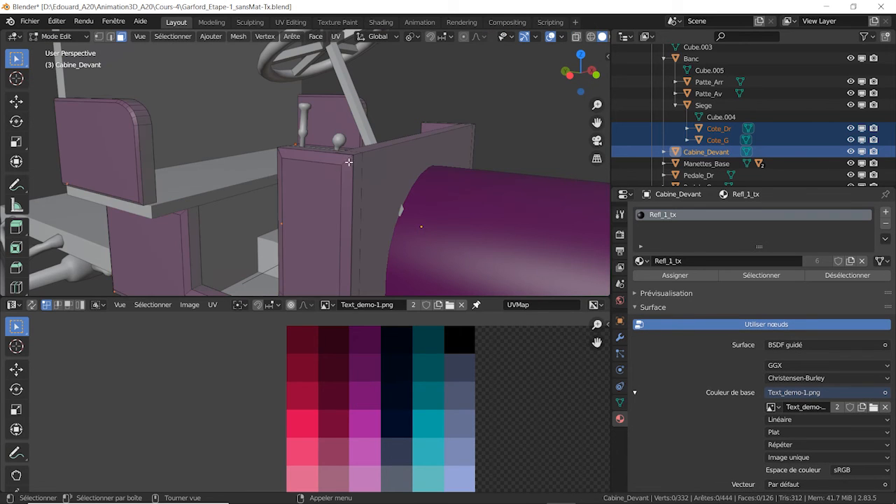
alt+click(346, 159)
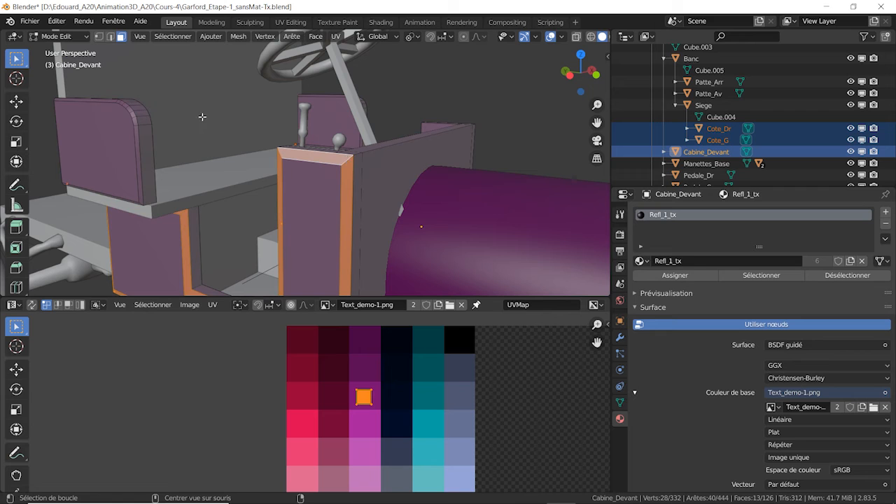
alt+shift+click(134, 118)
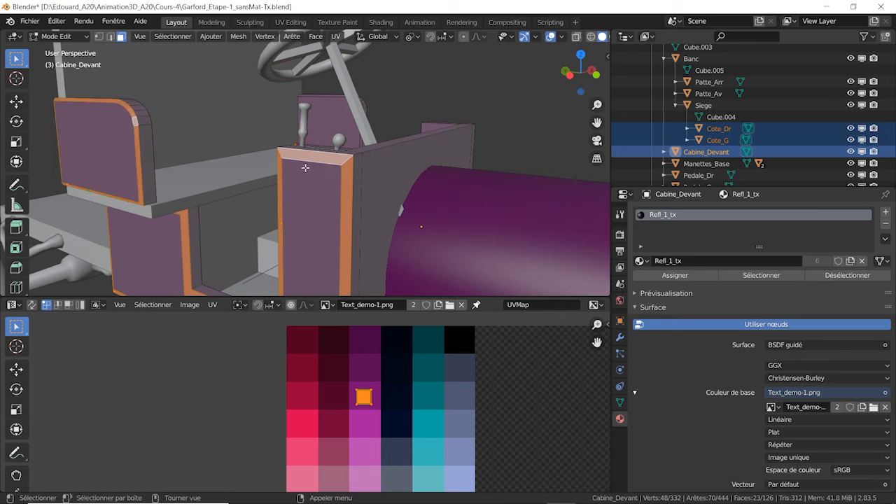
Step: Add the beveled border face loops of the opposite door and seat side to the selection
middle_drag(305, 168, 112, 163)
scroll(226, 164, down, 3)
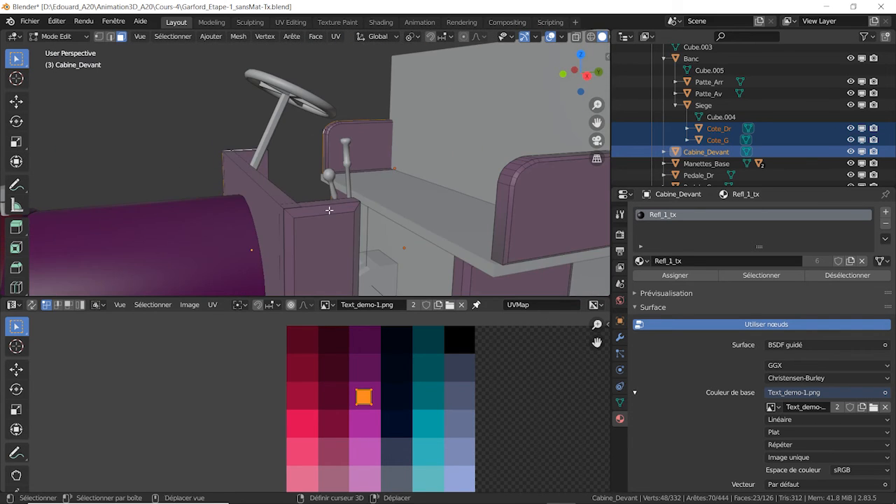
middle_drag(329, 210, 242, 148)
alt+shift+click(280, 143)
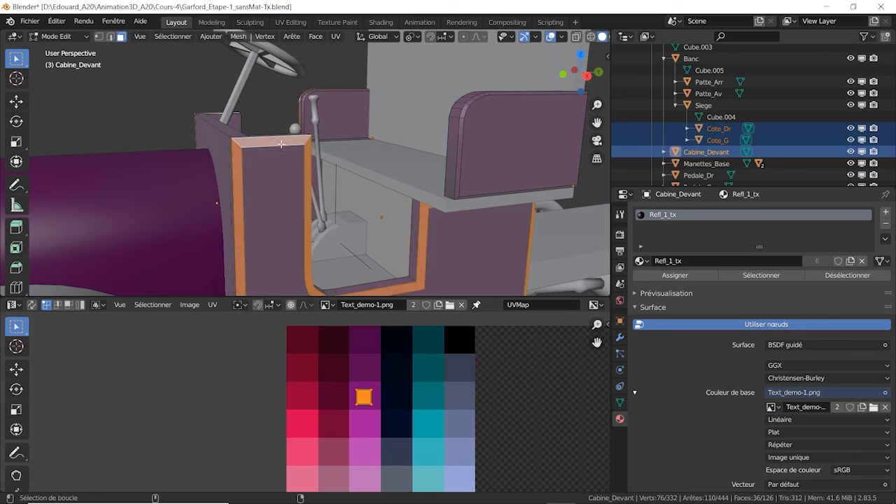
alt+shift+click(465, 109)
Step: Move the border faces' UVs onto the bright teal swatch in the fourth row, and return to Object Mode
middle_drag(455, 123, 403, 152)
scroll(403, 152, up, 4)
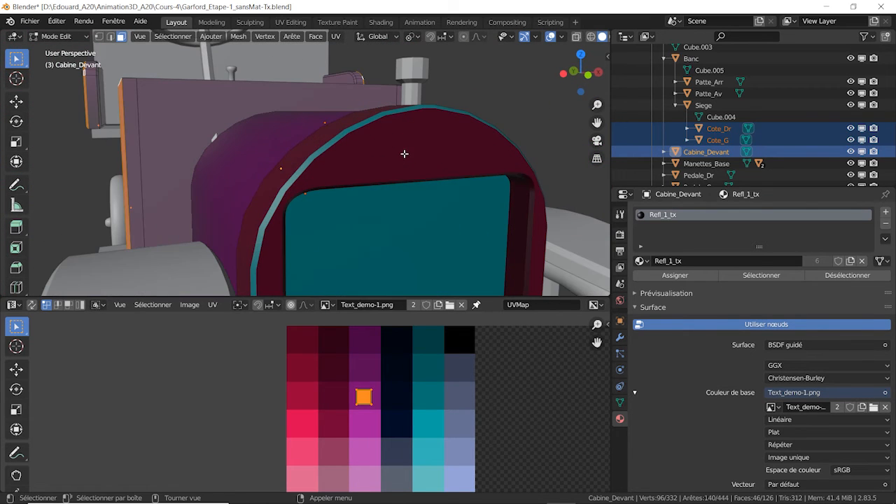
scroll(413, 129, down, 5)
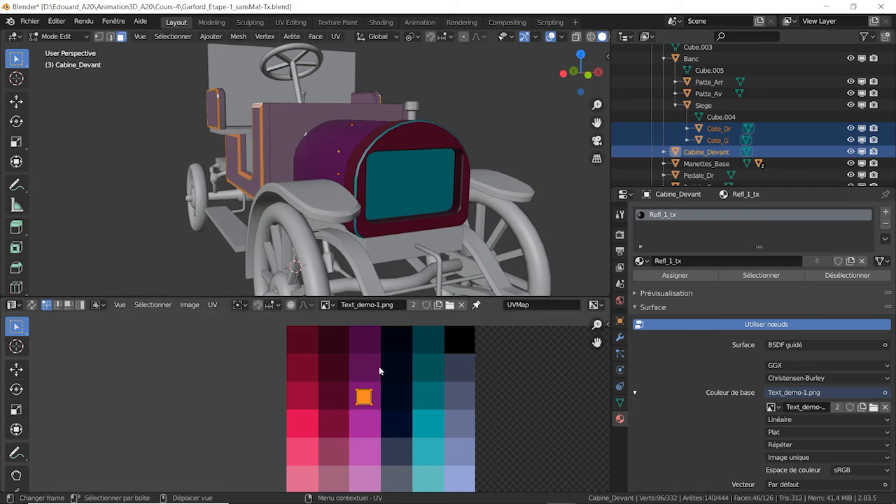
key(g)
click(441, 401)
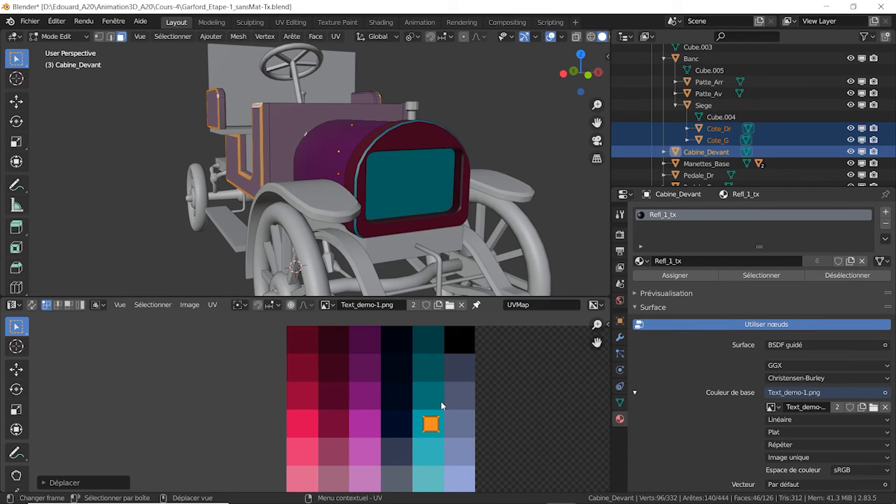
middle_drag(308, 128, 329, 140)
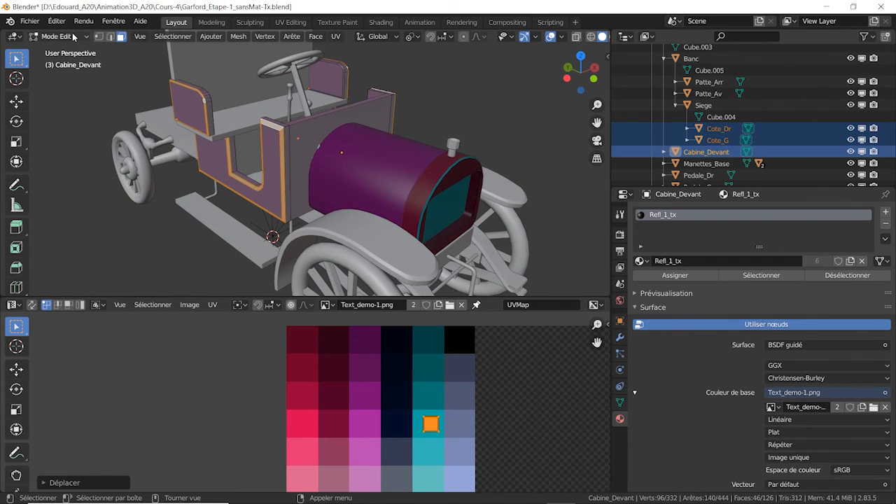
key(Tab)
middle_drag(251, 111, 374, 191)
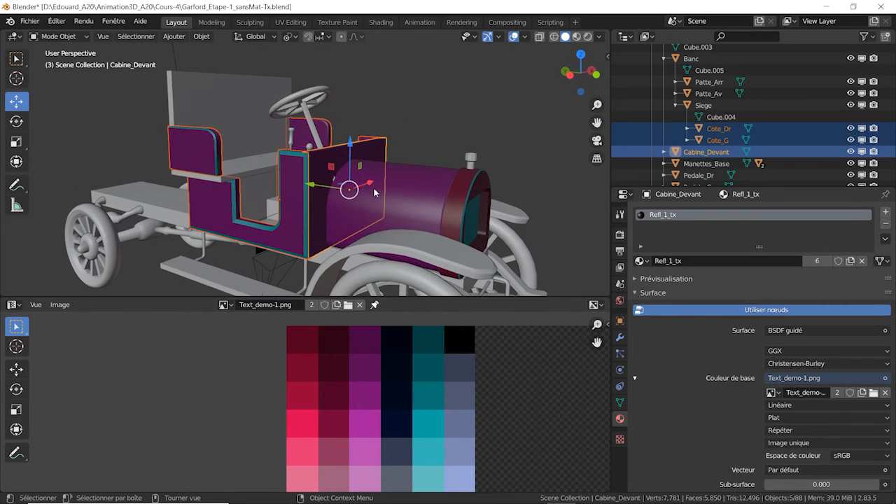
Step: Assign the Refl_1_tx material to the Siege seat and the Banc backrest individually
click(259, 167)
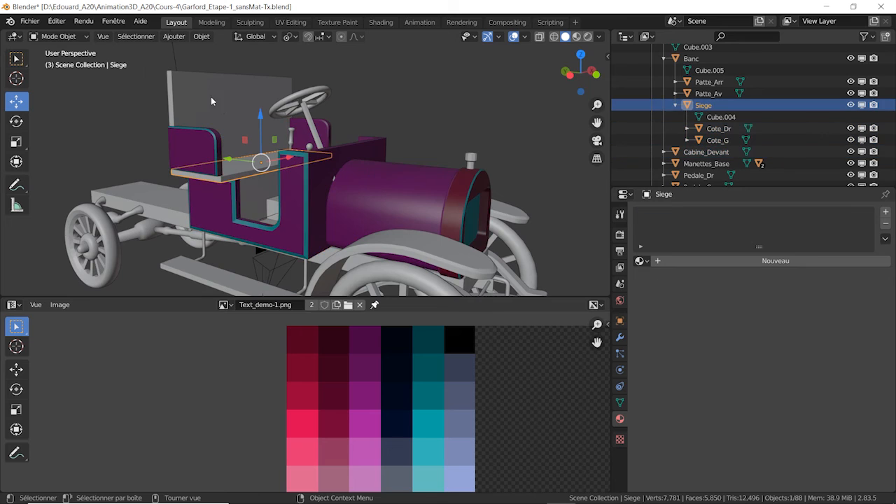
click(640, 261)
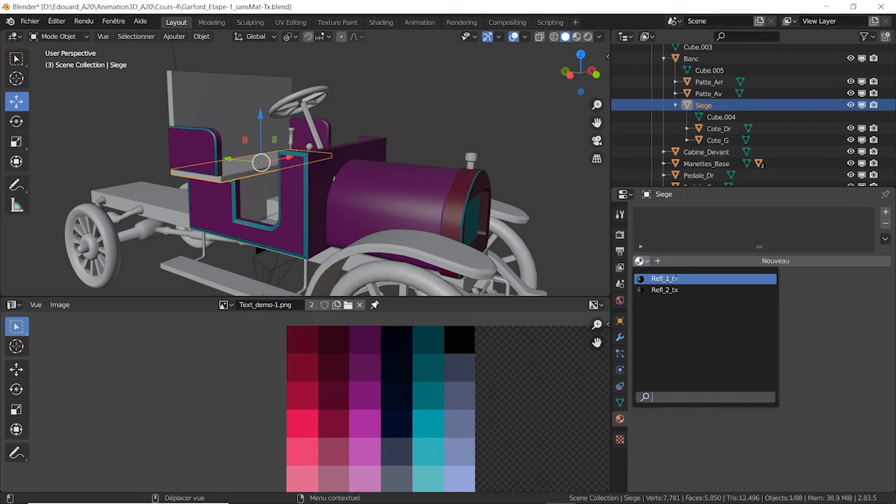
click(664, 279)
click(222, 91)
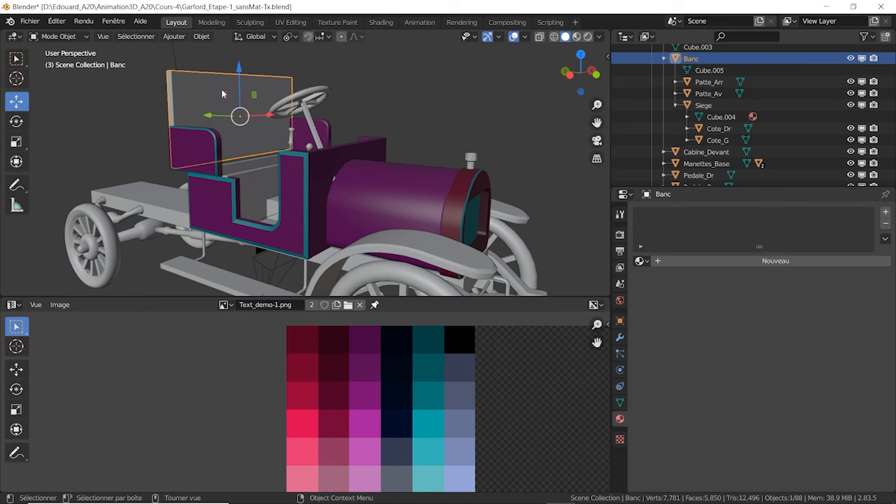
click(642, 260)
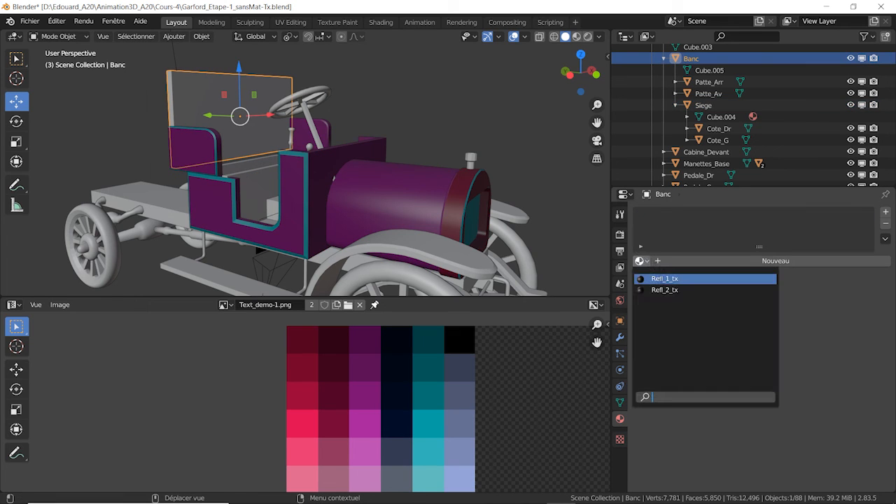
key(Return)
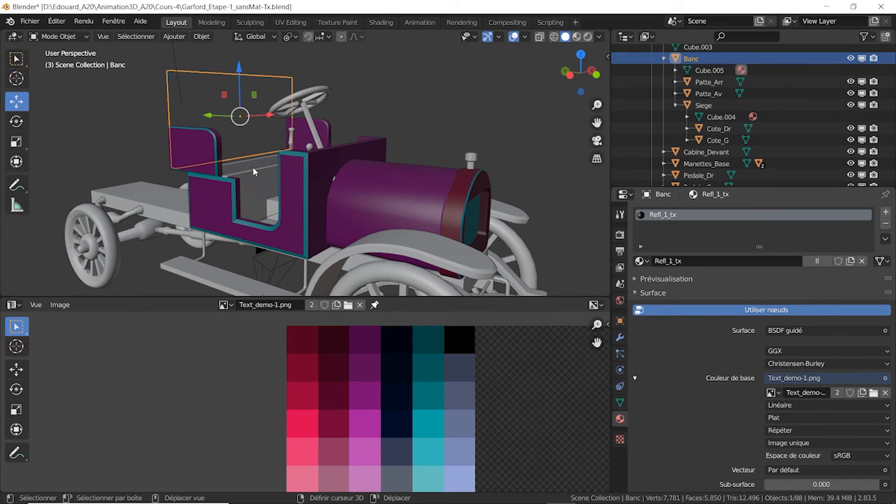
Step: Select Siege and Banc together in Edit Mode and reset the UVs of all their faces
click(253, 167)
click(72, 36)
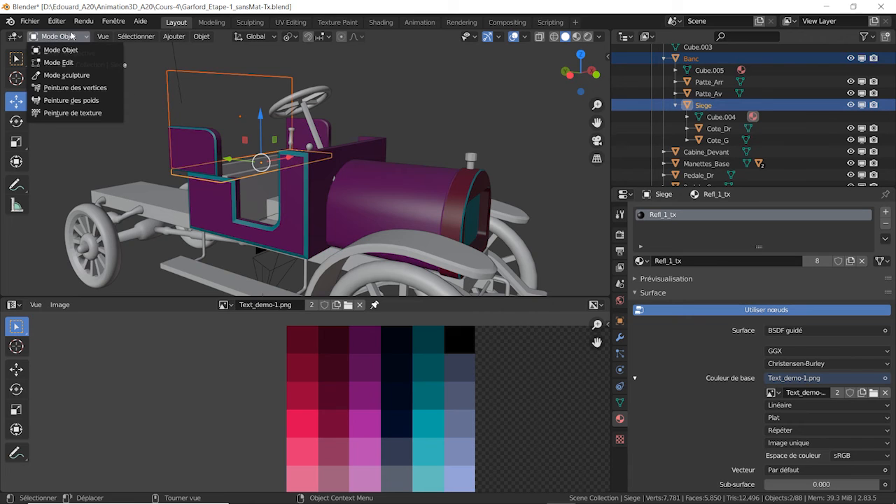
click(58, 62)
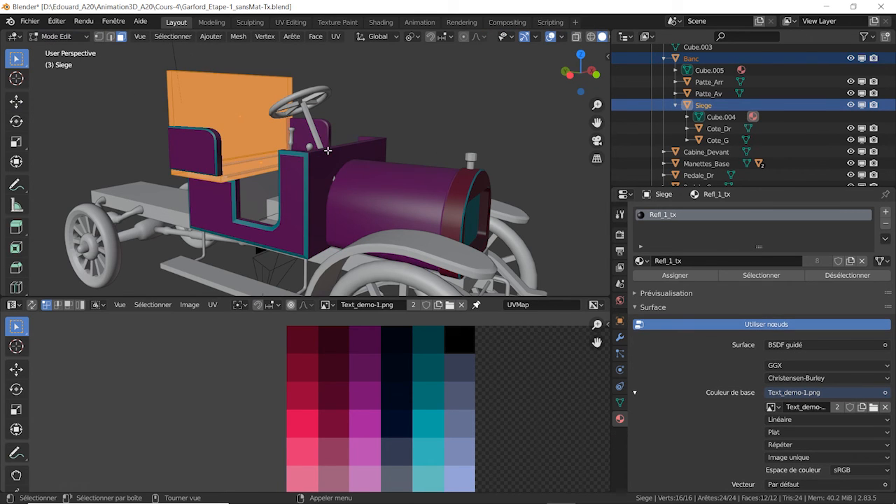
scroll(328, 150, down, 4)
scroll(462, 429, down, 6)
middle_drag(487, 430, 336, 331)
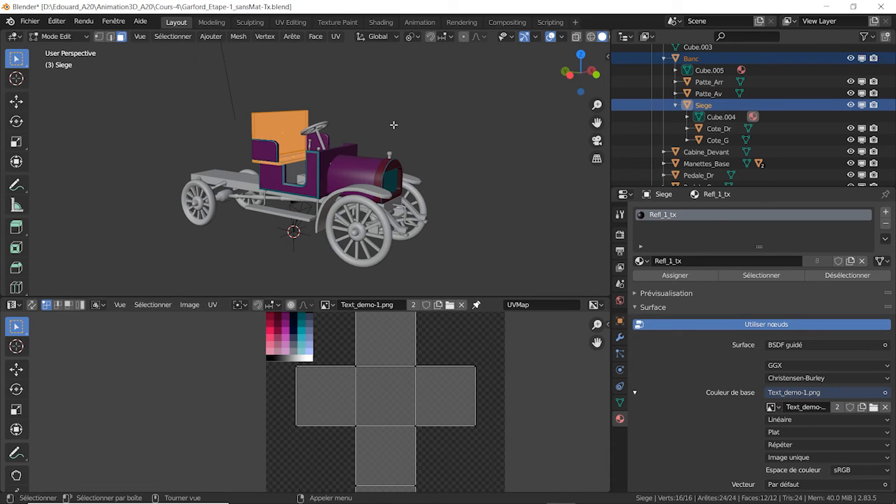
click(336, 37)
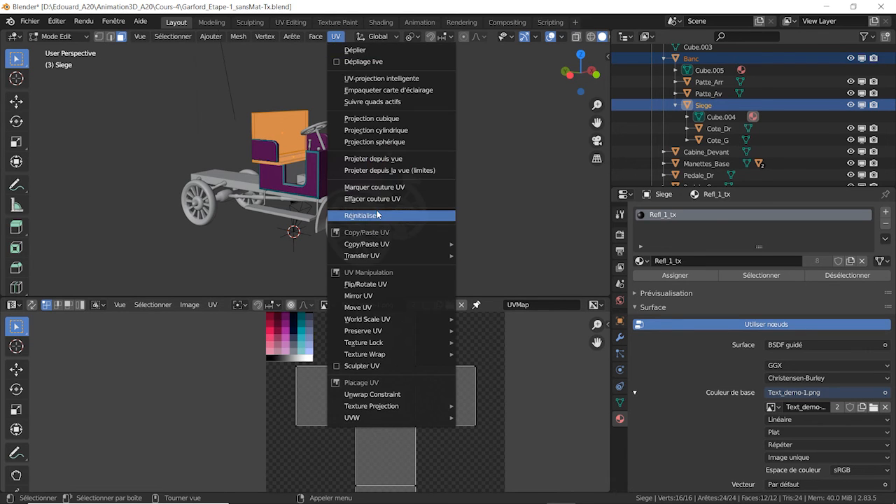
click(353, 215)
key(a)
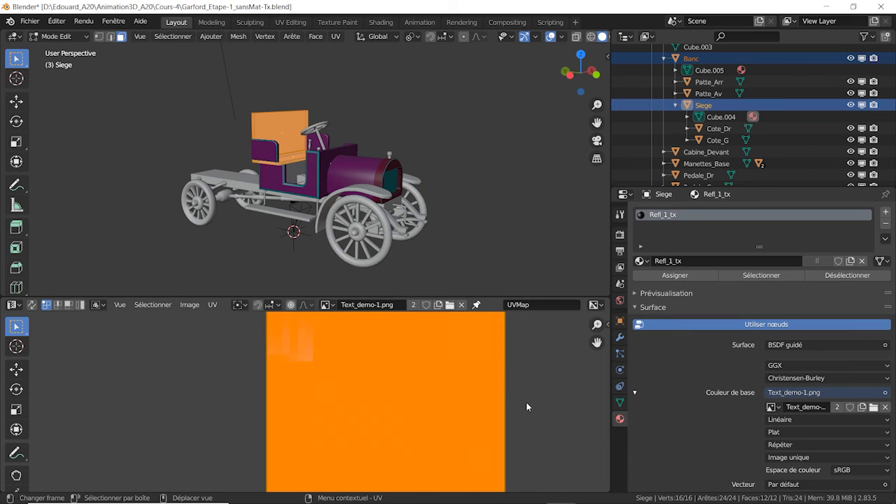
Step: Scale the seat and backrest UVs down to about 0.06 and move them onto the color swatches
key(s)
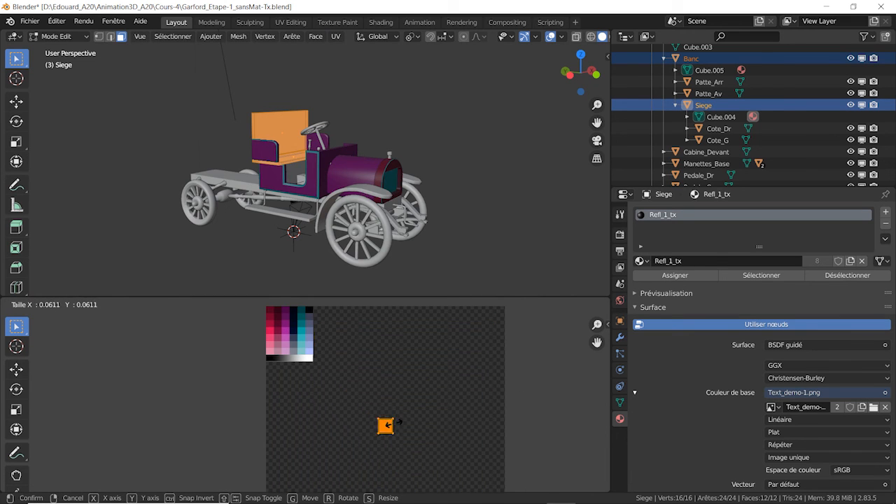
click(386, 425)
key(g)
click(299, 323)
scroll(295, 340, up, 10)
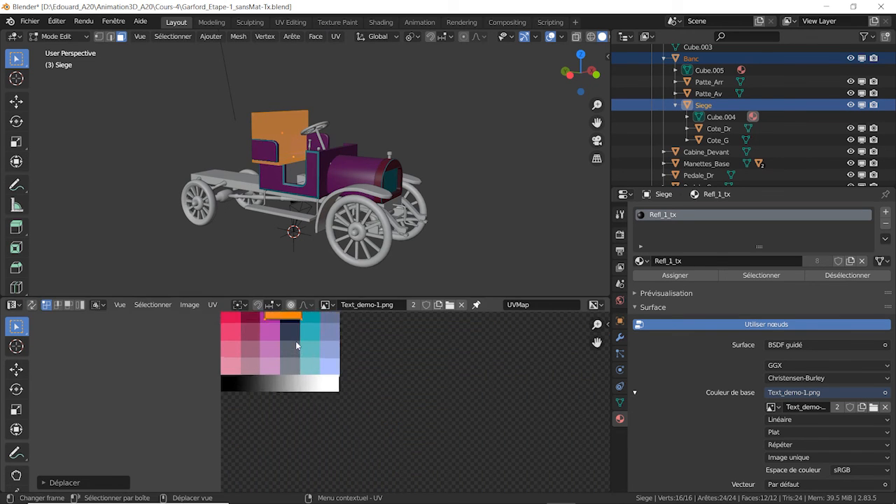
Step: Shrink the seat and backrest UVs to fit inside the dark teal swatch in the third row, and return to Object Mode
key(s)
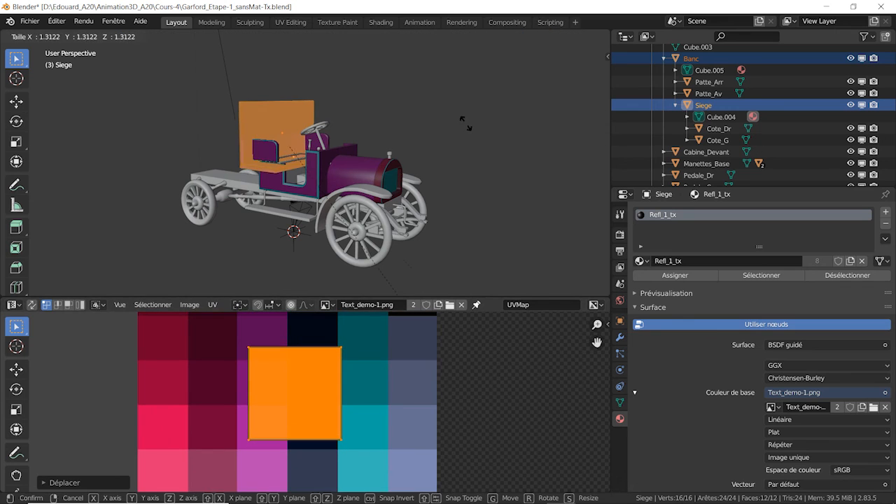
key(Escape)
key(s)
click(354, 411)
key(g)
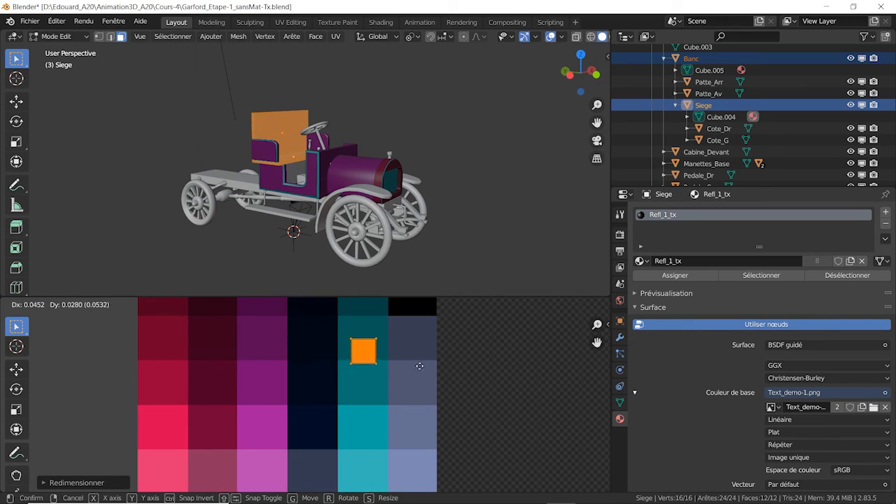
click(422, 397)
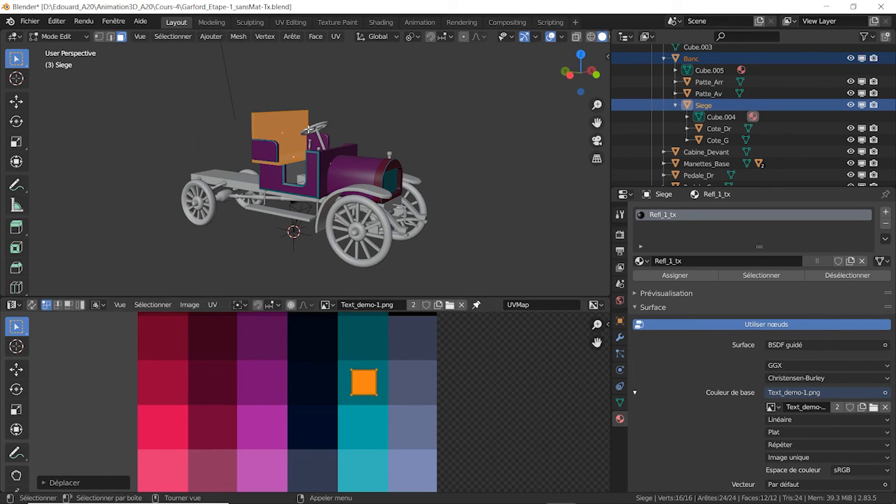
scroll(297, 156, up, 8)
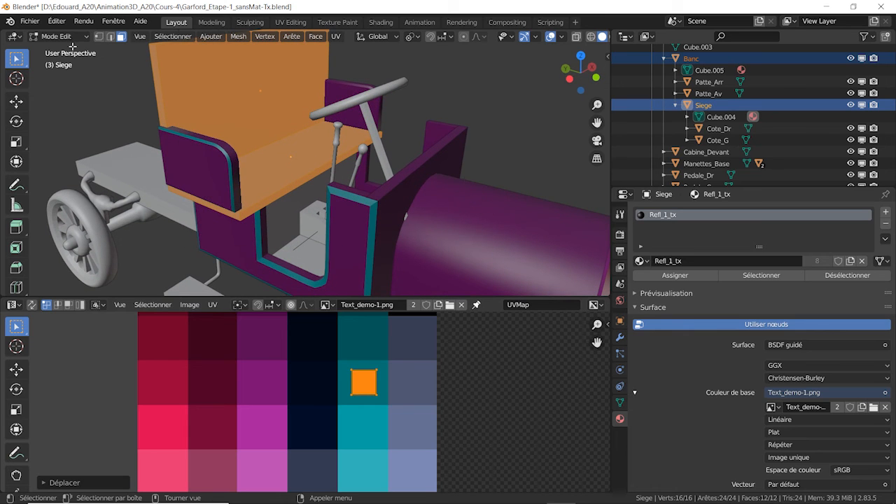
click(56, 36)
click(60, 48)
Step: In Edit Mode, select the loop of edge faces around the Siege seat and move its UVs onto the light teal swatch in the fifth row
middle_drag(203, 168, 244, 198)
alt+click(244, 199)
click(245, 195)
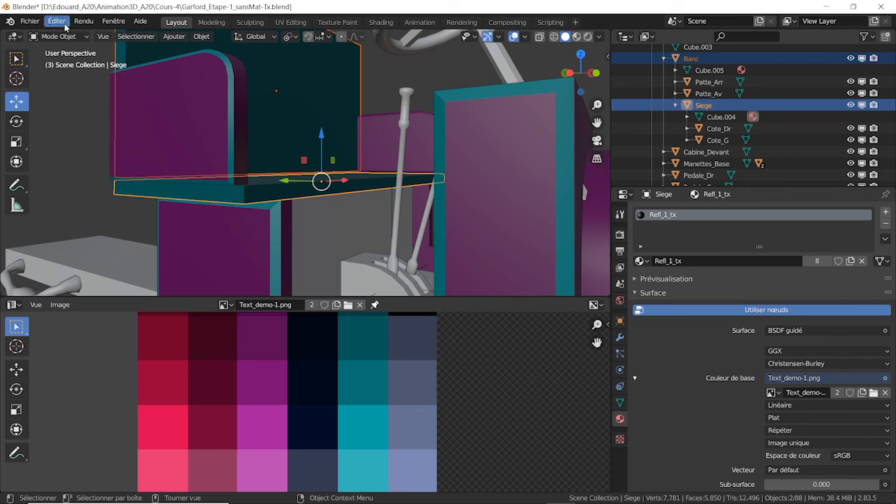
click(56, 37)
click(59, 61)
key(alt+a)
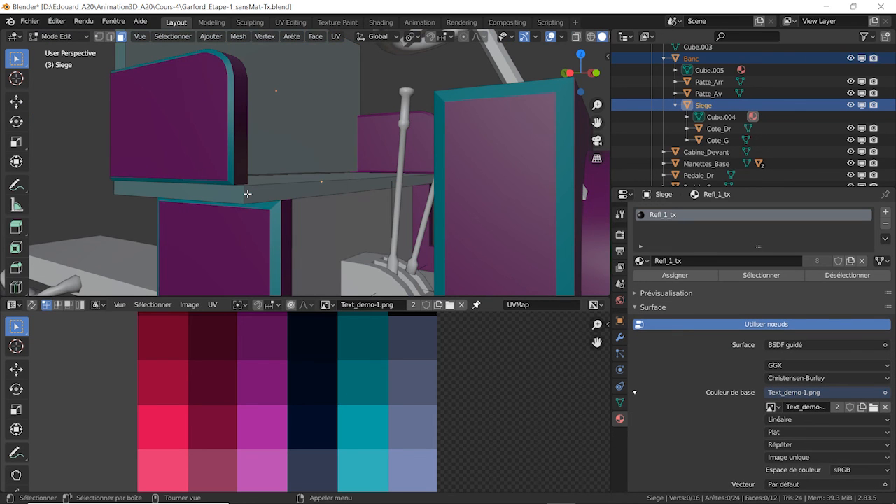
key(l)
scroll(372, 412, down, 1)
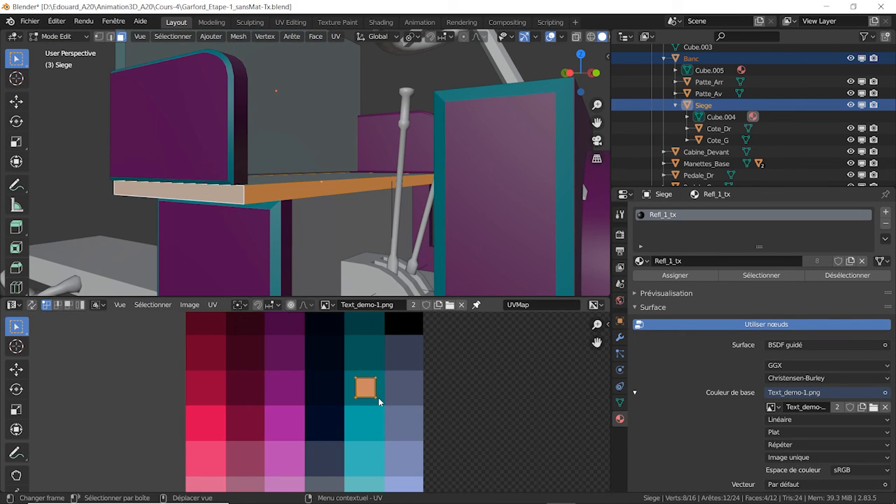
key(g)
click(379, 469)
Step: Move the UVs of the Banc backrest's edge face loop onto the same light teal swatch and return to Object Mode
middle_drag(306, 210, 353, 220)
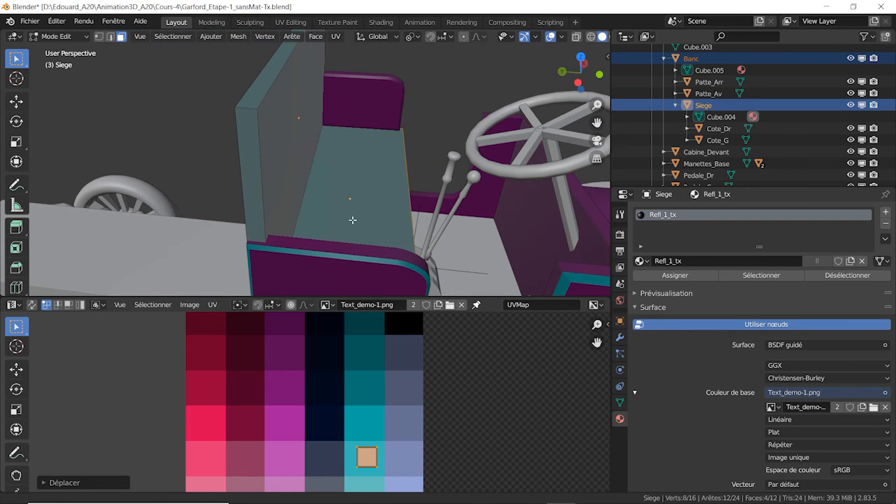
alt+click(245, 109)
key(g)
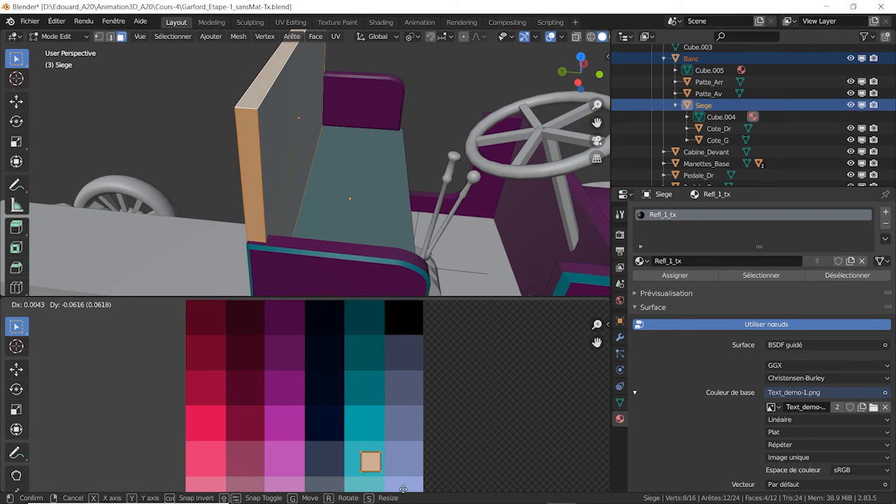
click(404, 482)
scroll(391, 196, down, 7)
middle_drag(432, 222, 405, 238)
shift+middle_drag(423, 237, 349, 190)
click(56, 36)
click(60, 48)
Step: Maximize the 3D viewport, deselect everything and inspect the colored truck from several angles
key(ctrl+space)
middle_drag(442, 316, 405, 233)
key(alt+a)
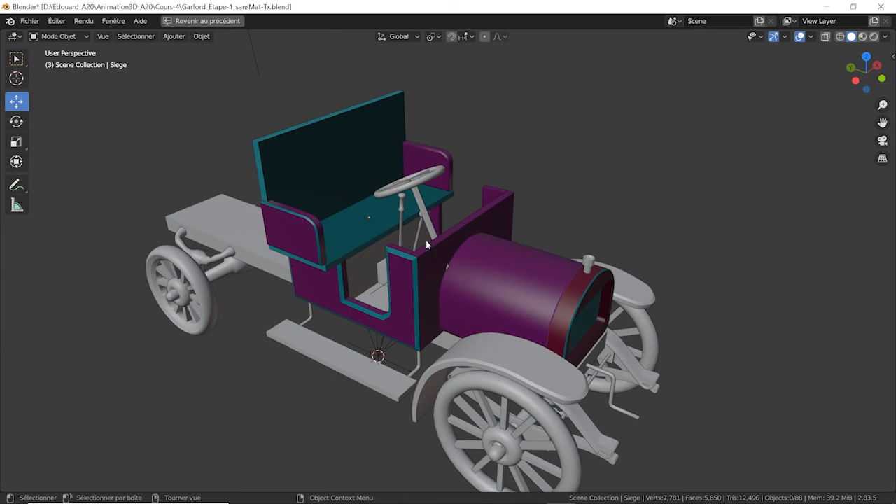
scroll(425, 240, up, 3)
middle_drag(441, 323, 487, 317)
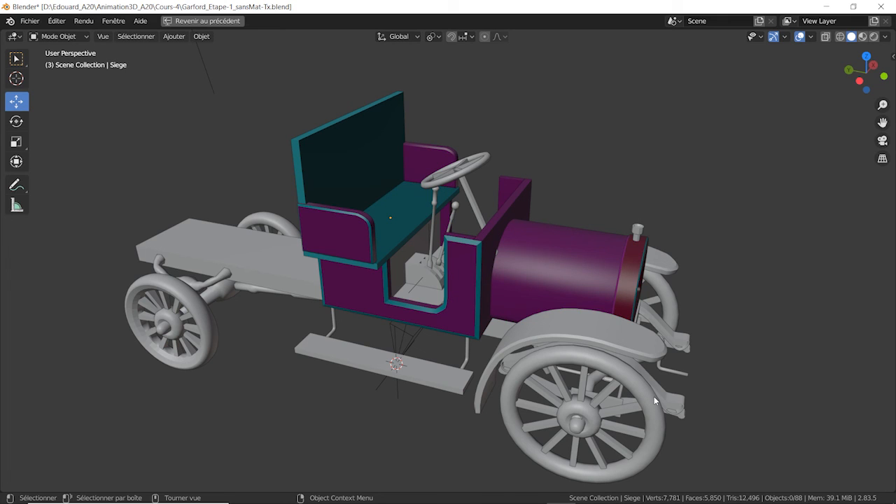
middle_drag(643, 404, 625, 392)
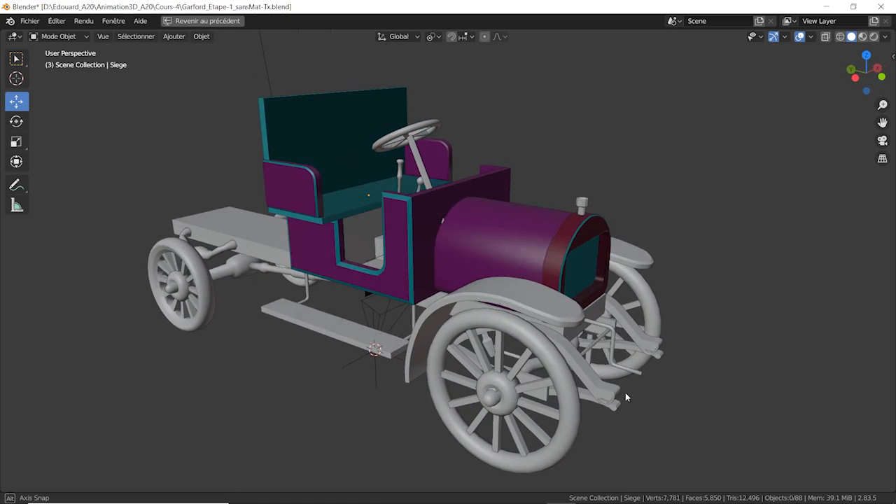